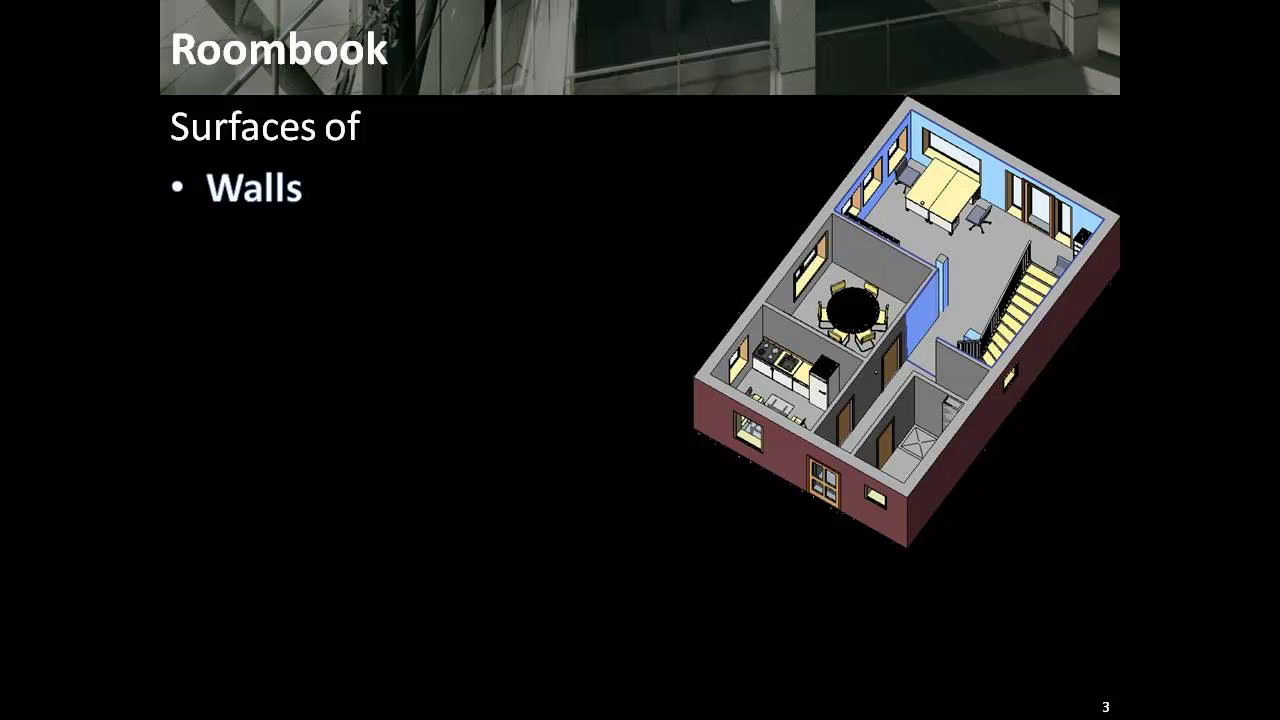
Advance the Roombook slides through Floors, Ceilings, Room Circumferences, Furniture Elements and automatic detection
{"action": "key", "text": "Right"}
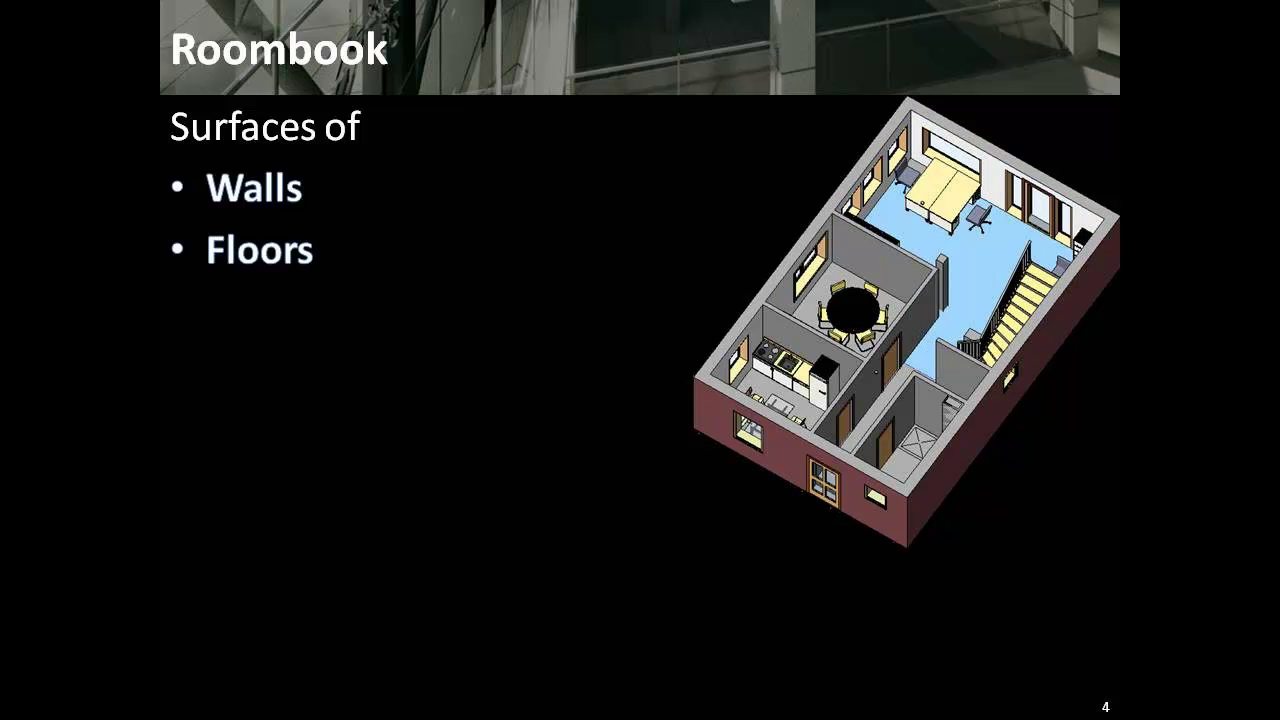
{"action": "key", "text": "Right"}
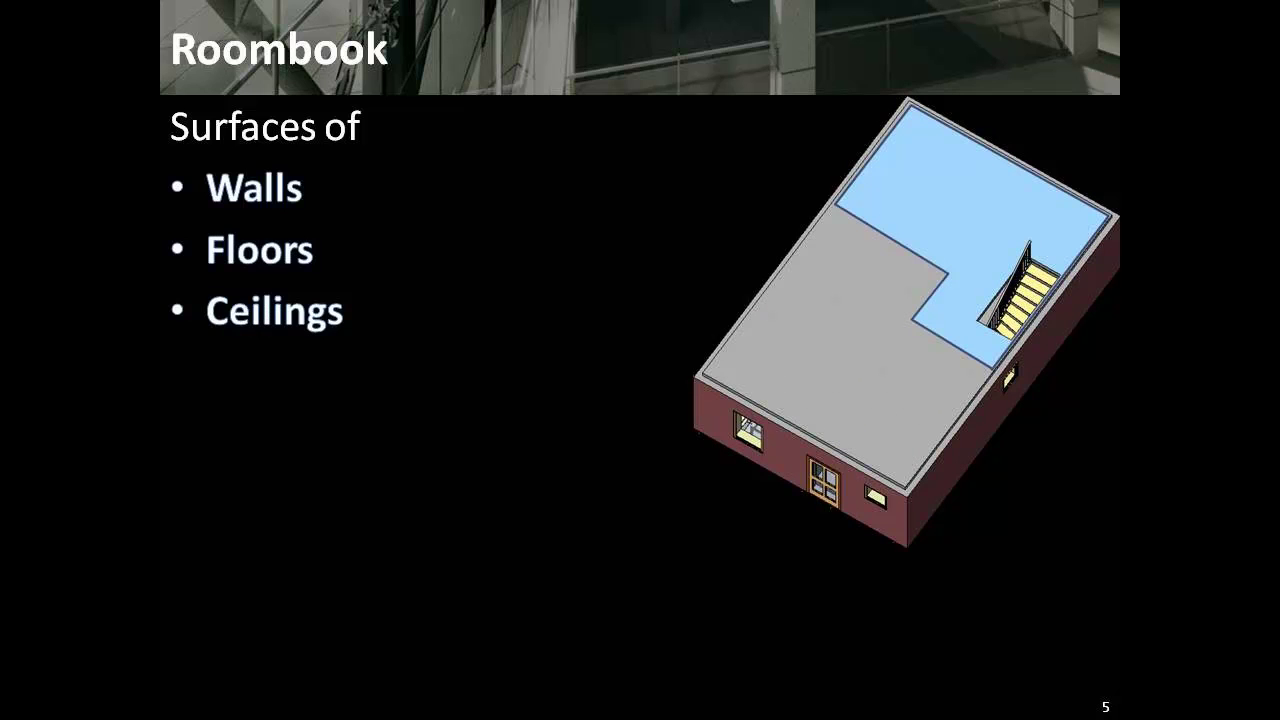
{"action": "key", "text": "Right"}
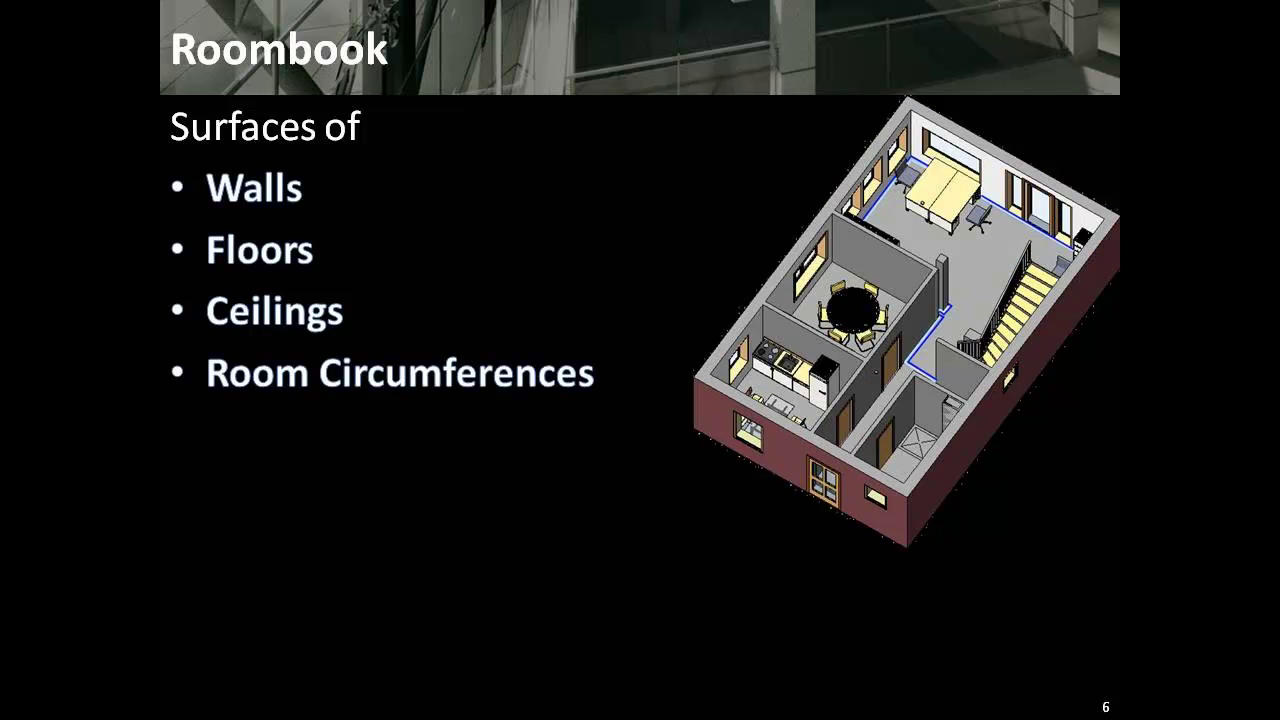
{"action": "key", "text": "Right"}
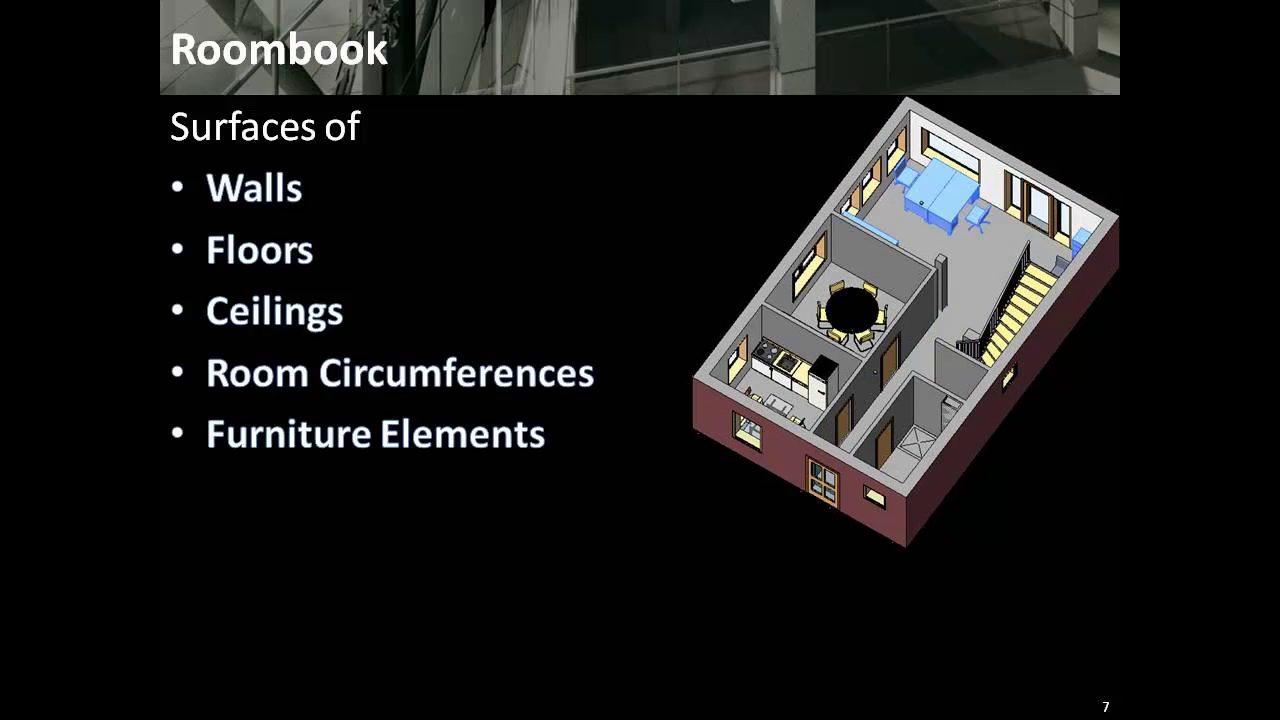
{"action": "key", "text": "Right"}
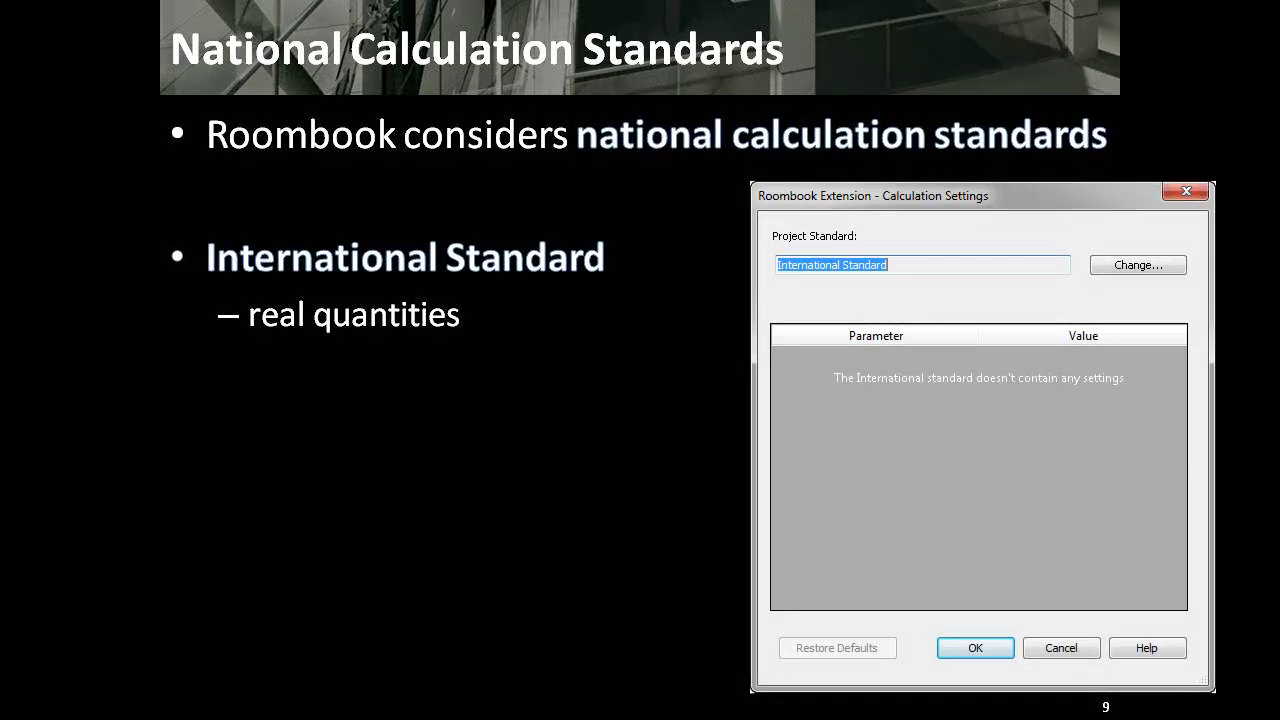
Reveal the German VOB Standard point on the National Calculation Standards slide
{"action": "key", "text": "Right"}
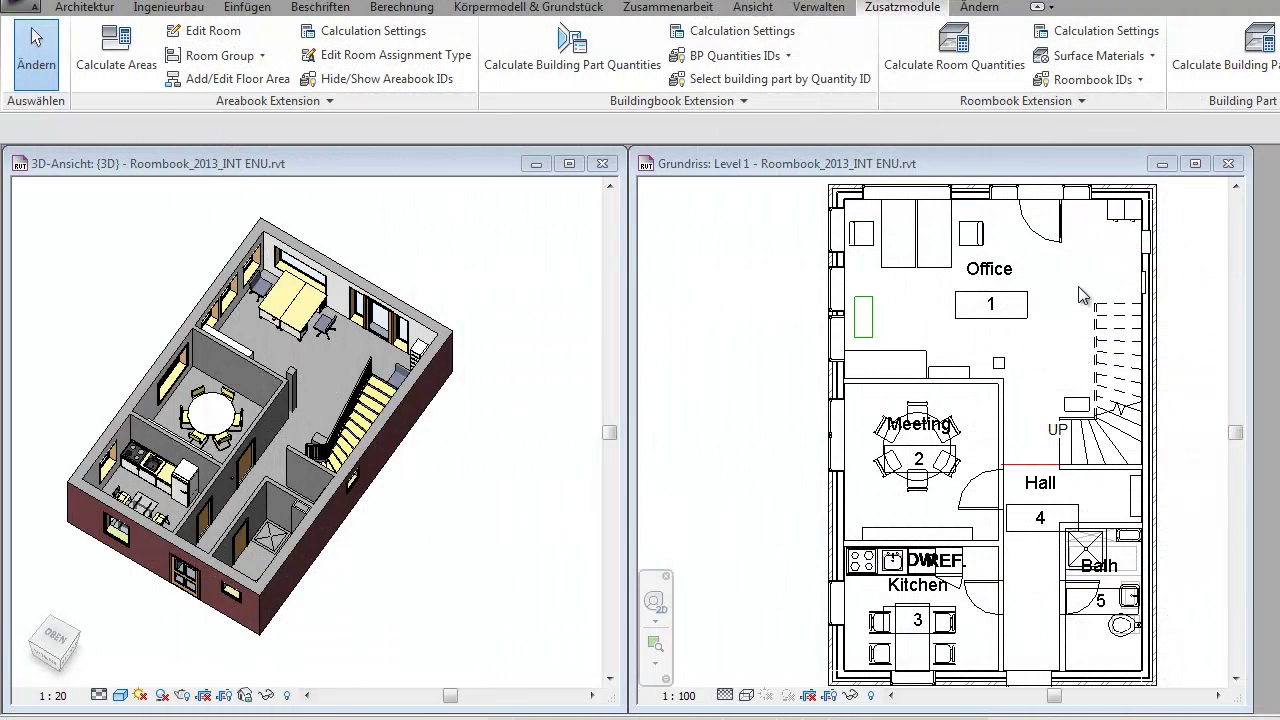
Make the Level 1 floor plan the active view beside the 3D view
{"action": "left_click", "coordinate": [1072, 275]}
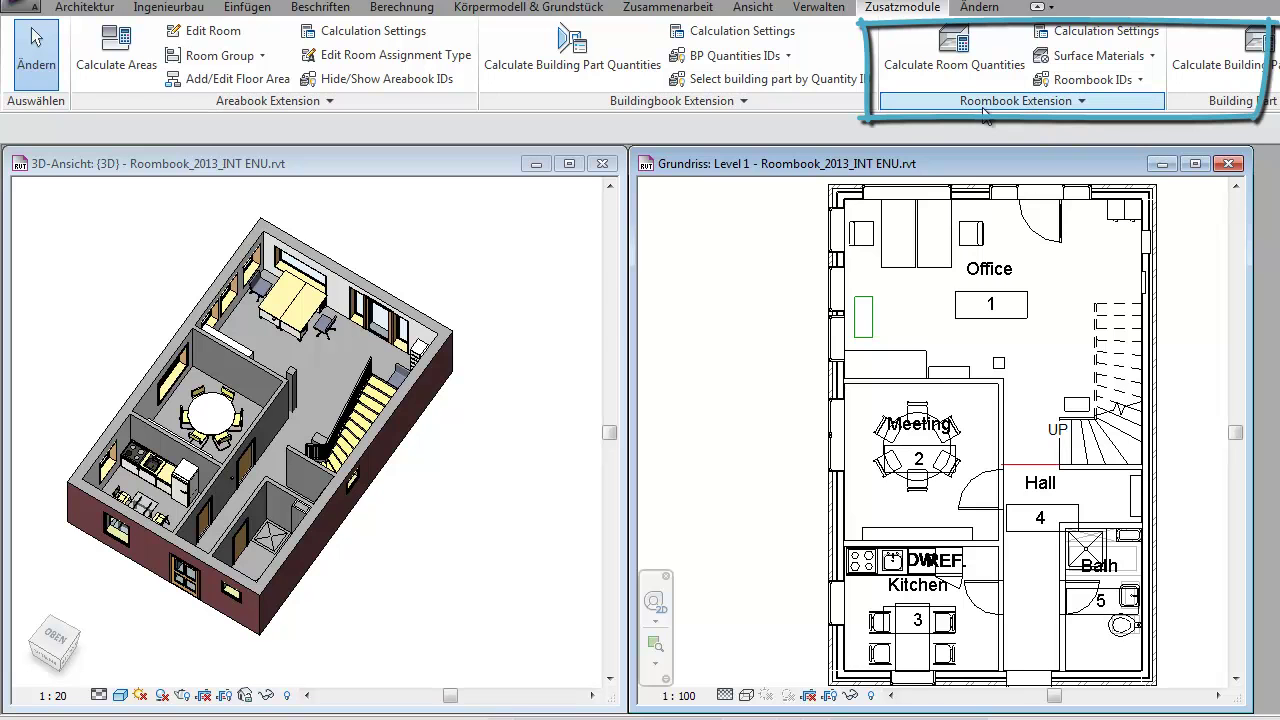
Change the Roombook calculation standard from VOB Standard (Germany) to International Standard and keep it
{"action": "left_click", "coordinate": [1126, 37]}
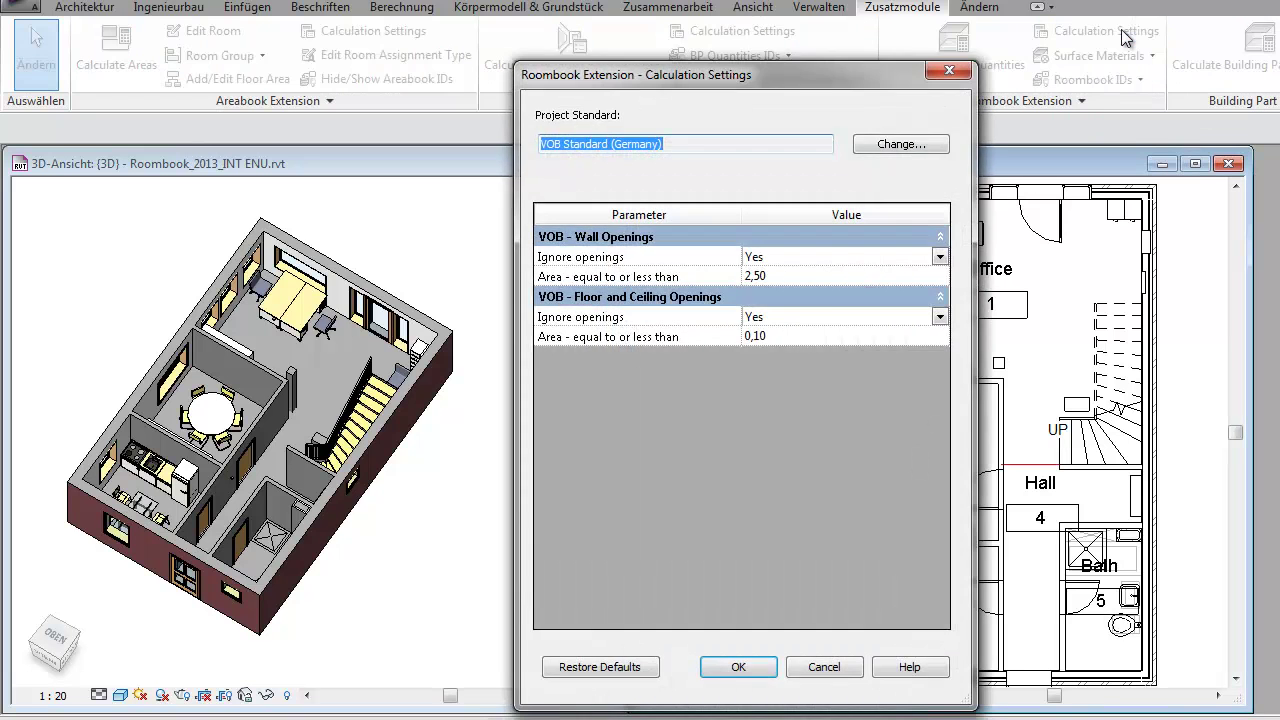
{"action": "left_click", "coordinate": [916, 145]}
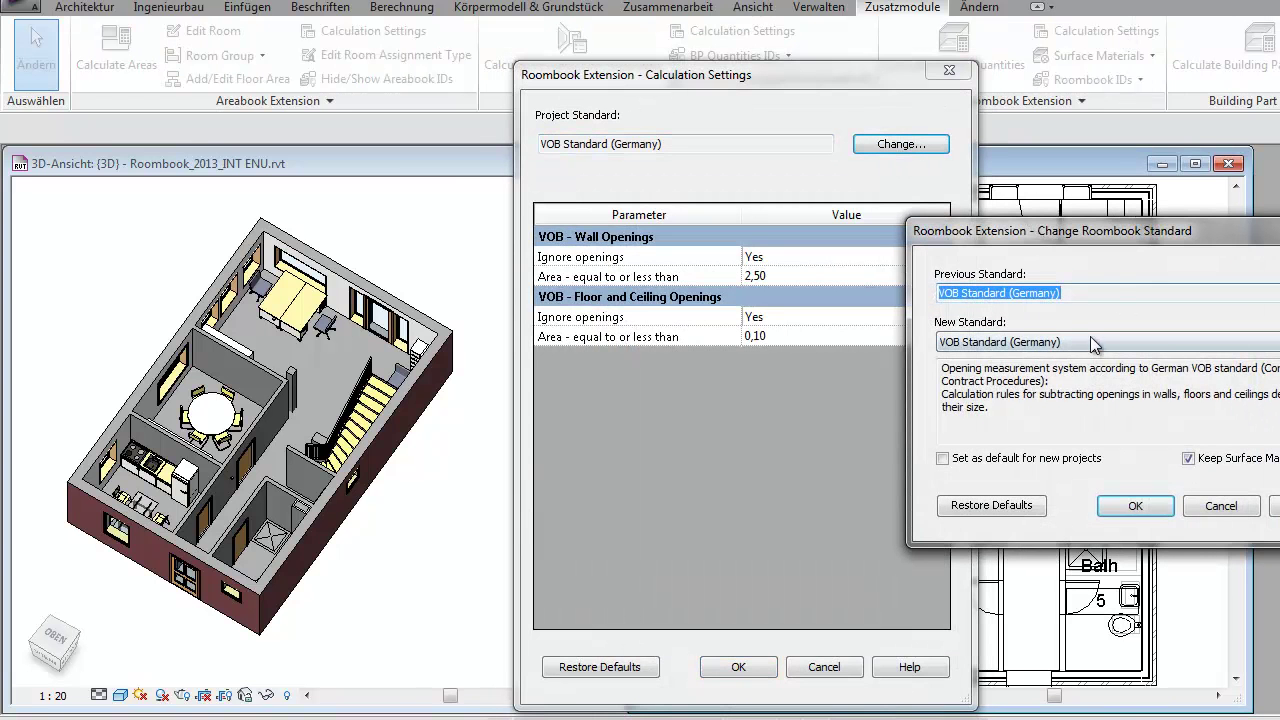
{"action": "left_click", "coordinate": [1094, 344]}
{"action": "left_click", "coordinate": [1097, 360]}
{"action": "left_click", "coordinate": [1135, 505]}
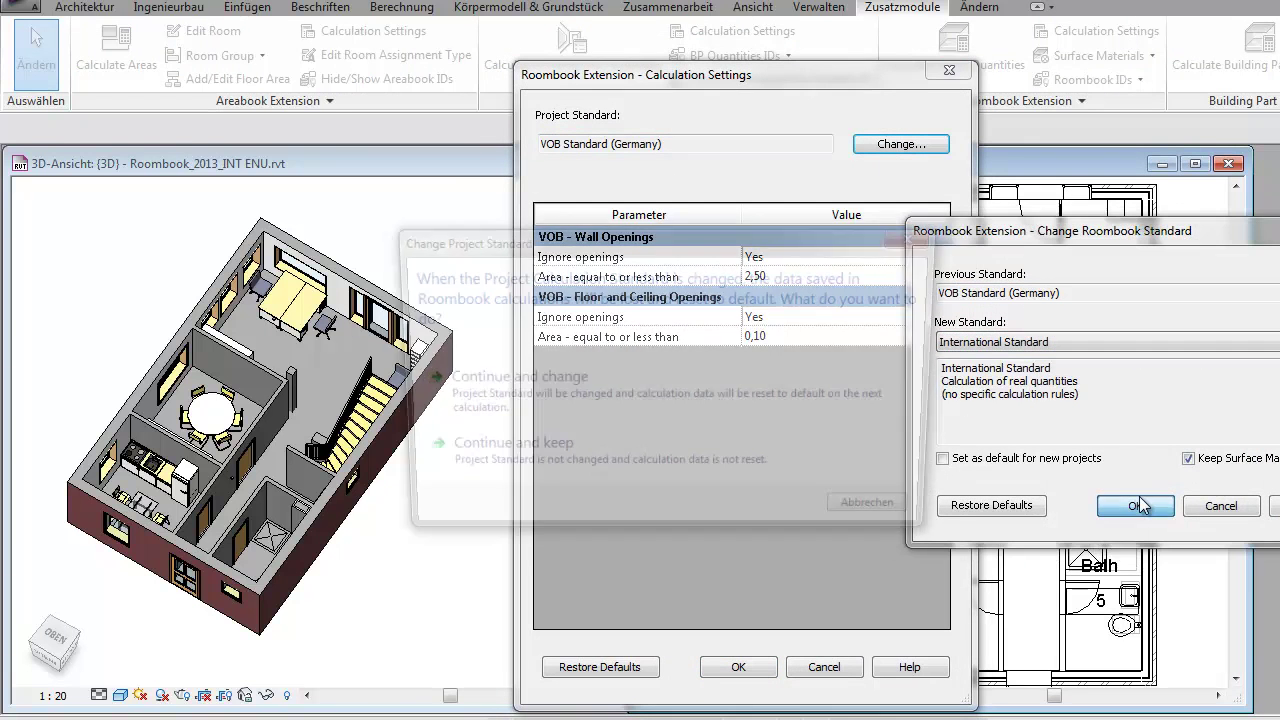
{"action": "left_click", "coordinate": [740, 478]}
{"action": "left_click", "coordinate": [738, 667]}
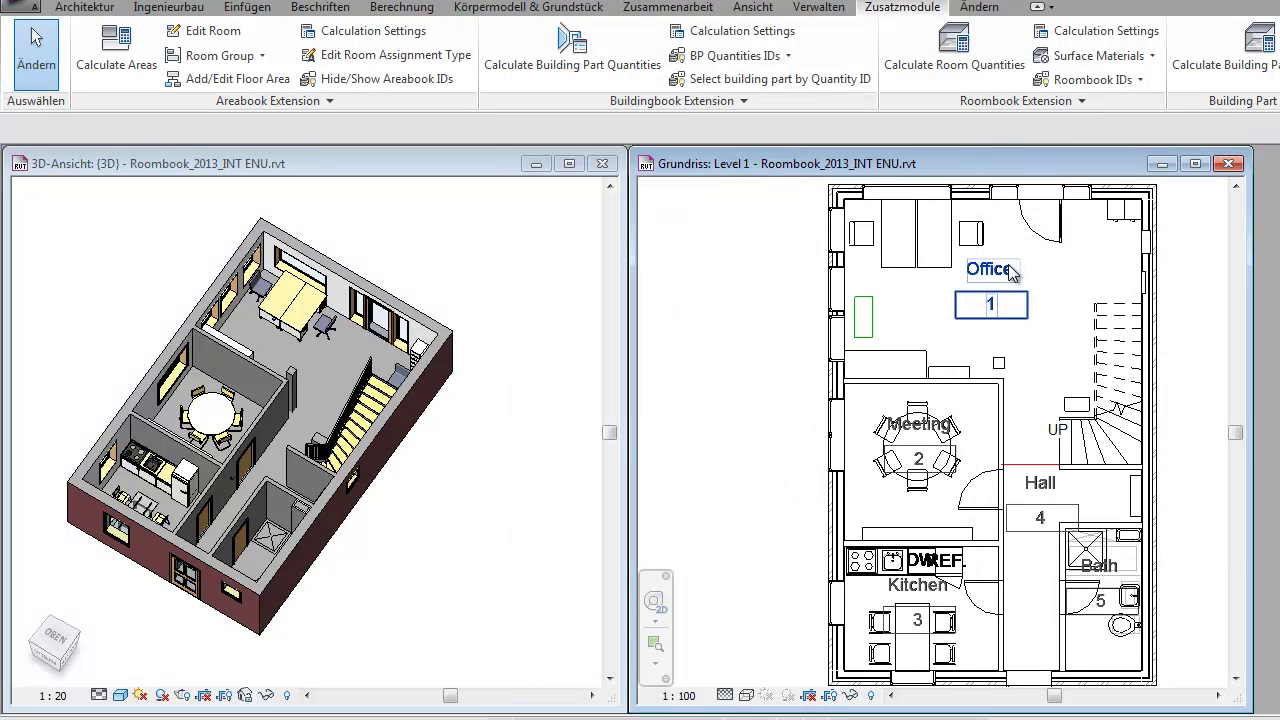
Start a room quantity calculation with type Standard and bring up its six-room selection list
{"action": "left_click", "coordinate": [952, 60]}
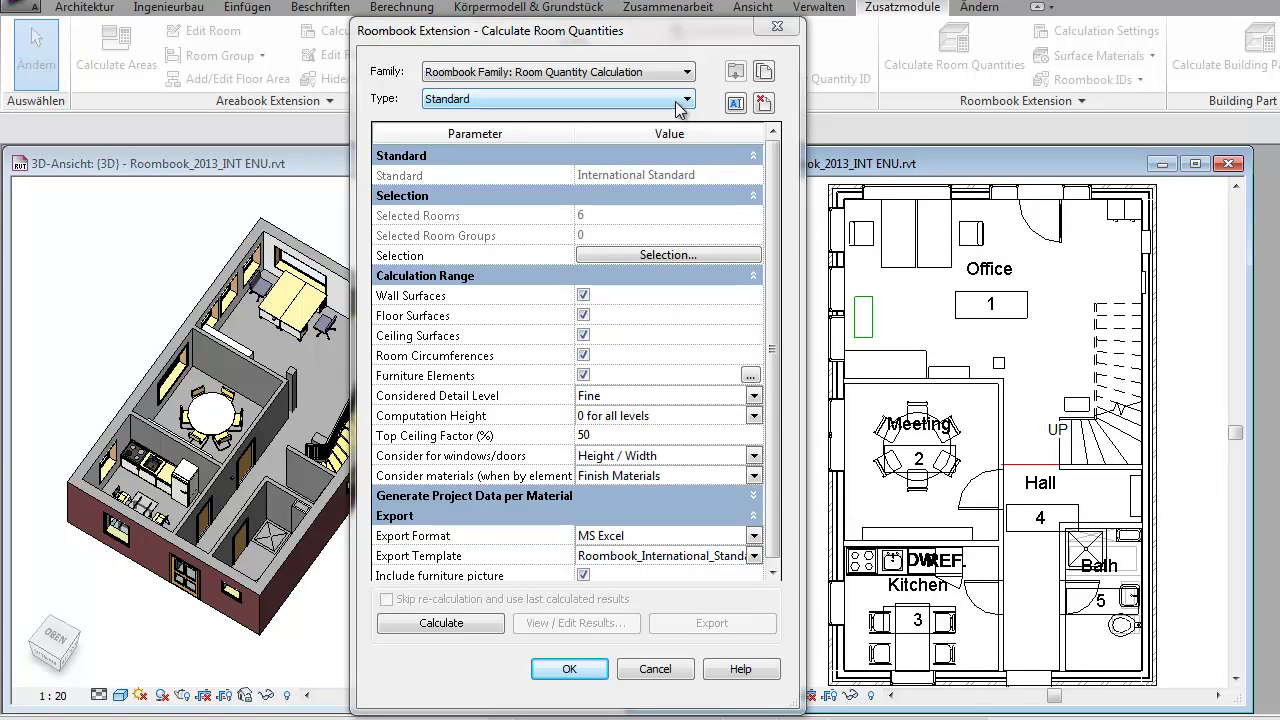
{"action": "left_click", "coordinate": [679, 106]}
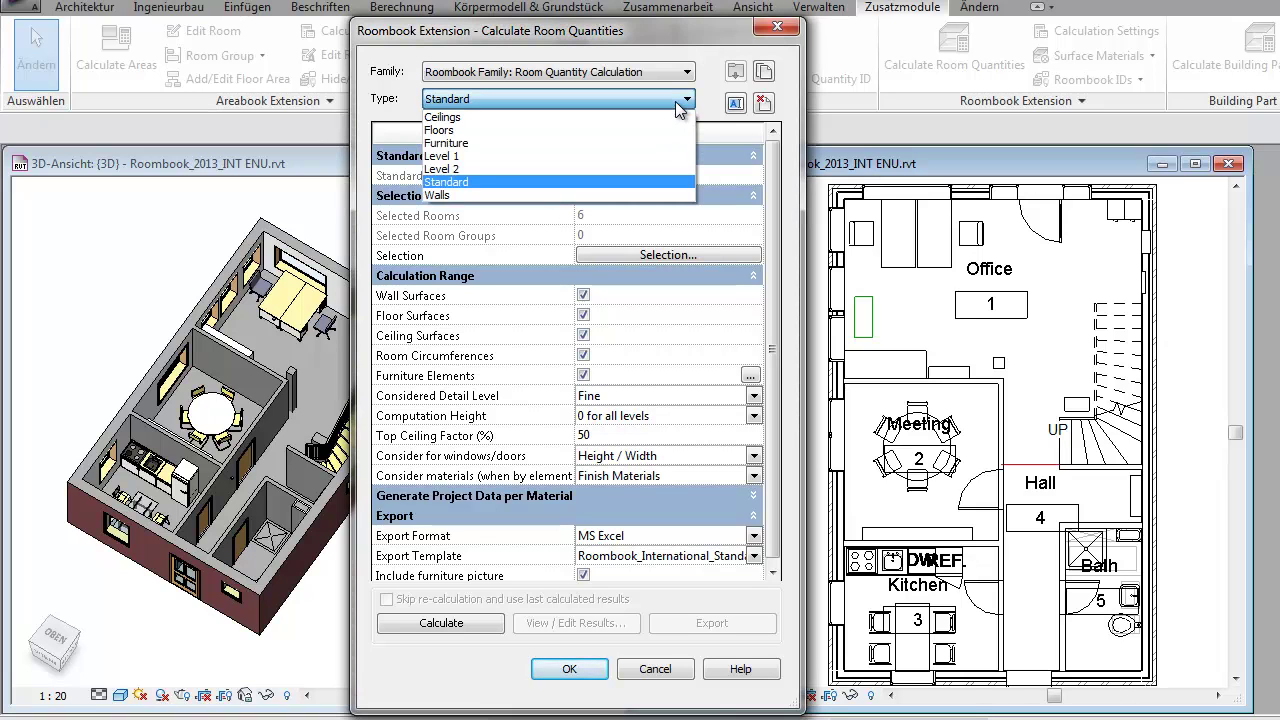
{"action": "left_click", "coordinate": [679, 104]}
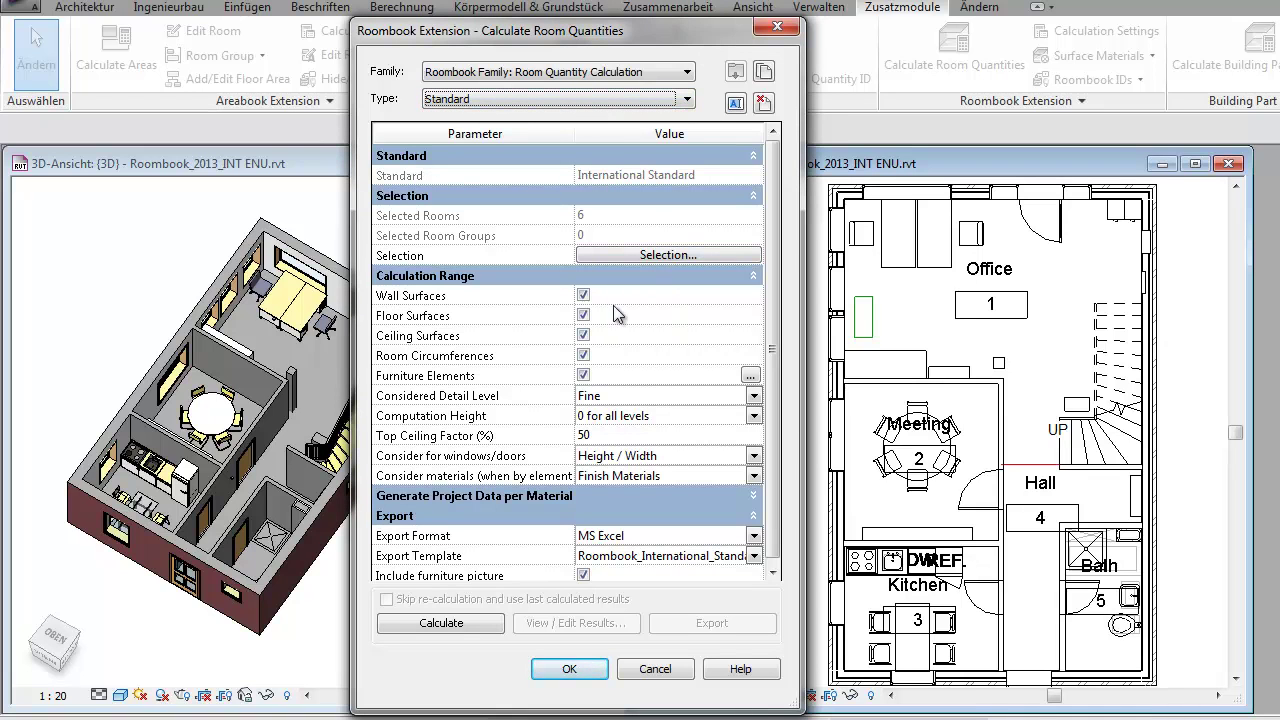
{"action": "left_click", "coordinate": [657, 176]}
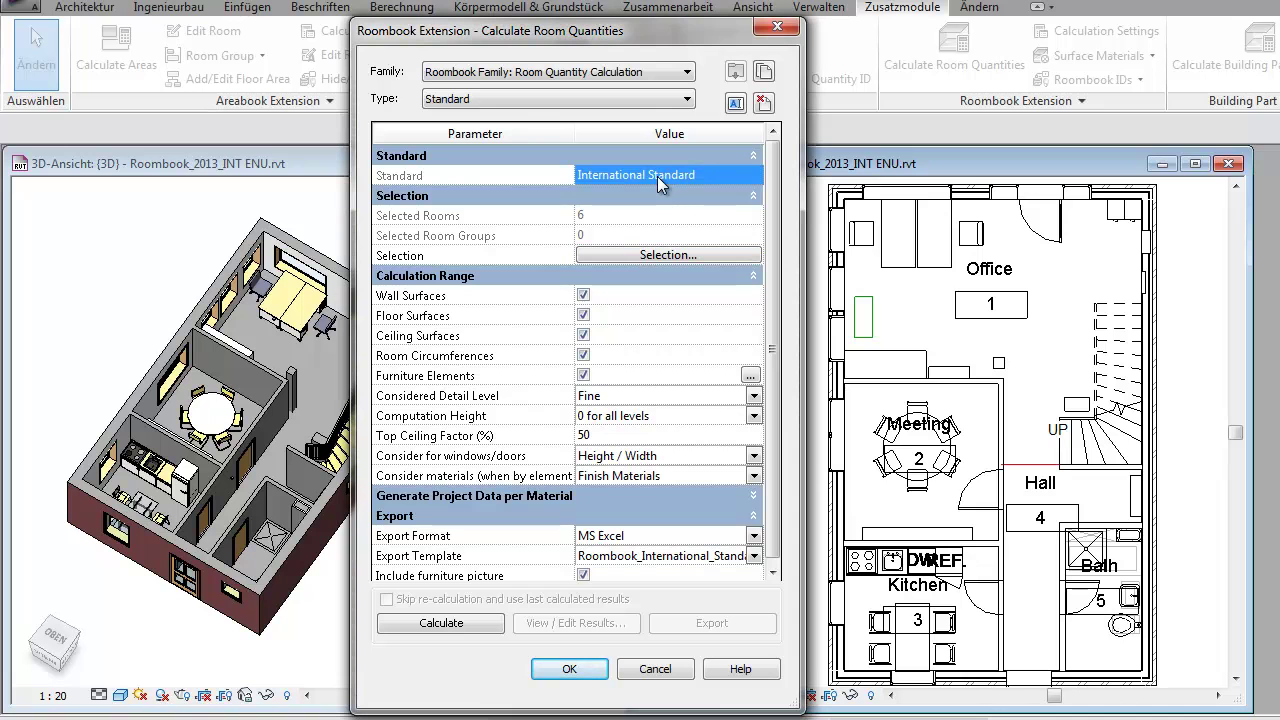
{"action": "left_click", "coordinate": [660, 256]}
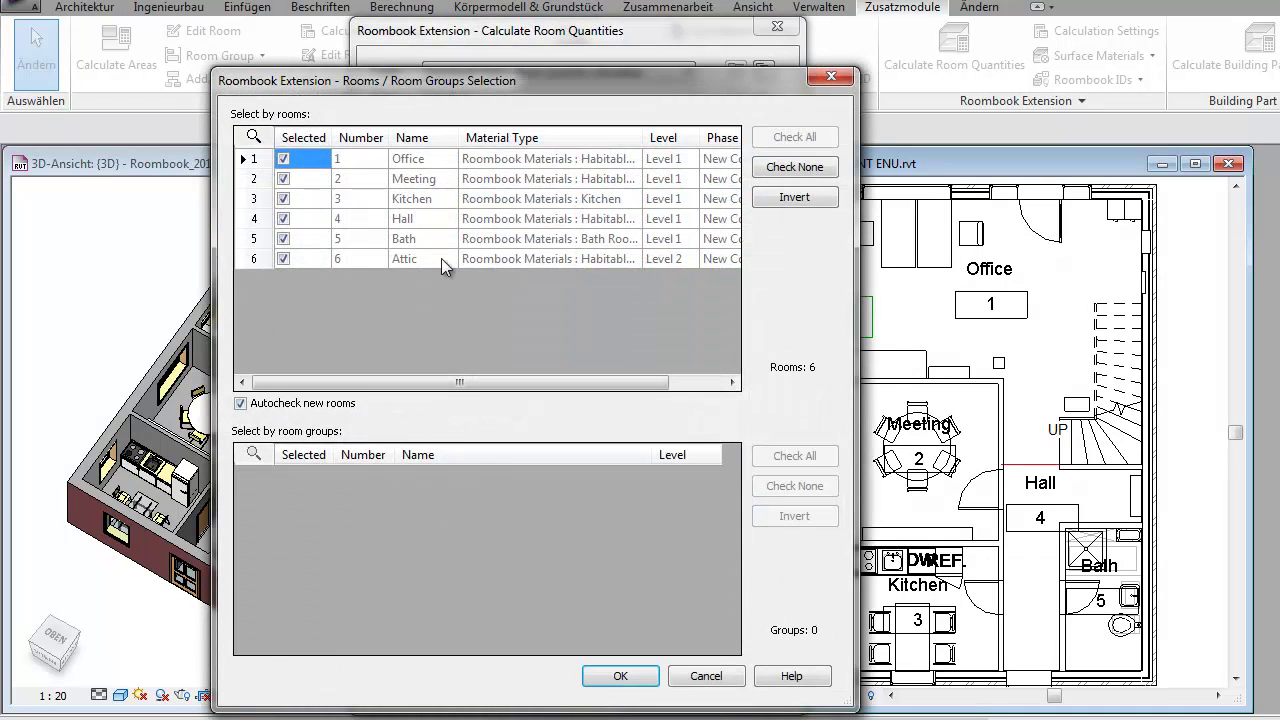
Uncheck all six rooms, then include only Office and Meeting and confirm
{"action": "left_click", "coordinate": [425, 162]}
{"action": "left_click_drag", "start_coordinate": [416, 206], "coordinate": [422, 261]}
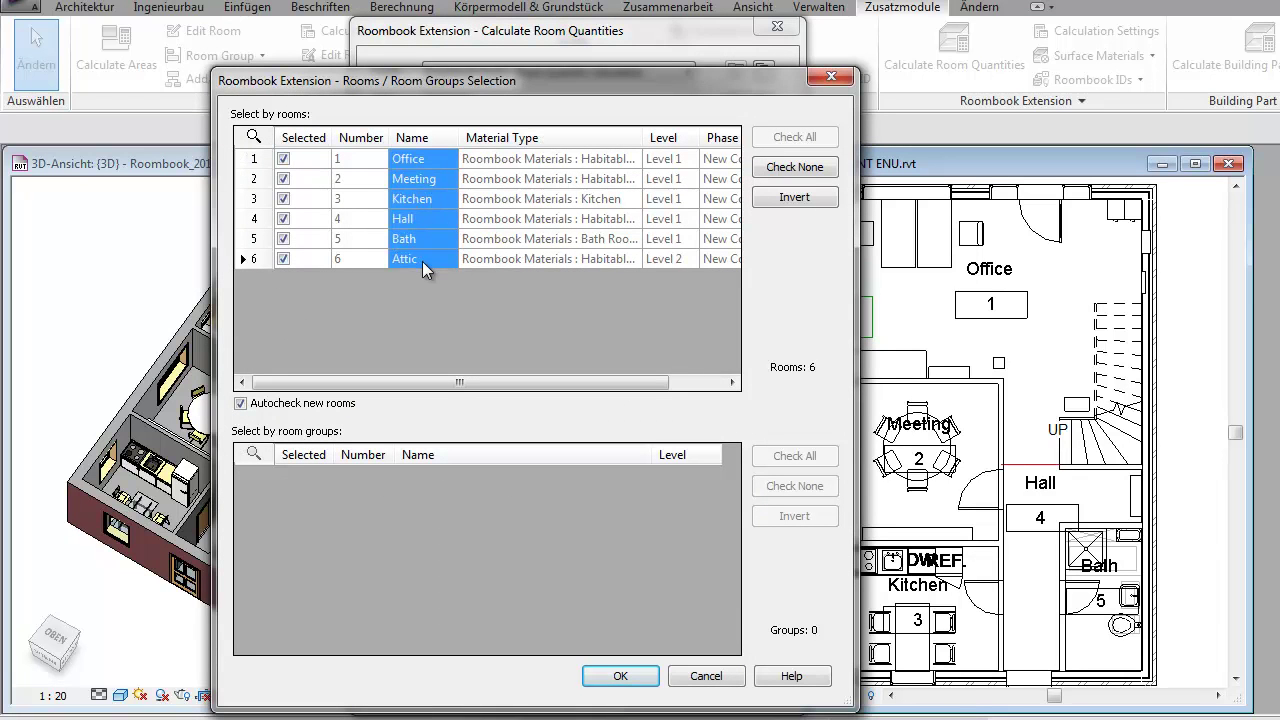
{"action": "left_click", "coordinate": [795, 167]}
{"action": "left_click", "coordinate": [284, 158]}
{"action": "left_click", "coordinate": [284, 179]}
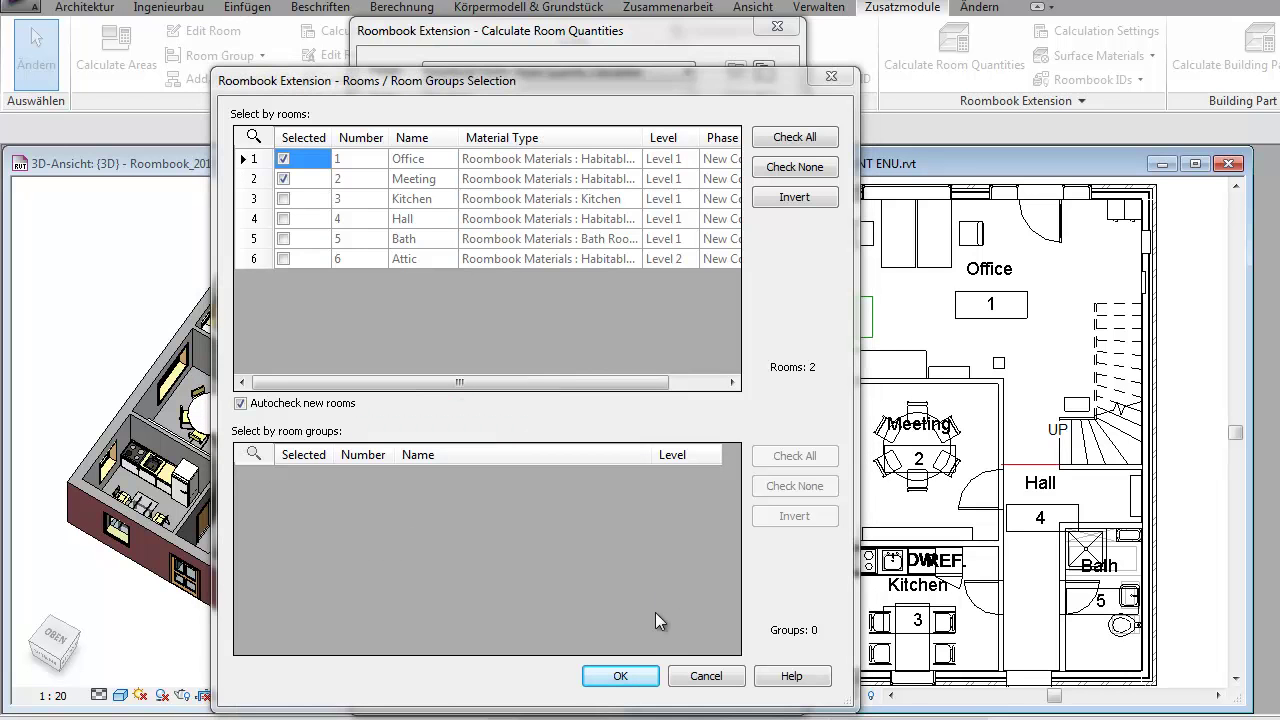
{"action": "left_click", "coordinate": [630, 675]}
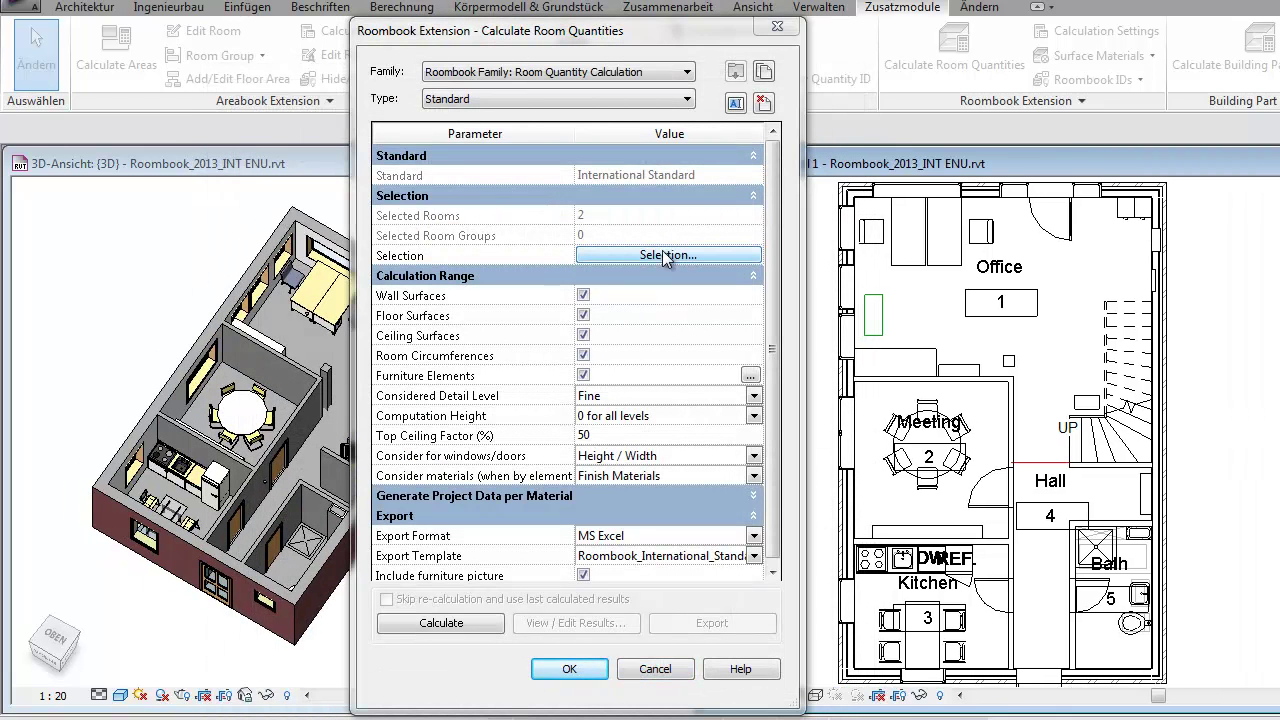
Review the selected-room count and Wall Surfaces row, then open the Furniture Elements categories
{"action": "left_click", "coordinate": [660, 219]}
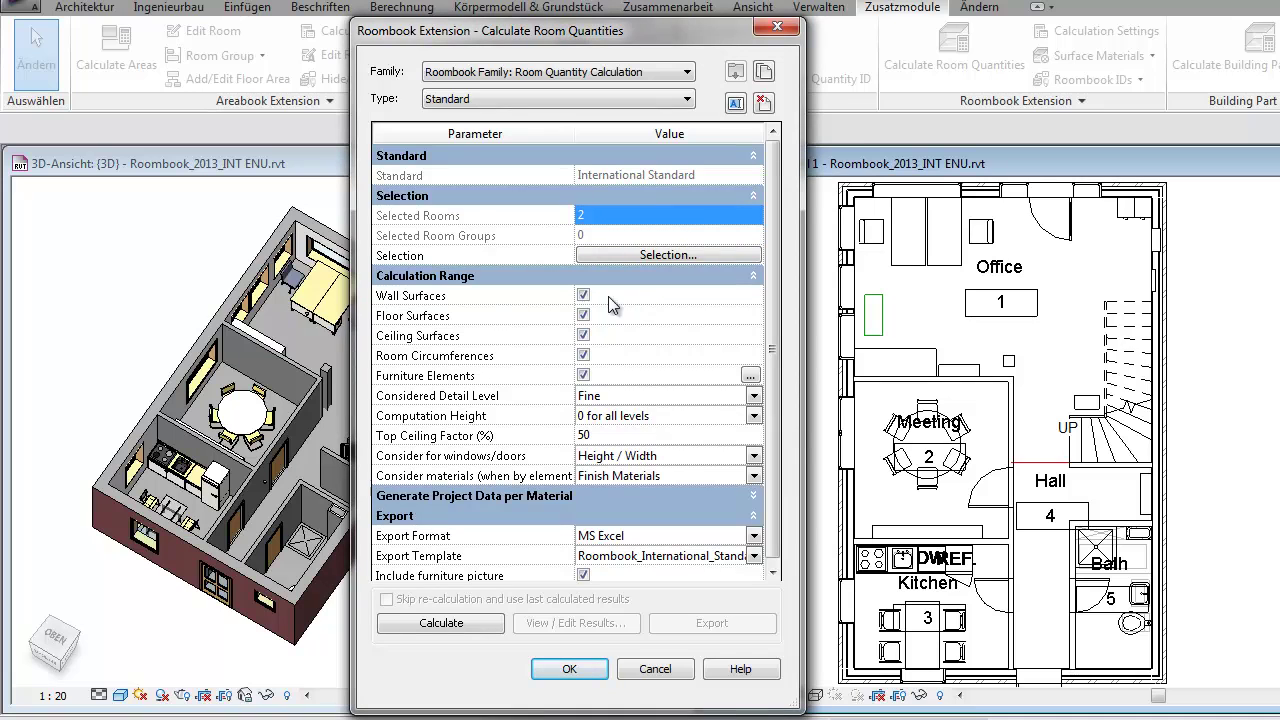
{"action": "left_click", "coordinate": [643, 297]}
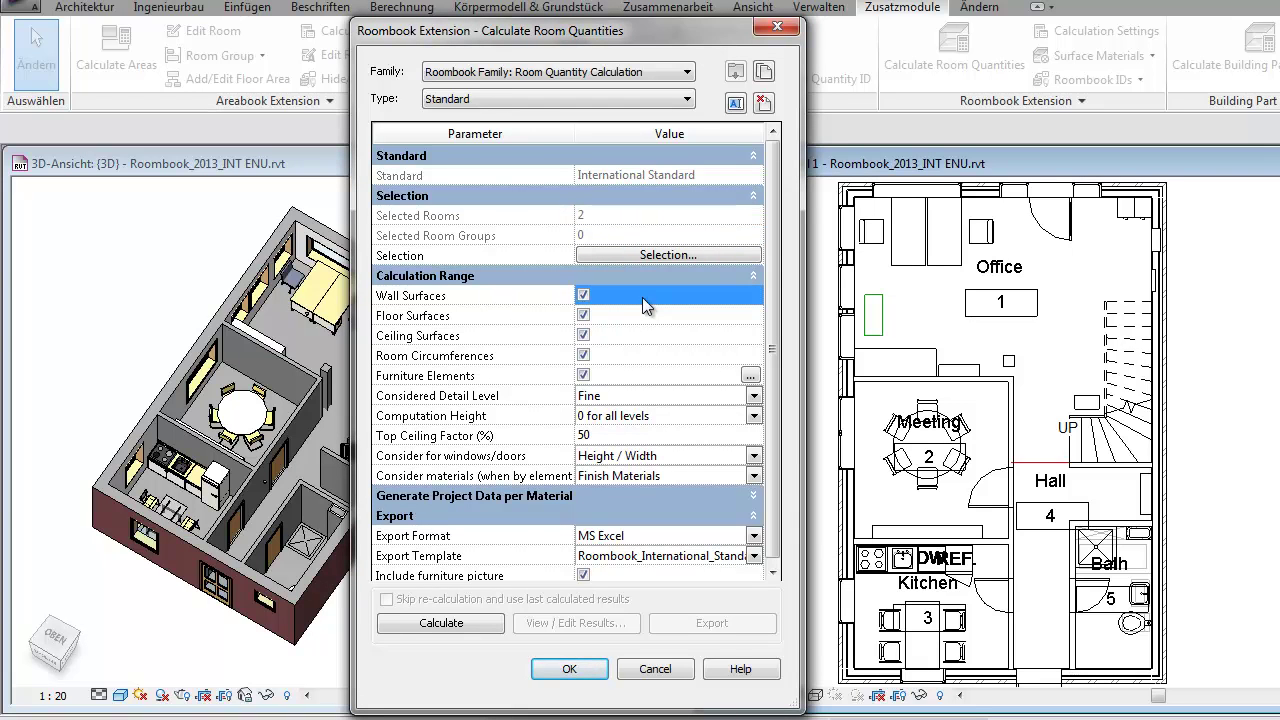
{"action": "left_click", "coordinate": [625, 378]}
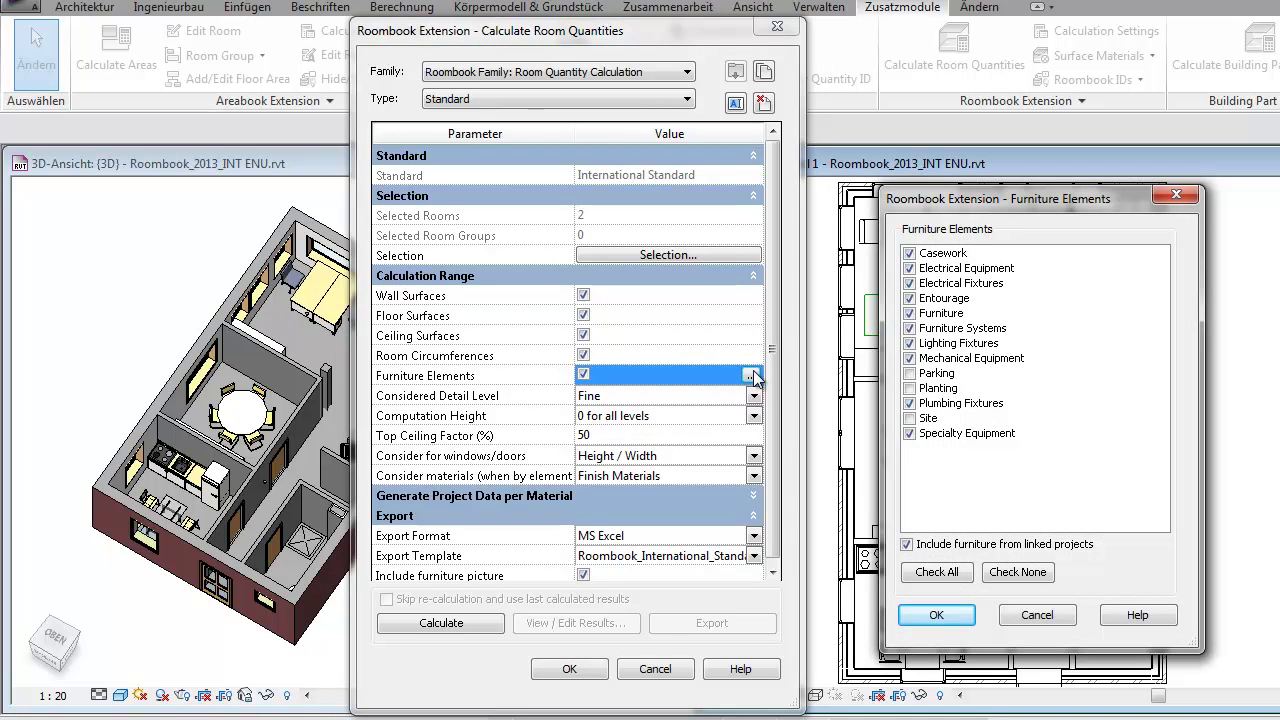
Toggle Furniture, Specialty Equipment and linked-project furniture, keeping furniture included, and confirm the list
{"action": "left_click", "coordinate": [950, 314]}
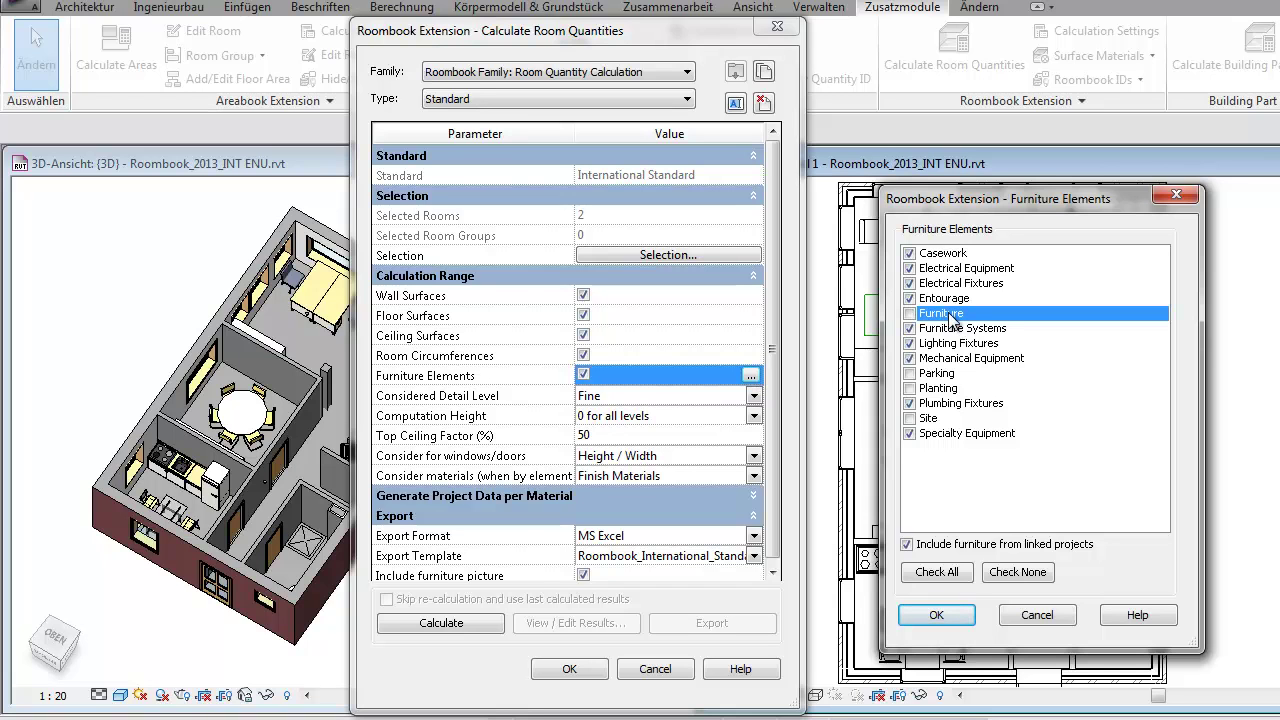
{"action": "left_click", "coordinate": [966, 433]}
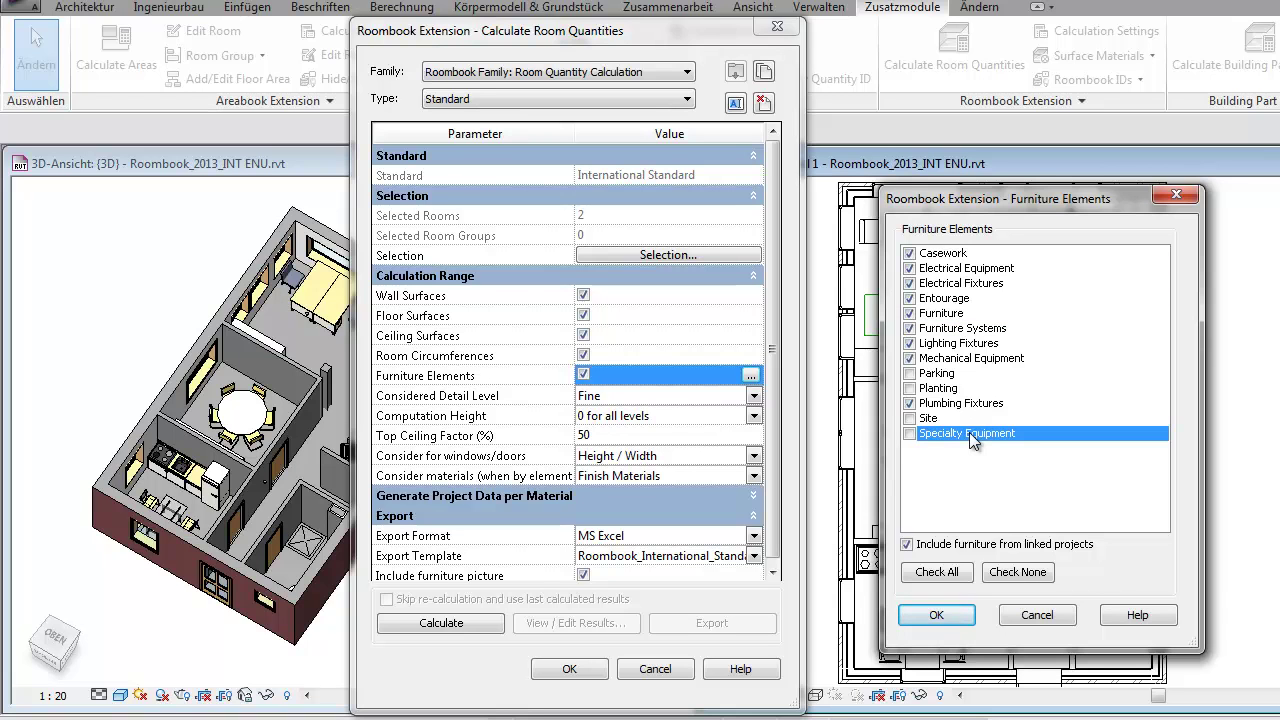
{"action": "left_click", "coordinate": [969, 432]}
{"action": "left_click", "coordinate": [984, 546]}
{"action": "left_click", "coordinate": [987, 548]}
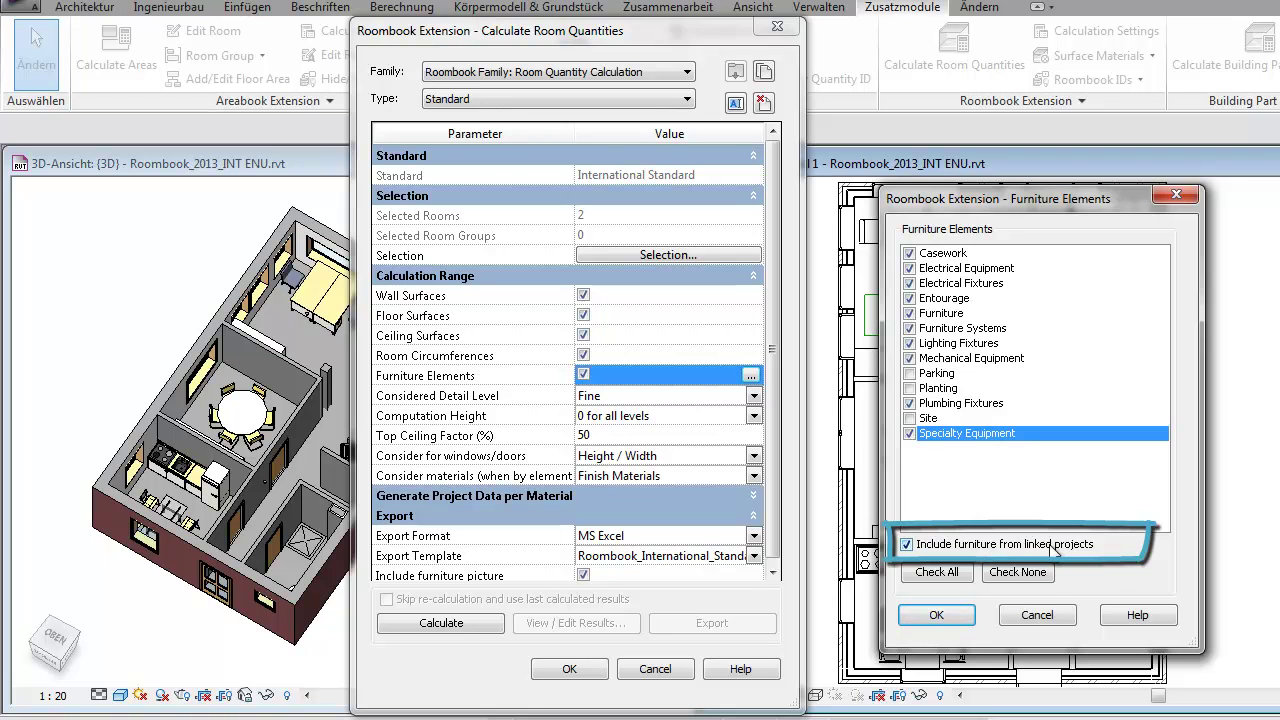
{"action": "left_click", "coordinate": [940, 614]}
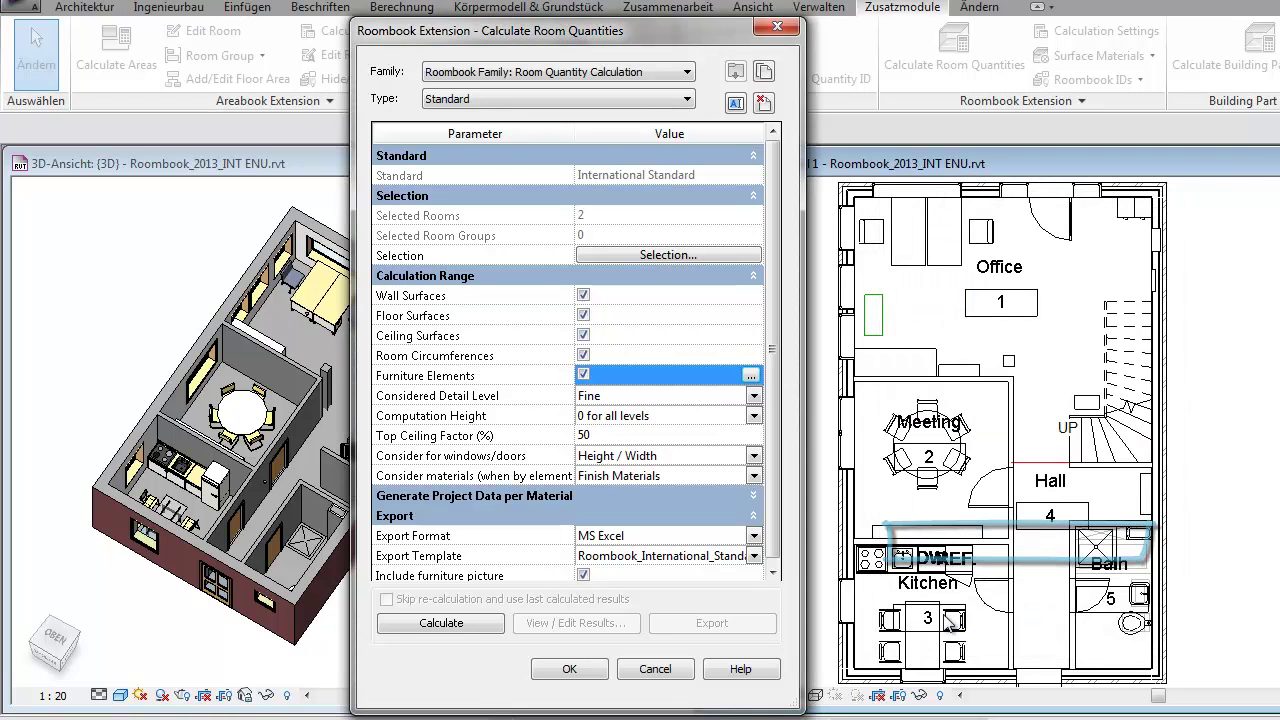
Calculate quantities for Office and Meeting and view the results, Office walls totaling 57,67
{"action": "left_click", "coordinate": [455, 628]}
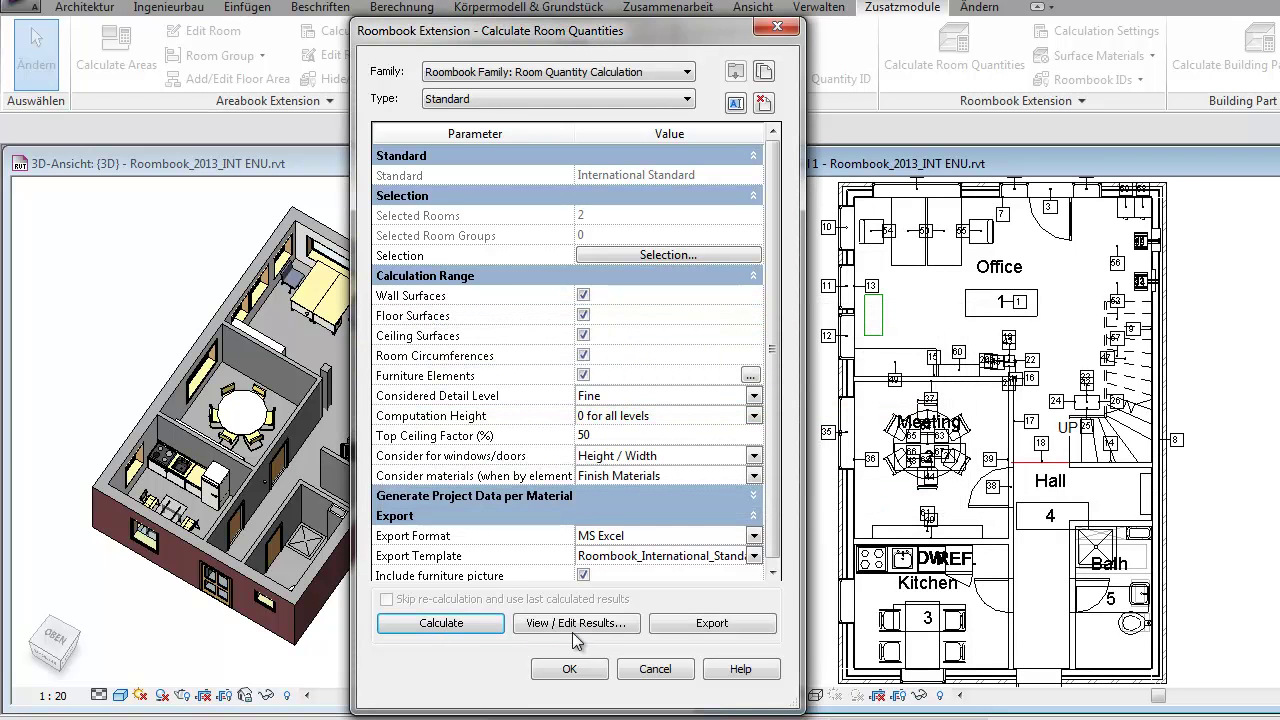
{"action": "left_click", "coordinate": [575, 623]}
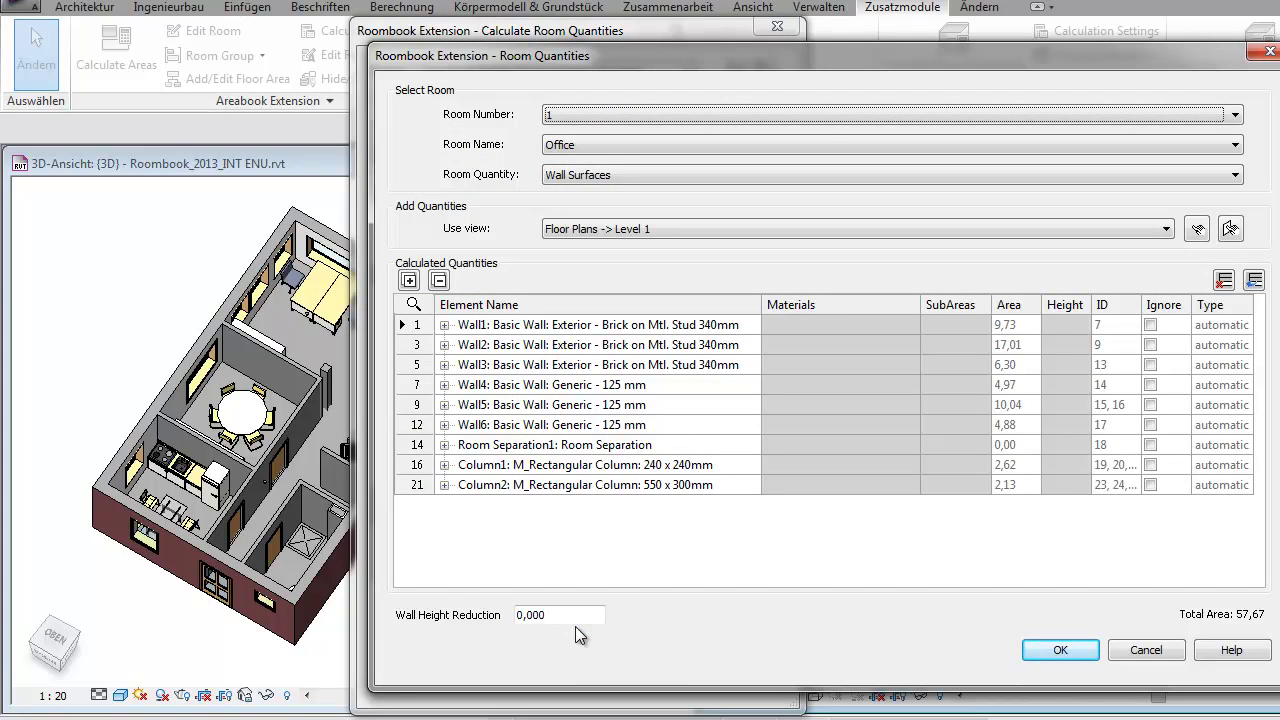
Show Office Wall Surfaces results and select all nine wall, room-separation and column entries
{"action": "left_click", "coordinate": [597, 144]}
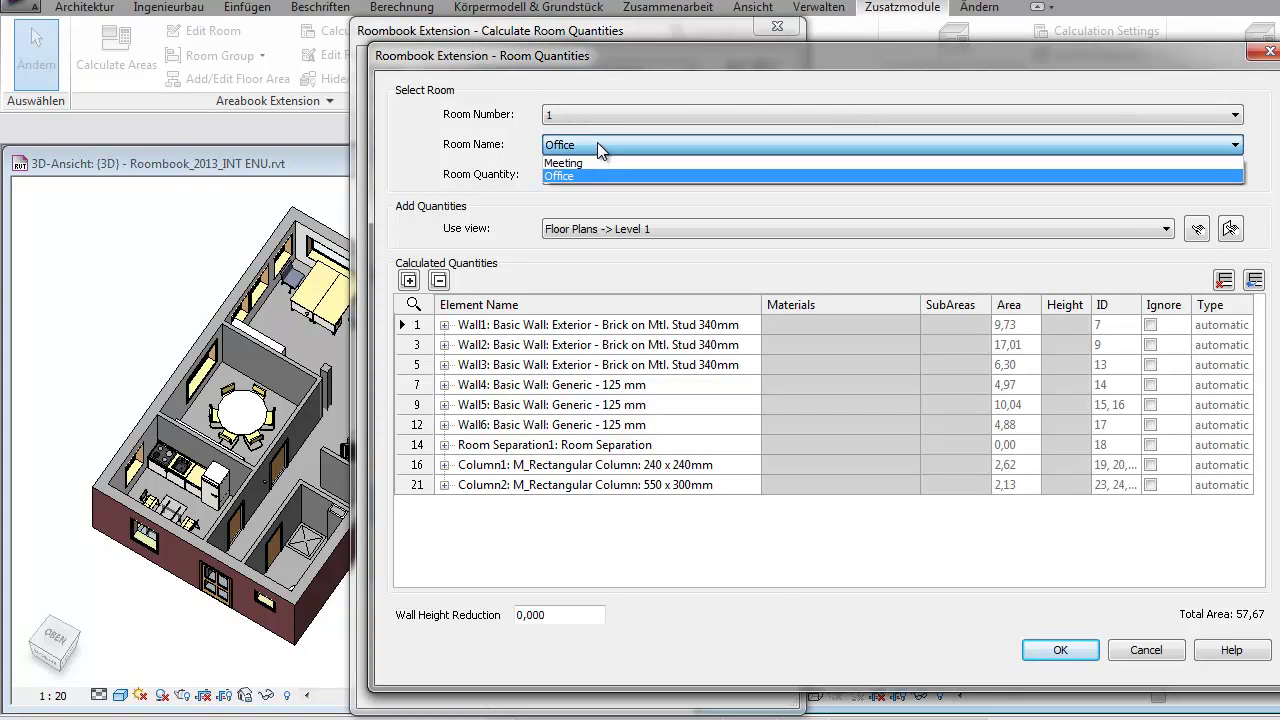
{"action": "left_click", "coordinate": [597, 142]}
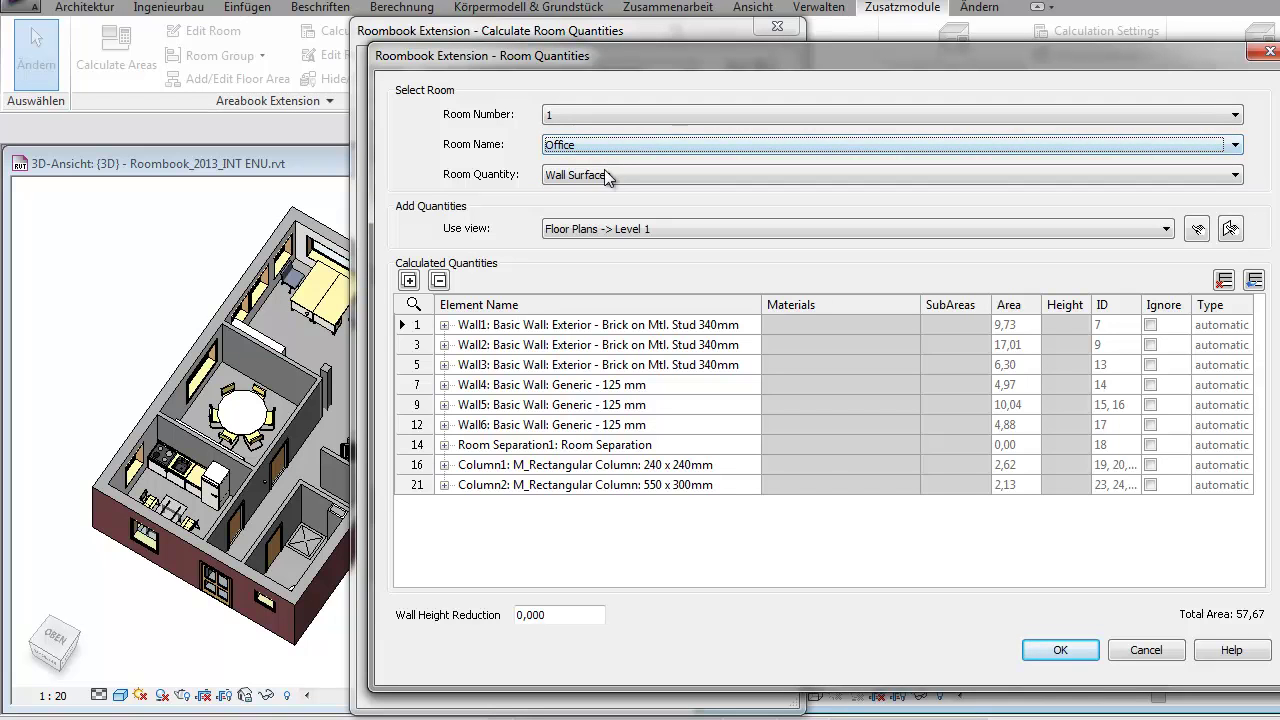
{"action": "left_click", "coordinate": [606, 176]}
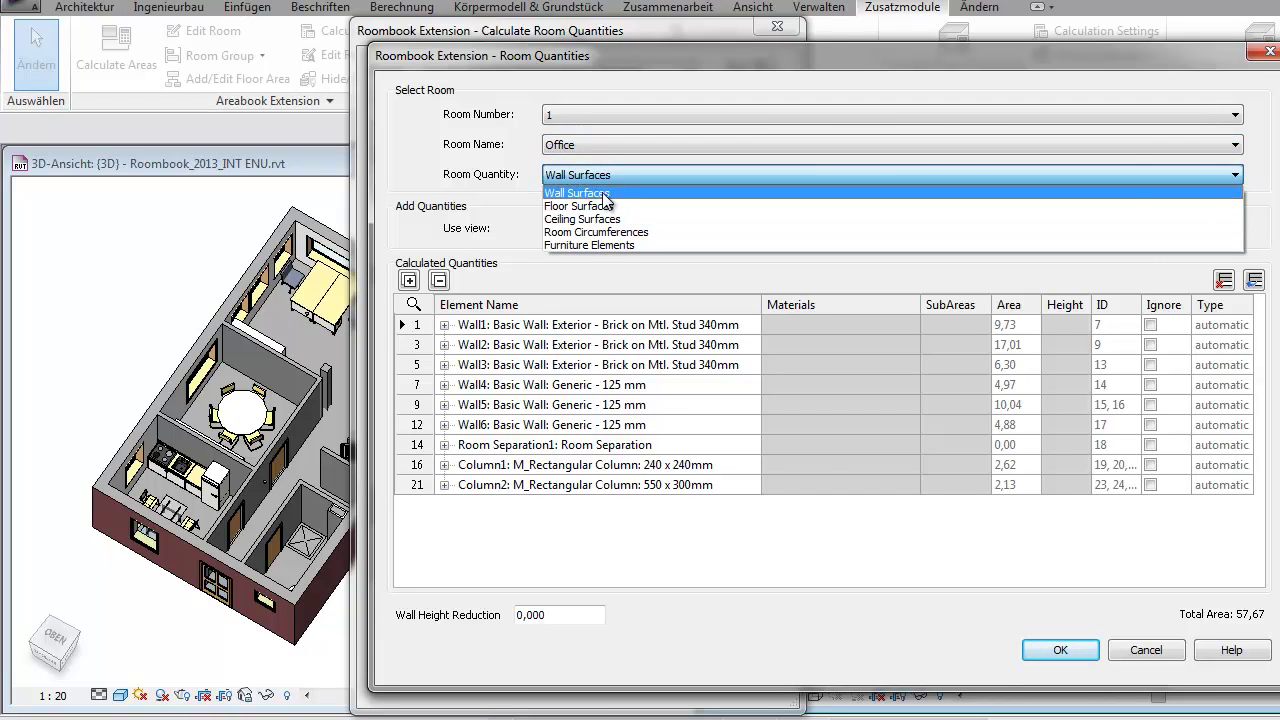
{"action": "left_click", "coordinate": [604, 194]}
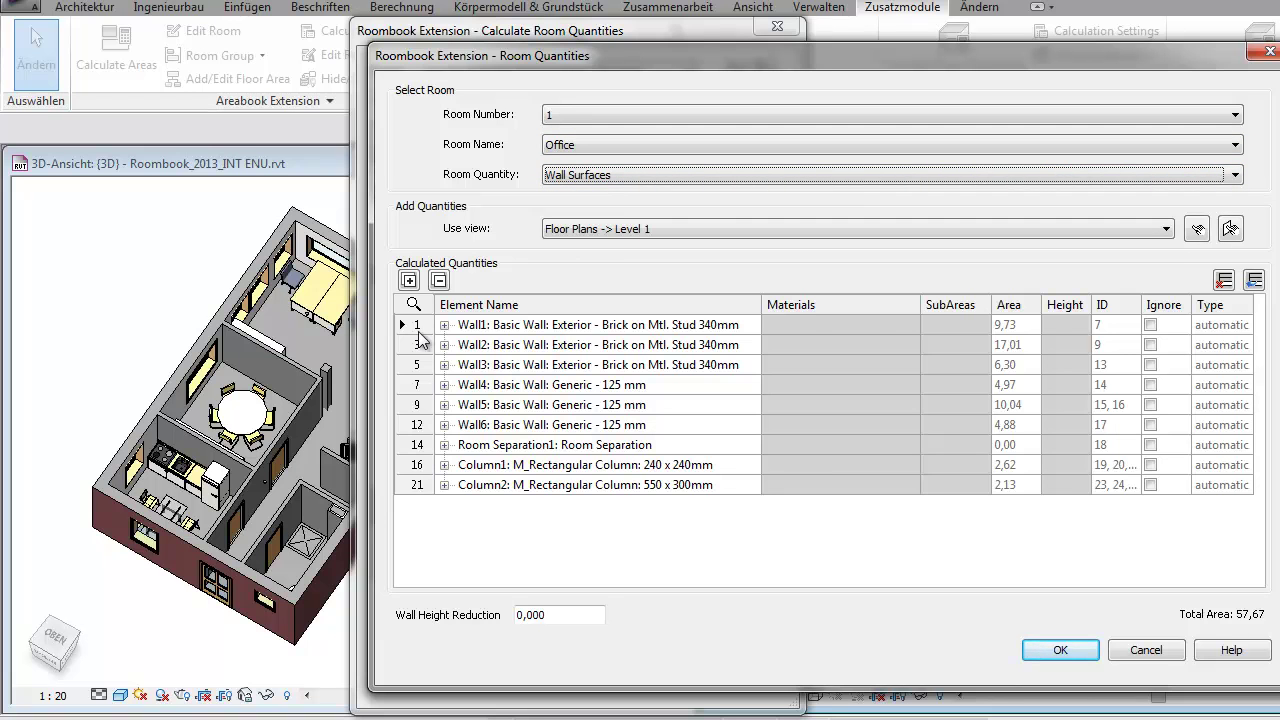
{"action": "left_click_drag", "start_coordinate": [418, 333], "coordinate": [418, 485]}
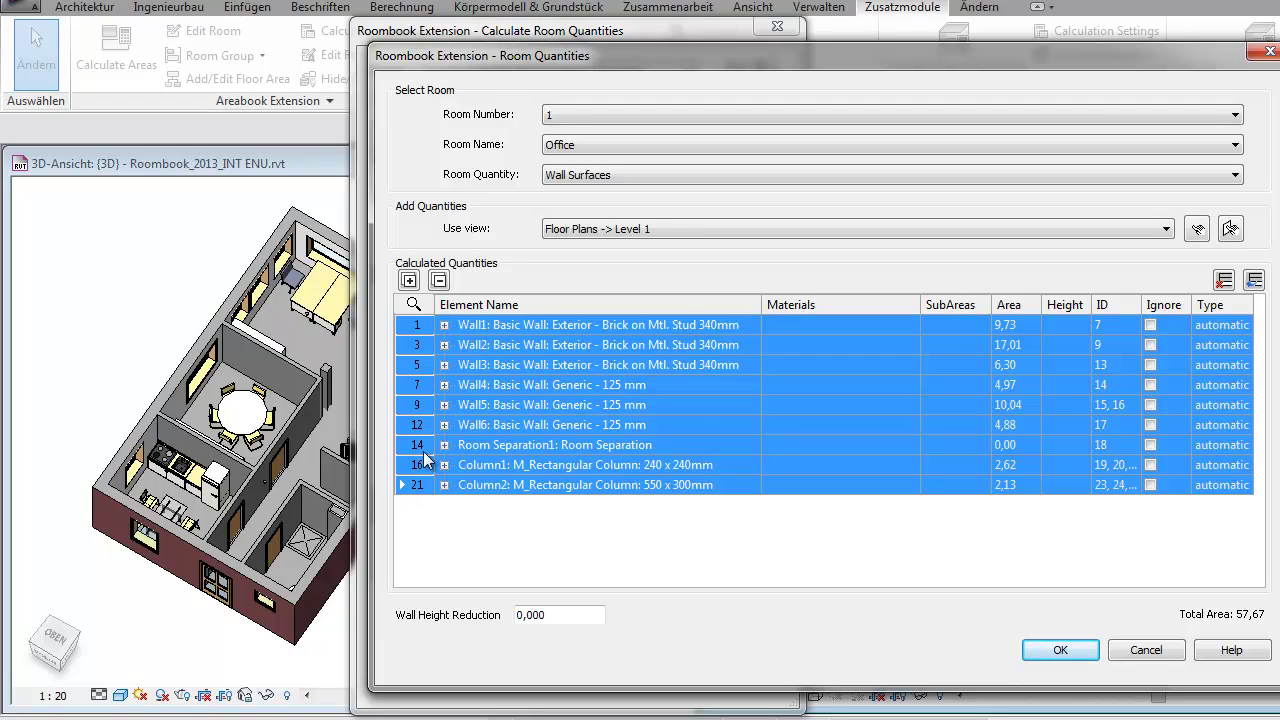
Show the selected Office walls in the 3D and plan views, then finish the review
{"action": "left_click", "coordinate": [414, 305]}
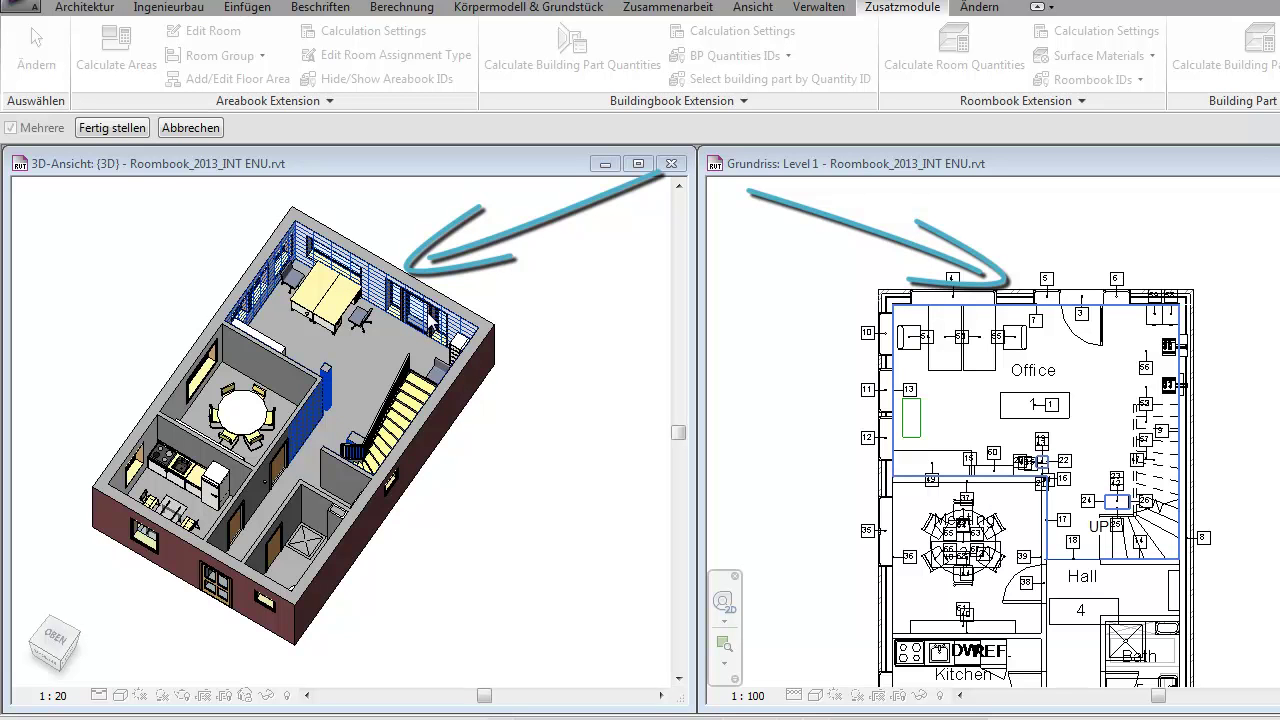
{"action": "left_click", "coordinate": [113, 127]}
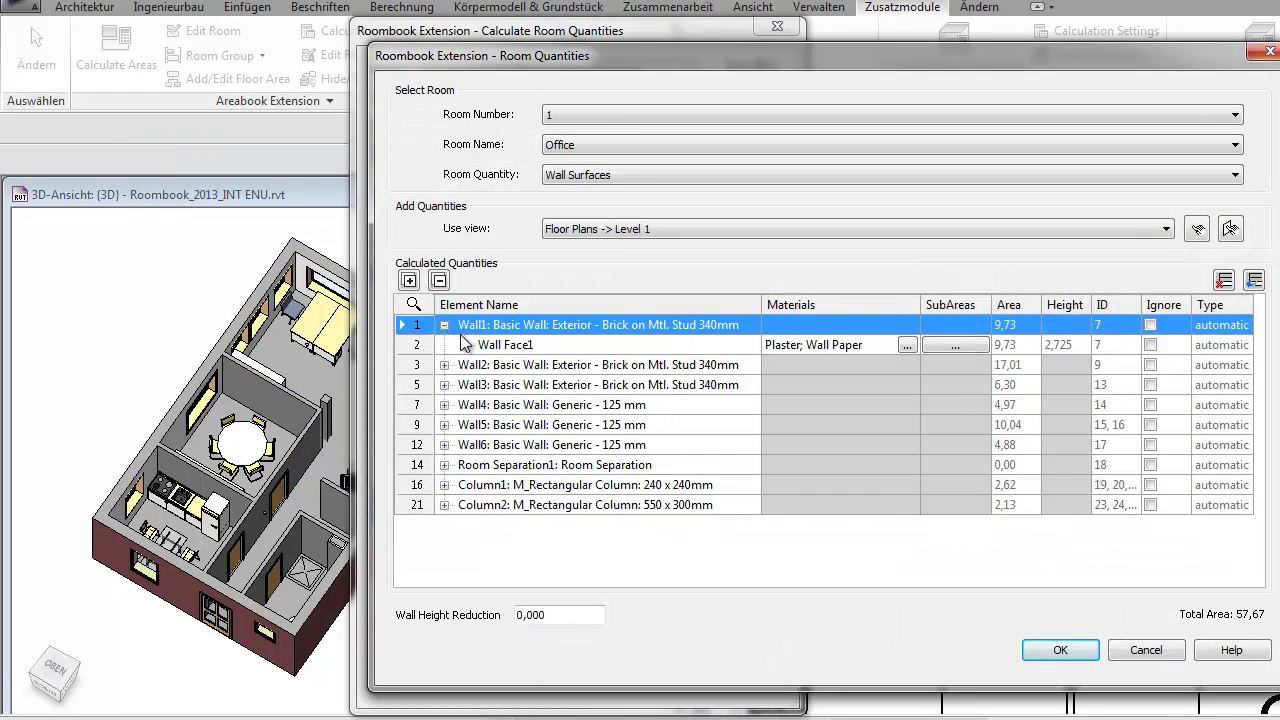
Inspect Wall1's Wall Face1 values (area 9,73), then expand Wall5 and Column1 to view their faces
{"action": "left_click", "coordinate": [516, 348]}
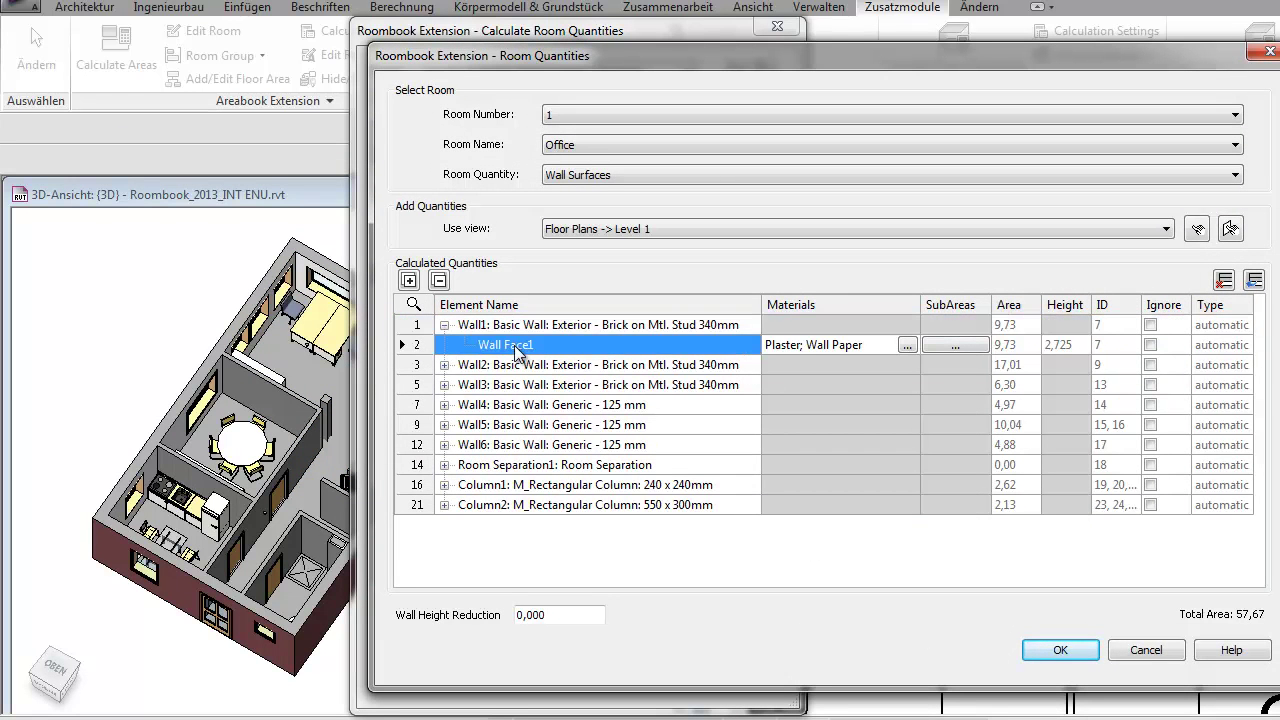
{"action": "left_click", "coordinate": [846, 348]}
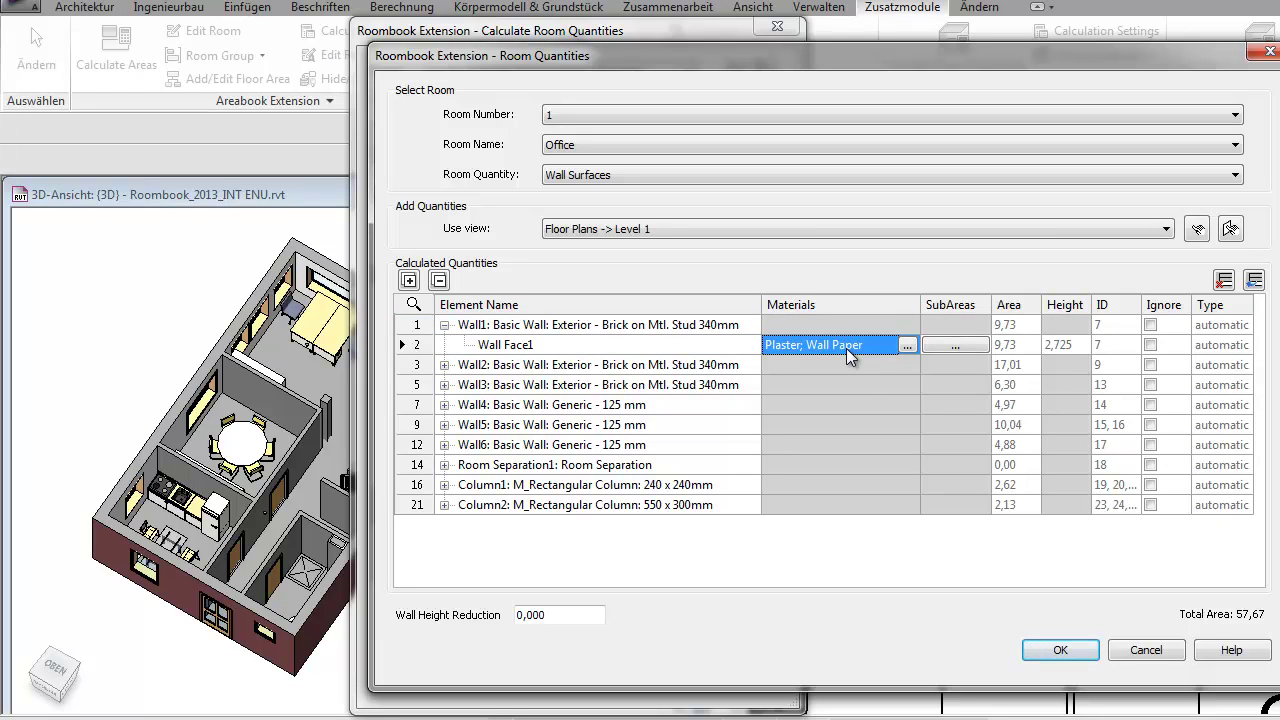
{"action": "left_click", "coordinate": [1005, 345]}
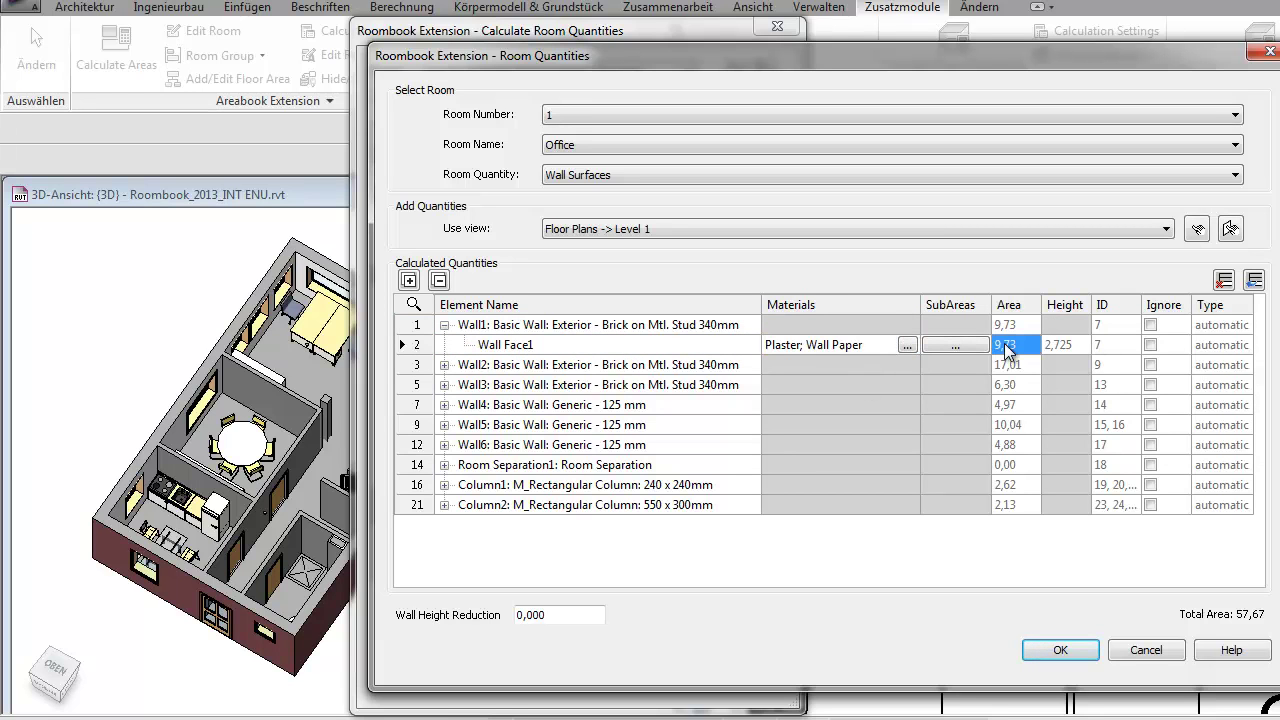
{"action": "left_click", "coordinate": [444, 425]}
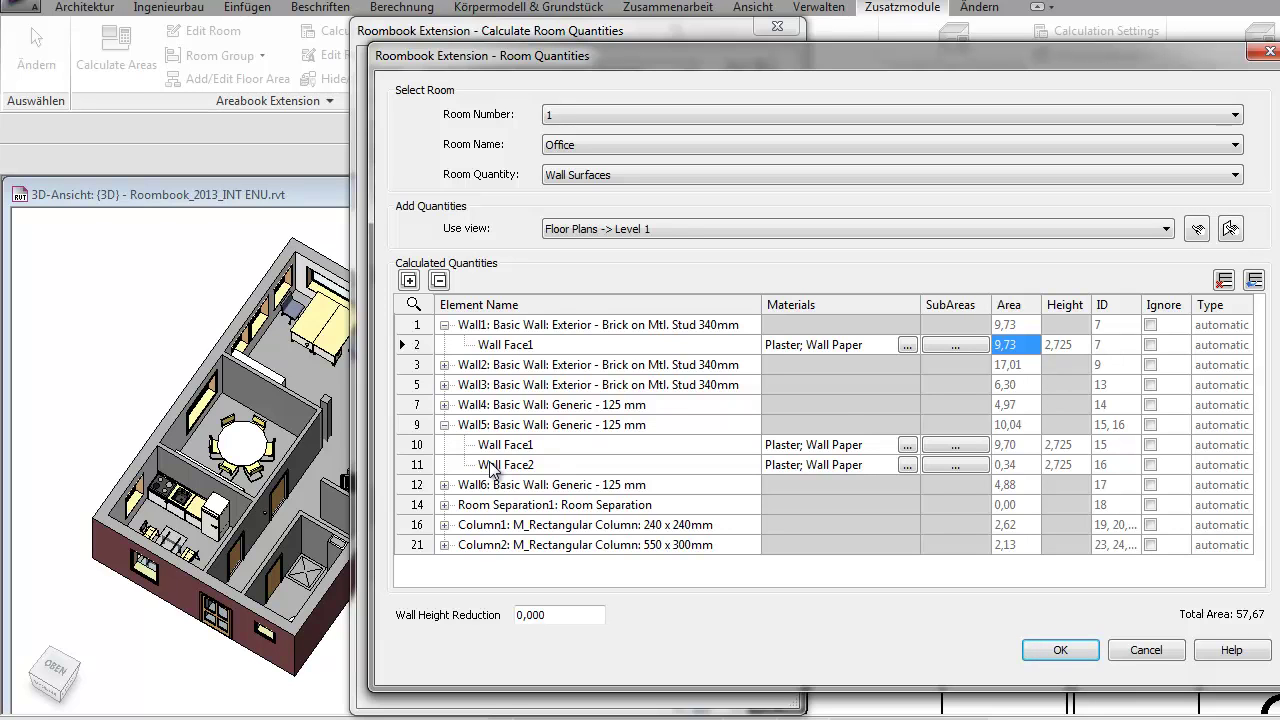
{"action": "left_click", "coordinate": [444, 425]}
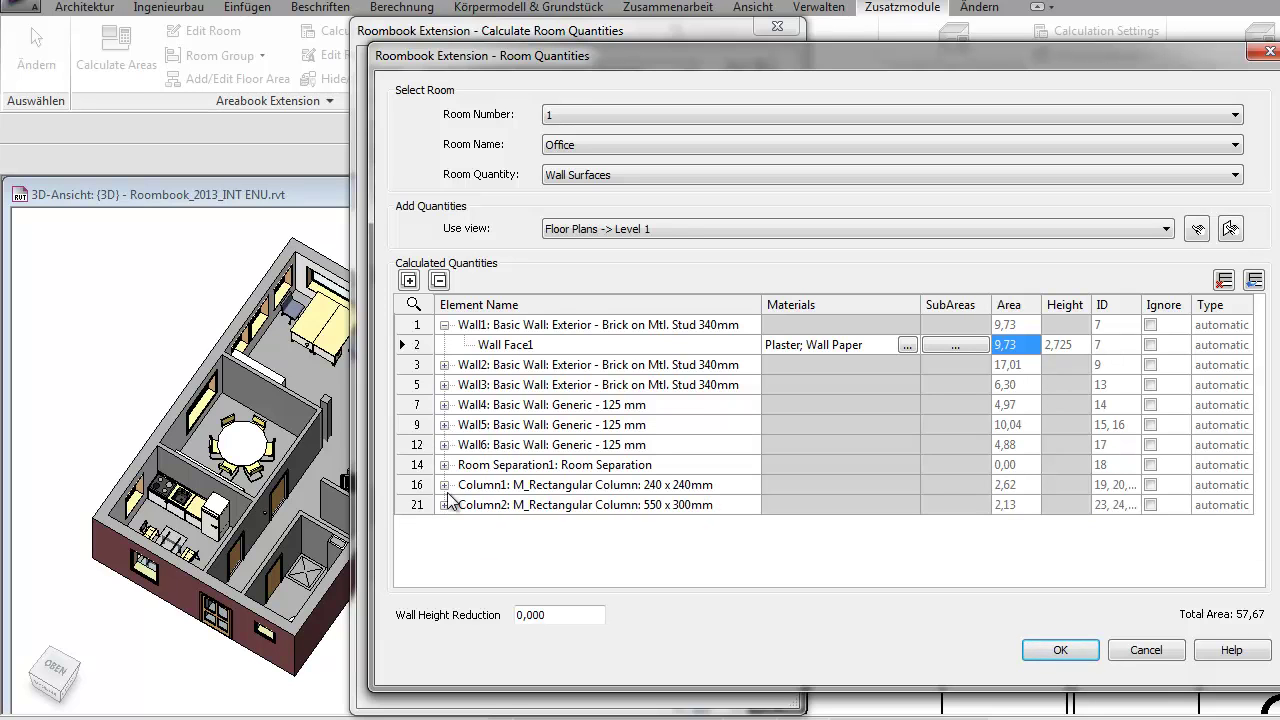
{"action": "left_click", "coordinate": [444, 485]}
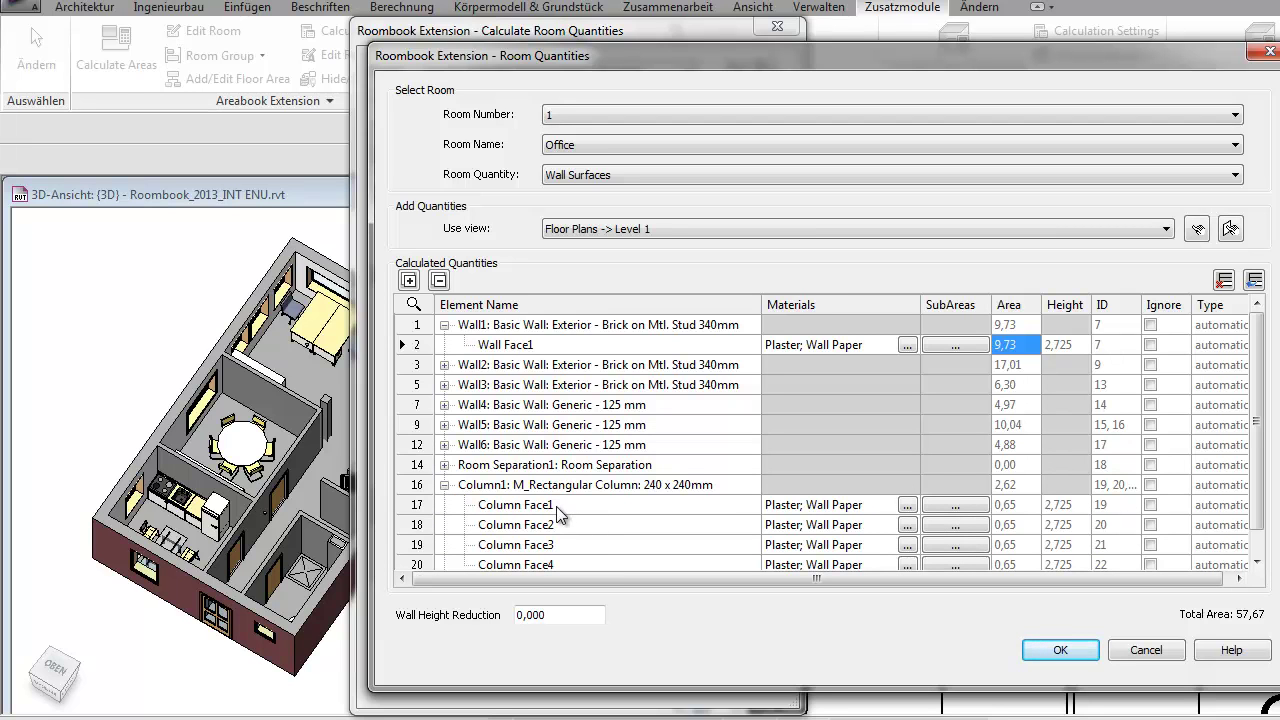
Open the sub areas of Wall1's Wall Face1
{"action": "left_click", "coordinate": [420, 345]}
{"action": "left_click", "coordinate": [1015, 346]}
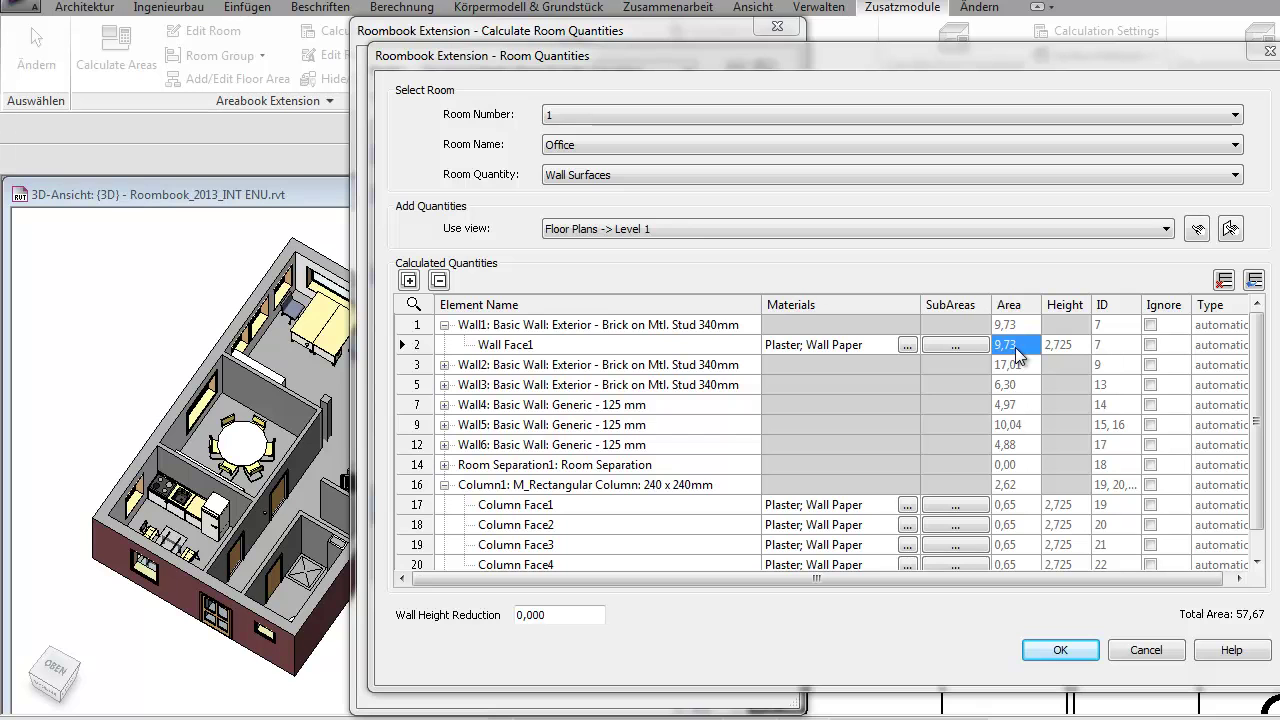
{"action": "left_click", "coordinate": [955, 345]}
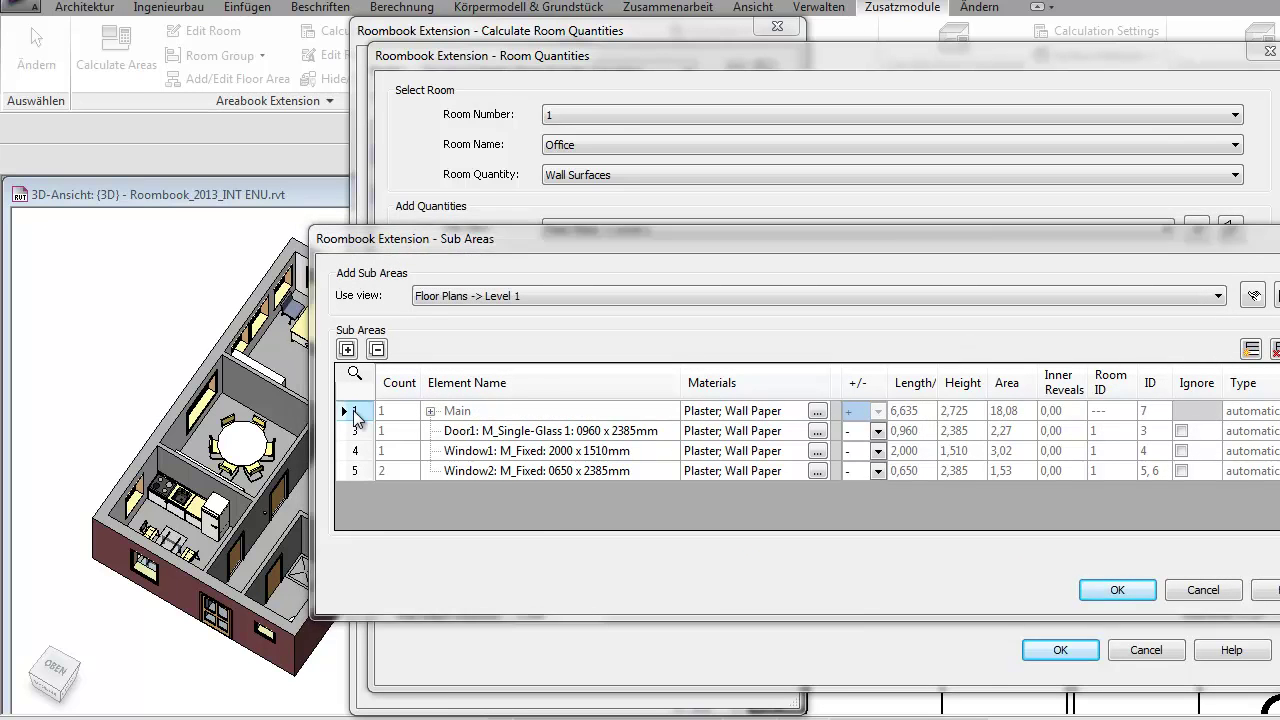
Review the Main, door and window sub-area rows and their Type values
{"action": "left_click", "coordinate": [355, 411]}
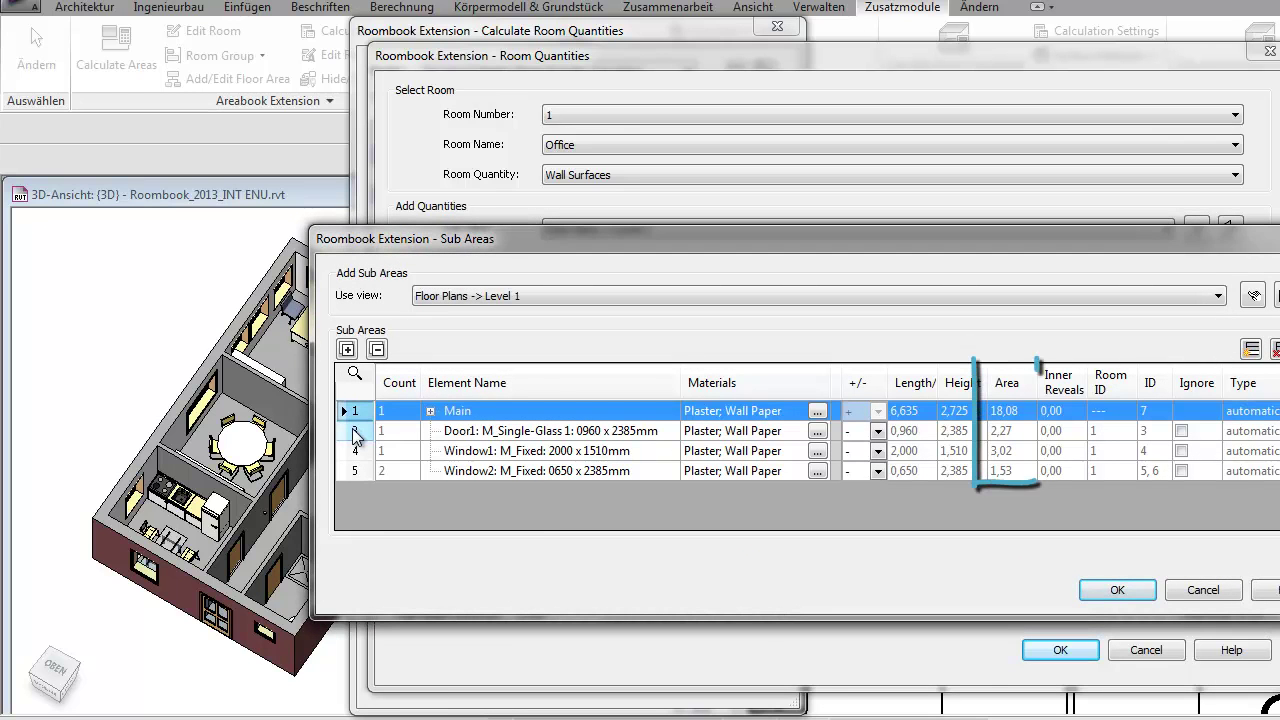
{"action": "left_click_drag", "start_coordinate": [355, 432], "coordinate": [350, 471]}
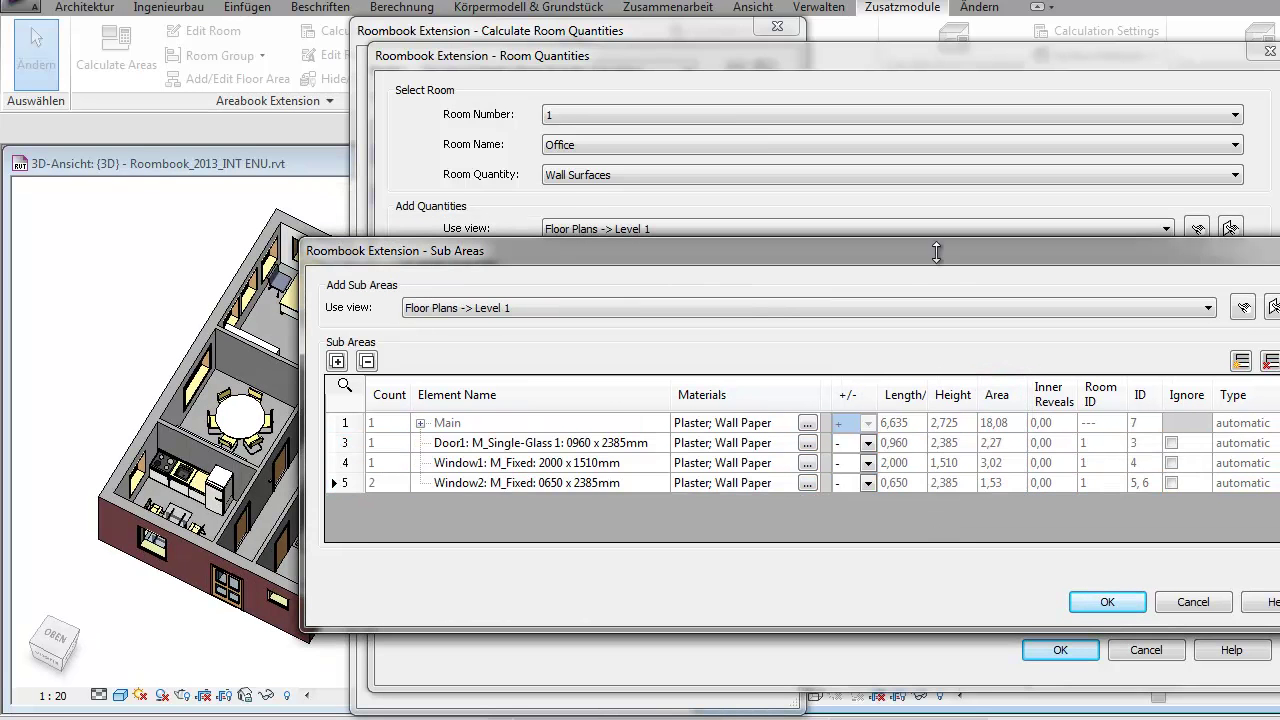
{"action": "left_click_drag", "start_coordinate": [943, 259], "coordinate": [875, 257]}
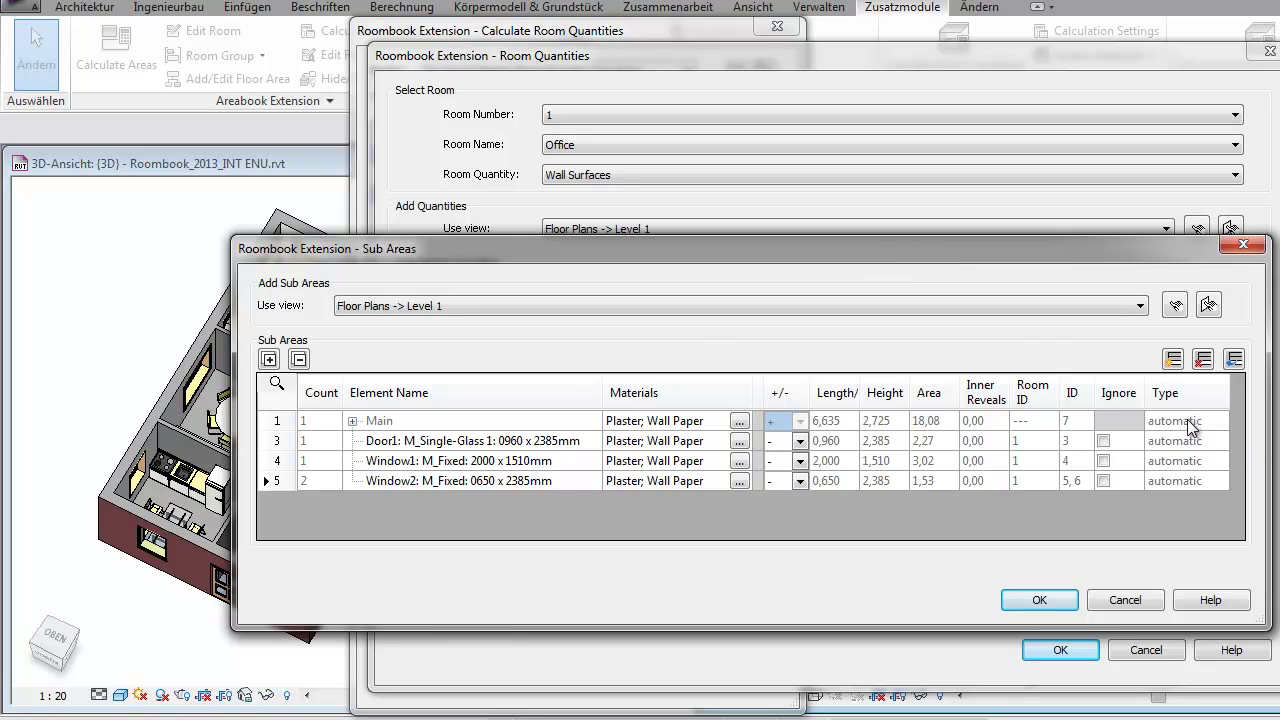
{"action": "left_click_drag", "start_coordinate": [1190, 424], "coordinate": [1197, 486]}
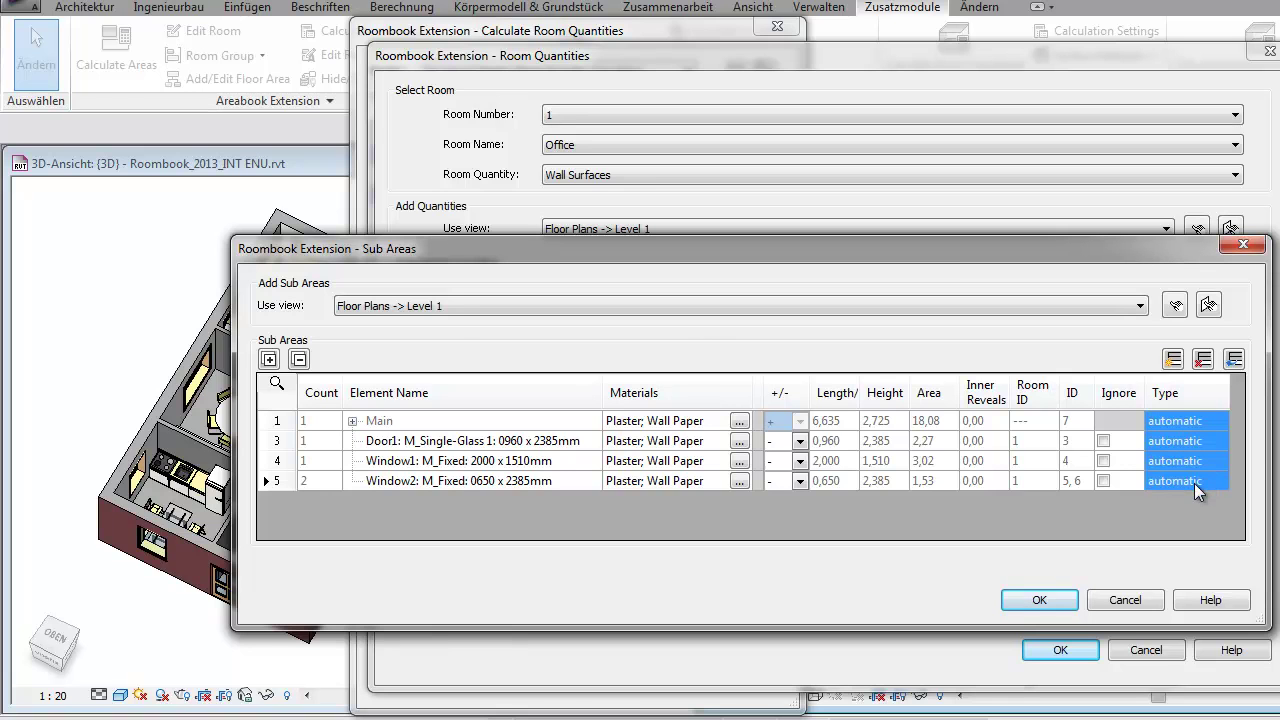
{"action": "left_click", "coordinate": [1191, 507]}
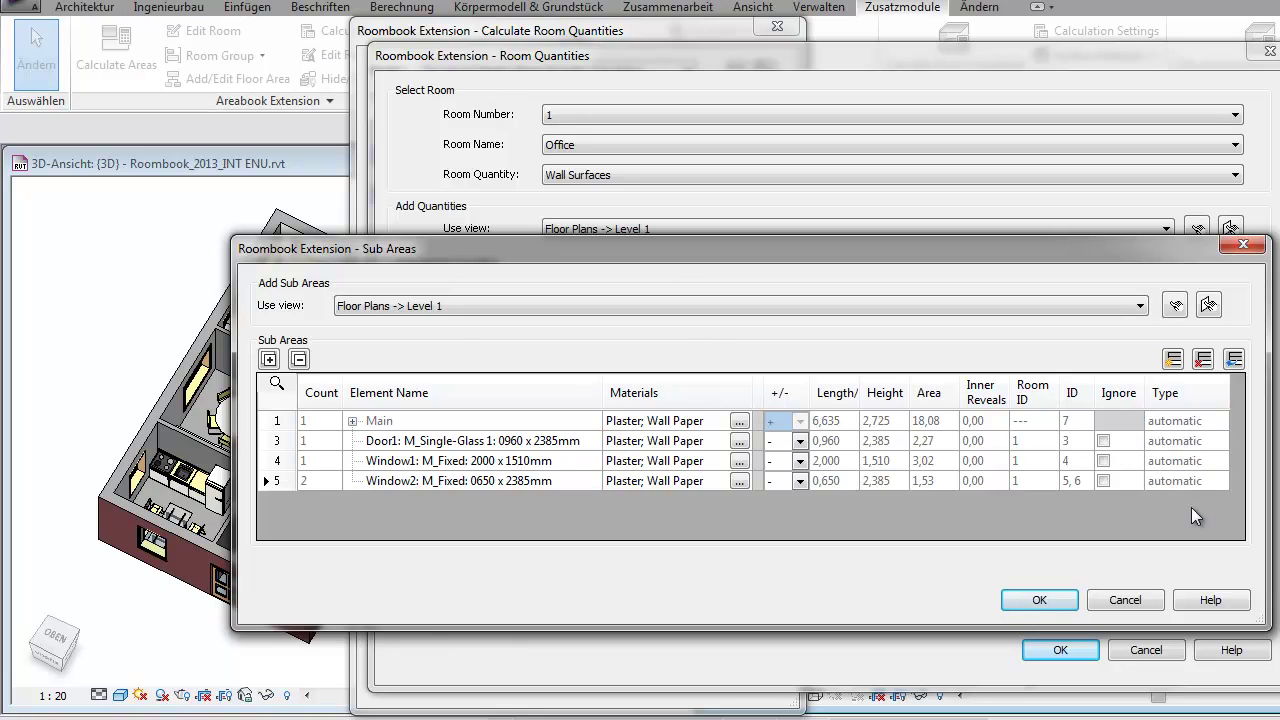
Toggle Ignore on Window2 and back, then add a new user sub-area entry
{"action": "left_click", "coordinate": [1104, 481]}
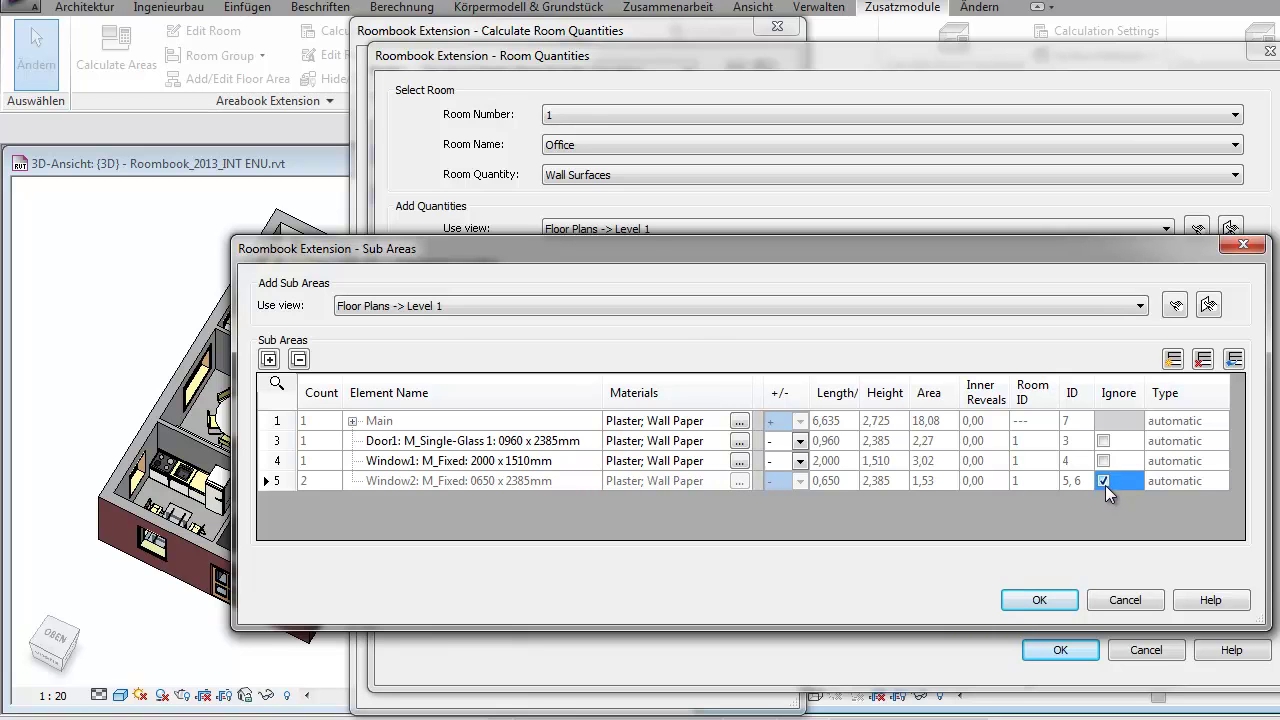
{"action": "left_click", "coordinate": [1104, 481]}
{"action": "left_click", "coordinate": [1173, 359]}
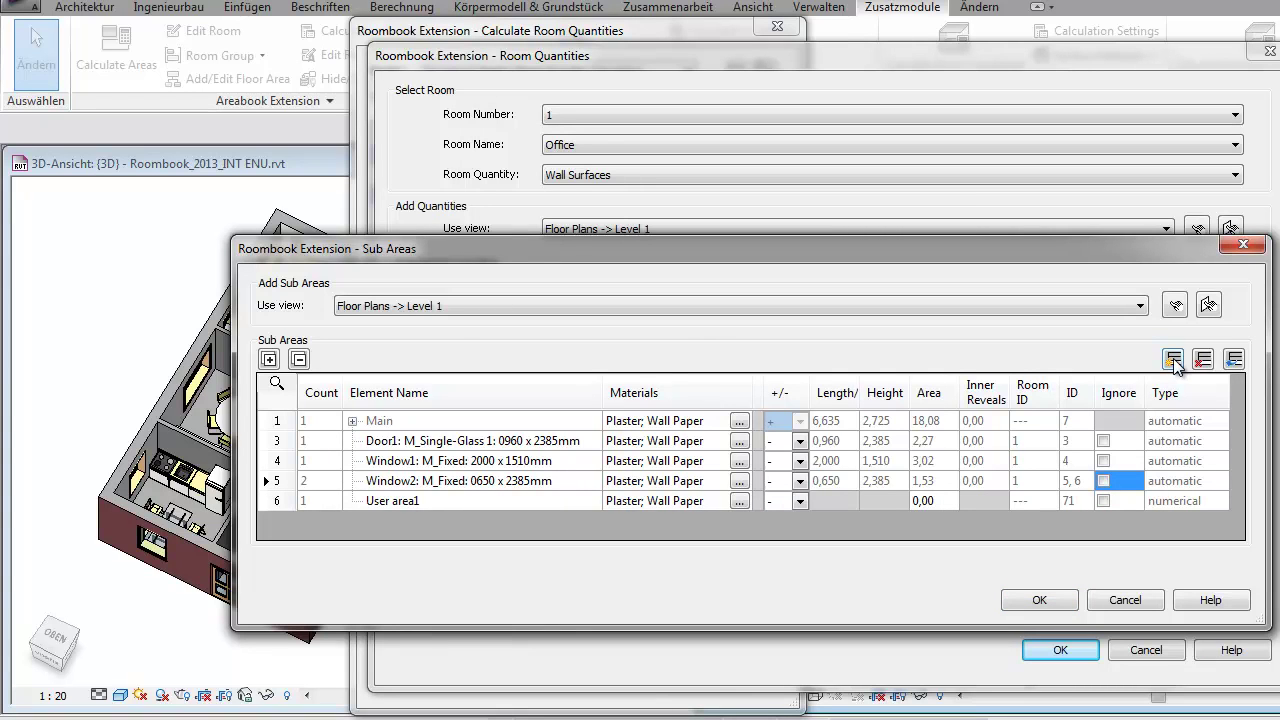
Rename the new sub-area to 'Tiles', set it to add, with area 5,00
{"action": "left_click", "coordinate": [400, 507]}
{"action": "left_click", "coordinate": [409, 502]}
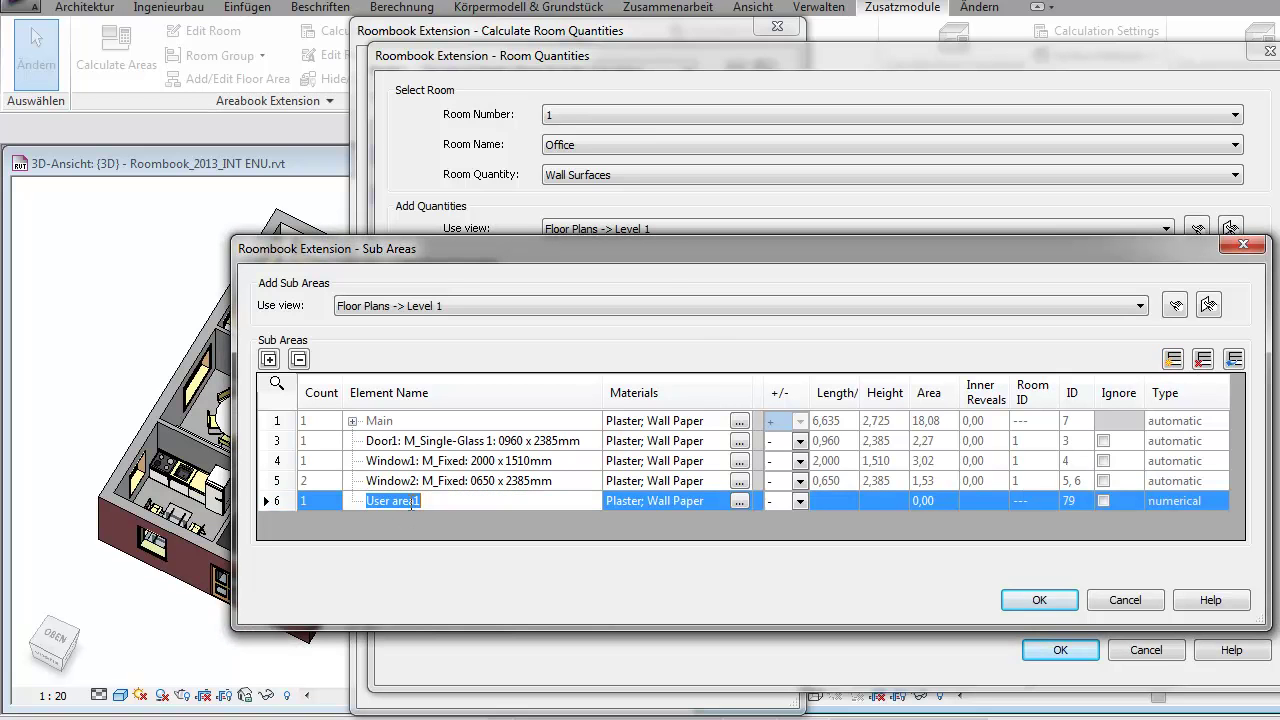
{"action": "type", "text": "Tiles"}
{"action": "left_click", "coordinate": [800, 501]}
{"action": "left_click", "coordinate": [800, 501]}
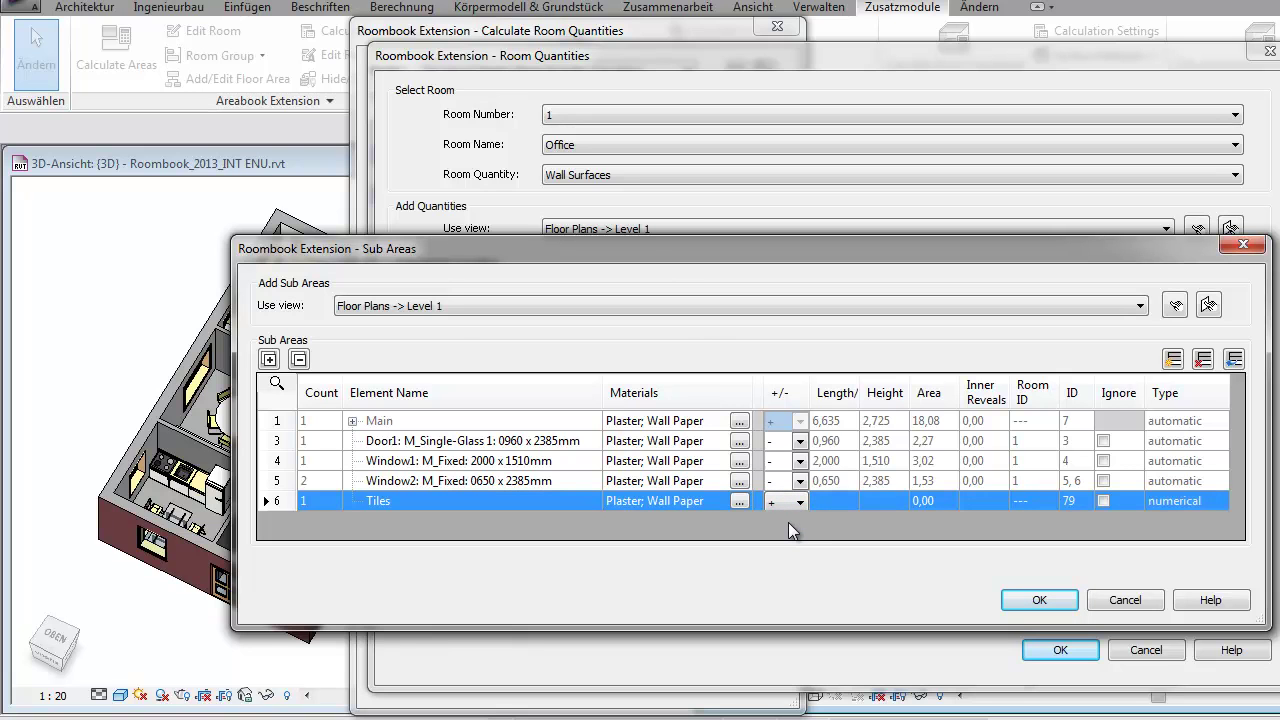
{"action": "left_click", "coordinate": [931, 500]}
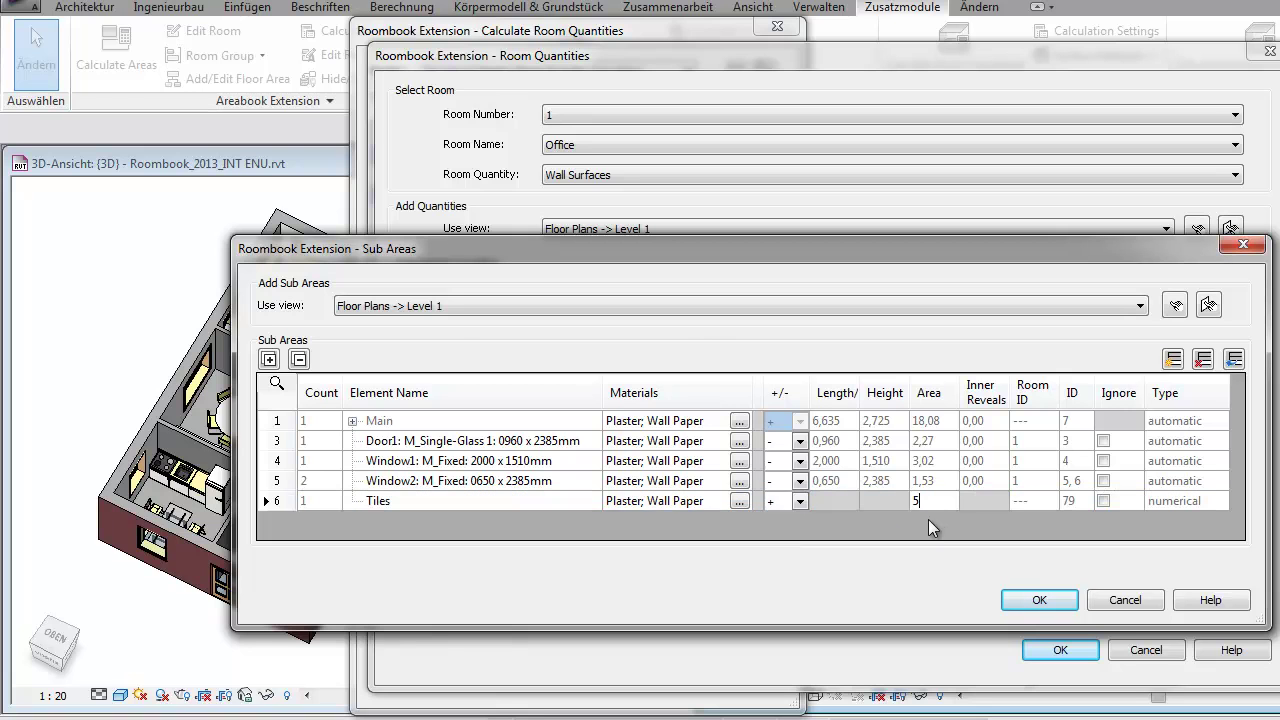
{"action": "left_click", "coordinate": [697, 499]}
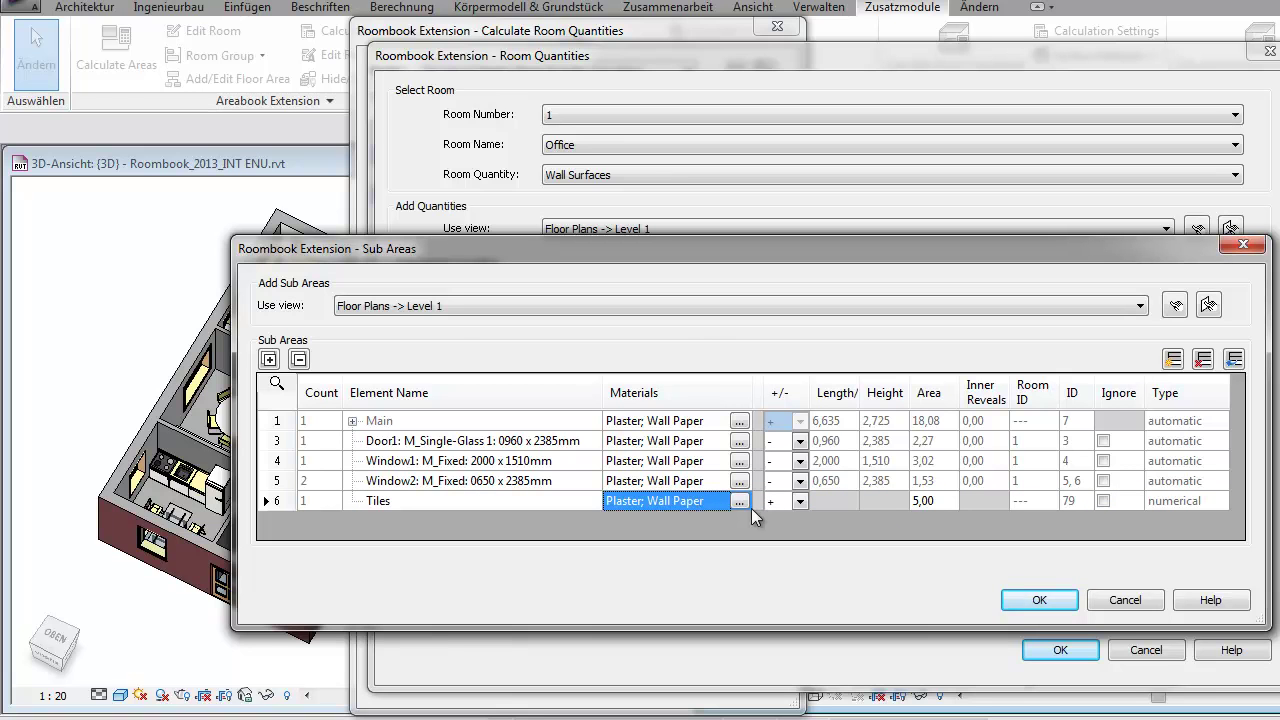
Assign Ceramic Tile as the only material of Tiles, removing Plaster and Wall Paper
{"action": "left_click", "coordinate": [740, 502]}
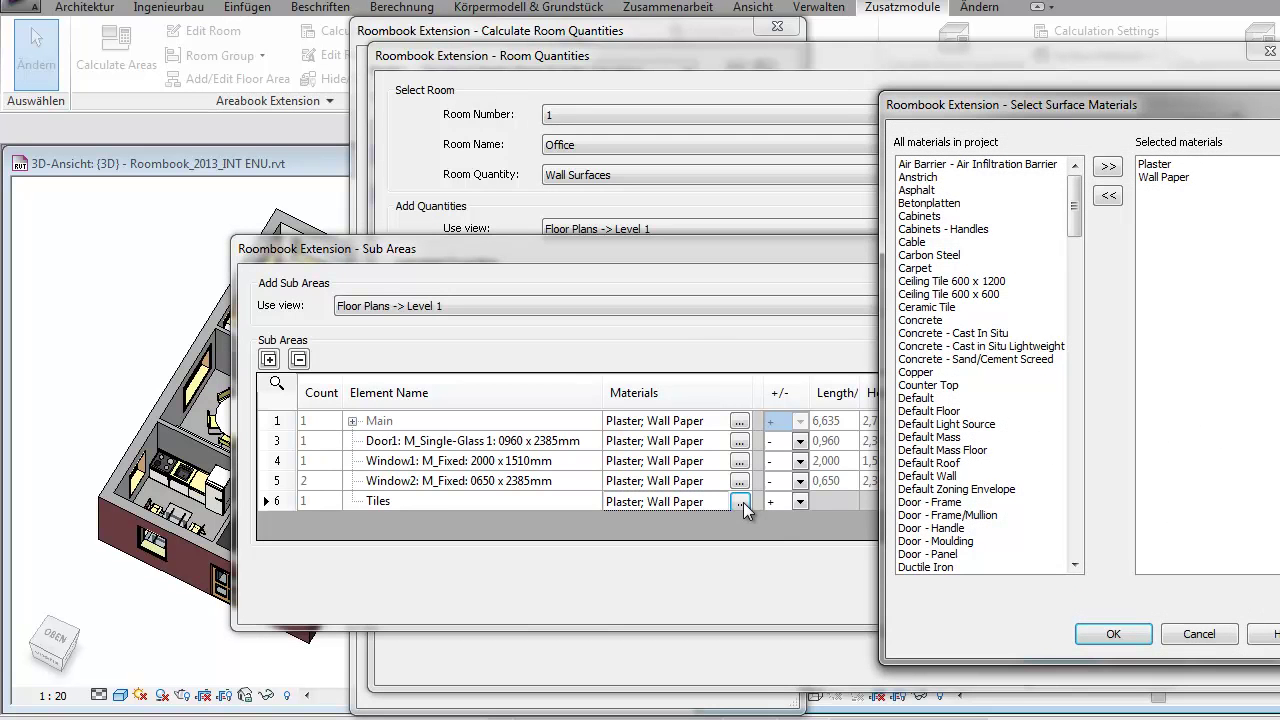
{"action": "left_click", "coordinate": [936, 310]}
{"action": "left_click", "coordinate": [1108, 166]}
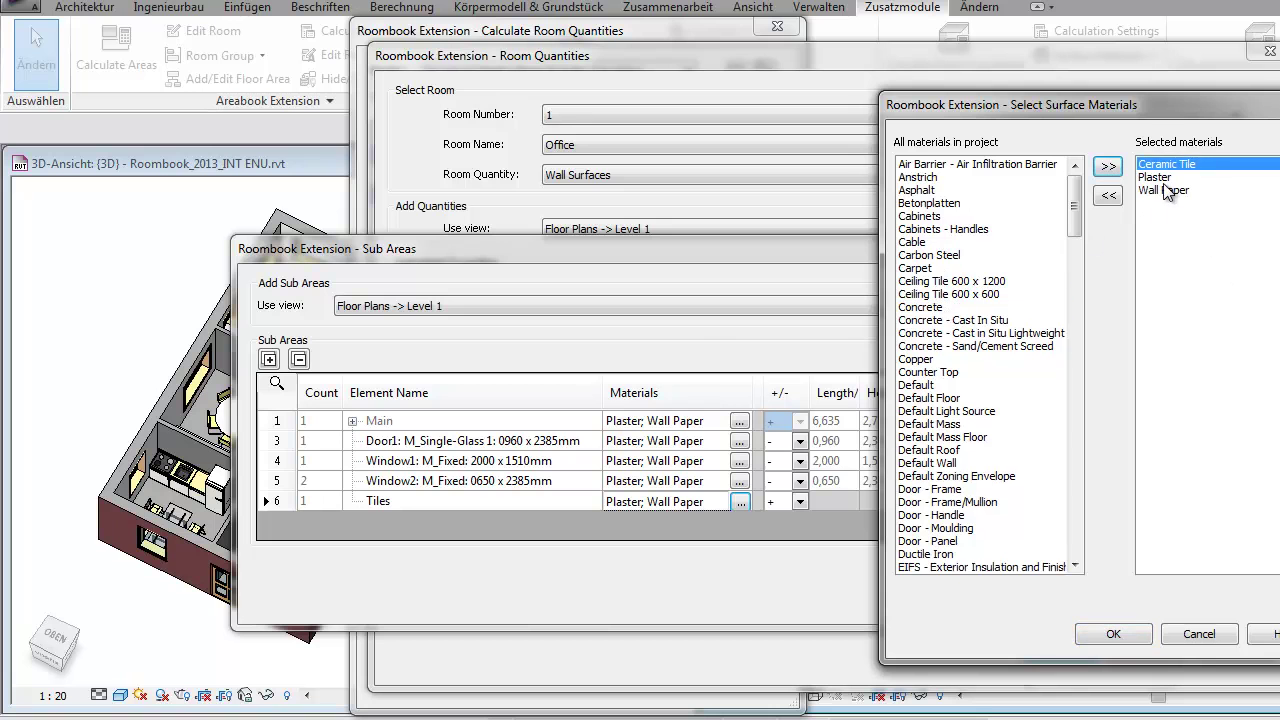
{"action": "left_click", "coordinate": [1163, 178]}
{"action": "left_click", "coordinate": [1108, 195]}
{"action": "left_click", "coordinate": [1165, 177]}
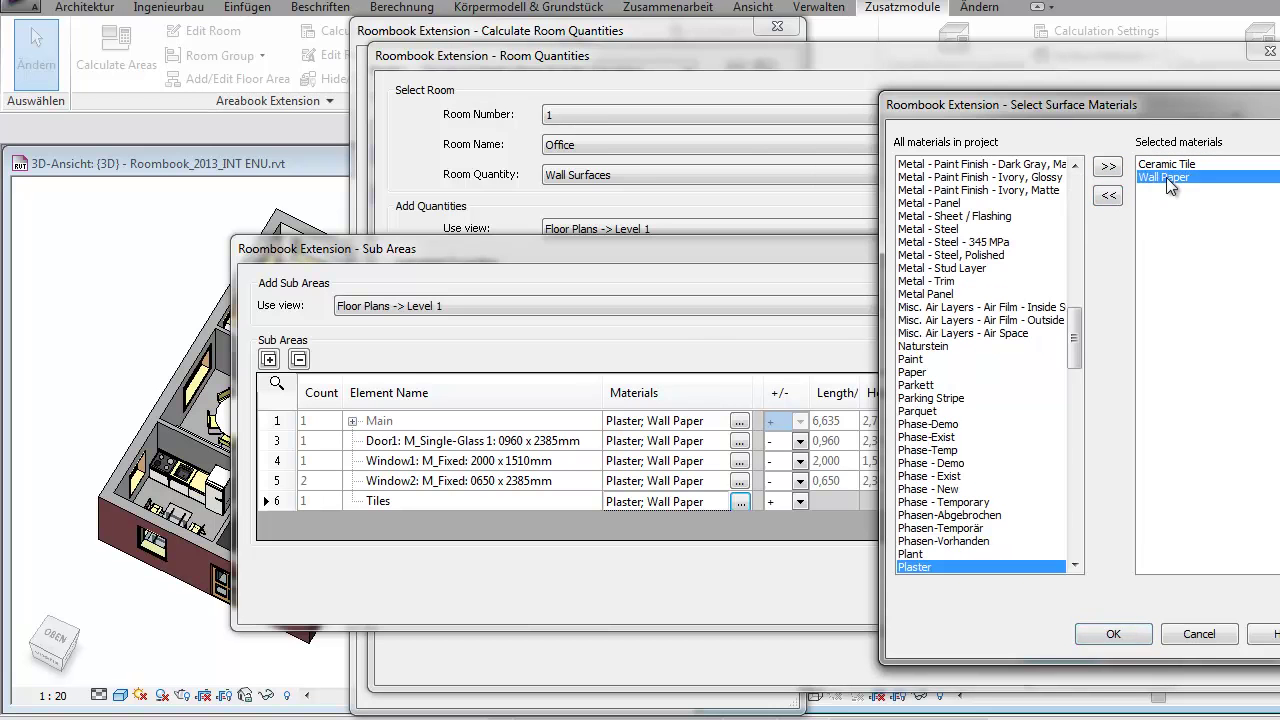
{"action": "left_click", "coordinate": [1108, 195]}
{"action": "left_click", "coordinate": [1140, 630]}
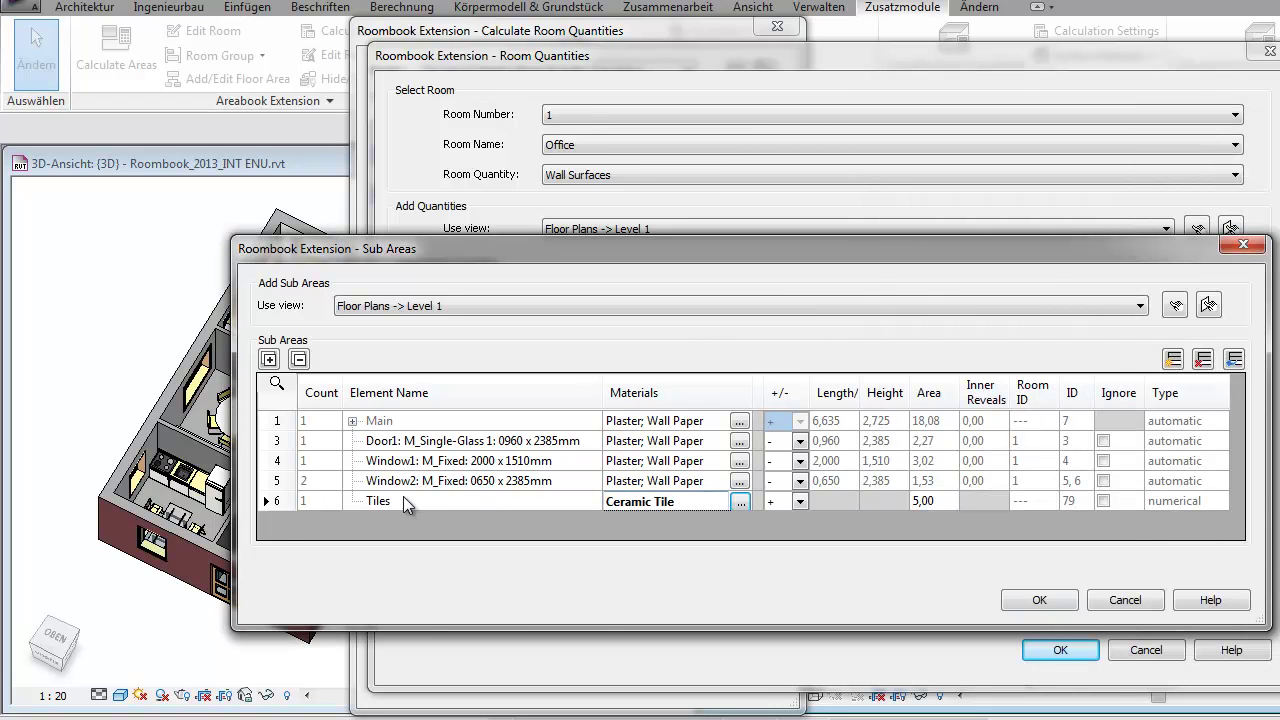
{"action": "left_click", "coordinate": [278, 501]}
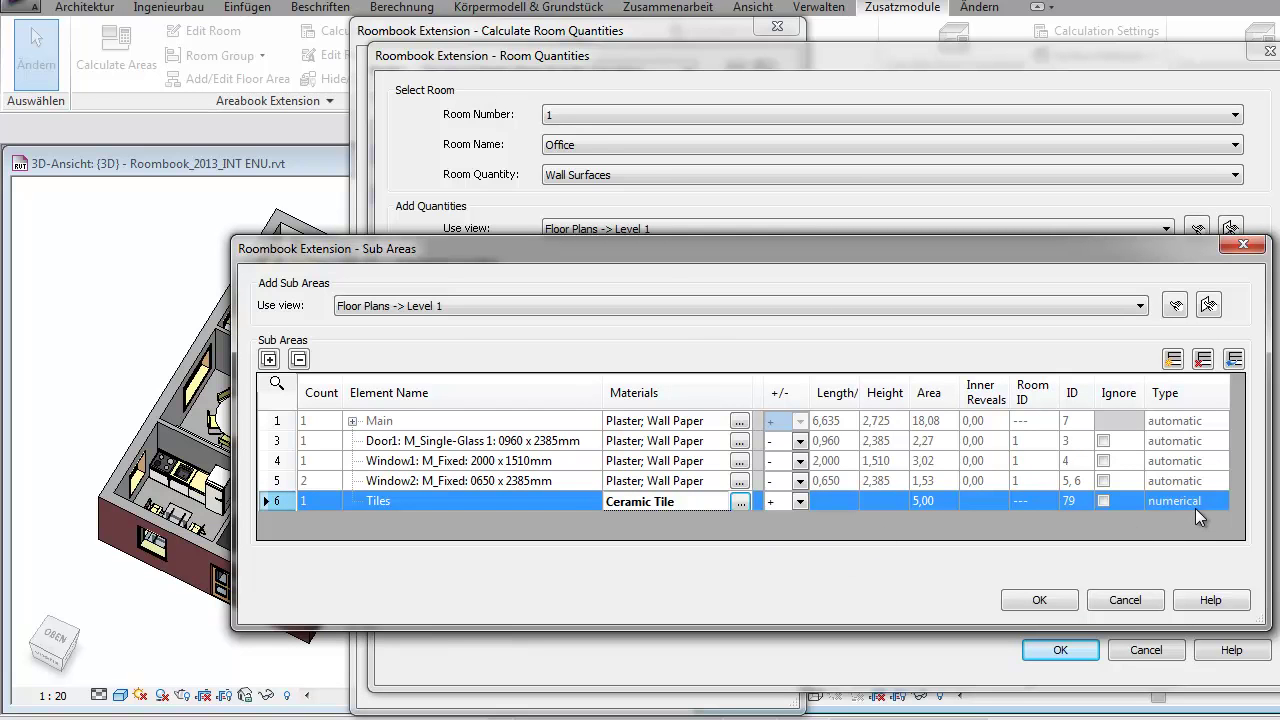
{"action": "left_click", "coordinate": [690, 505]}
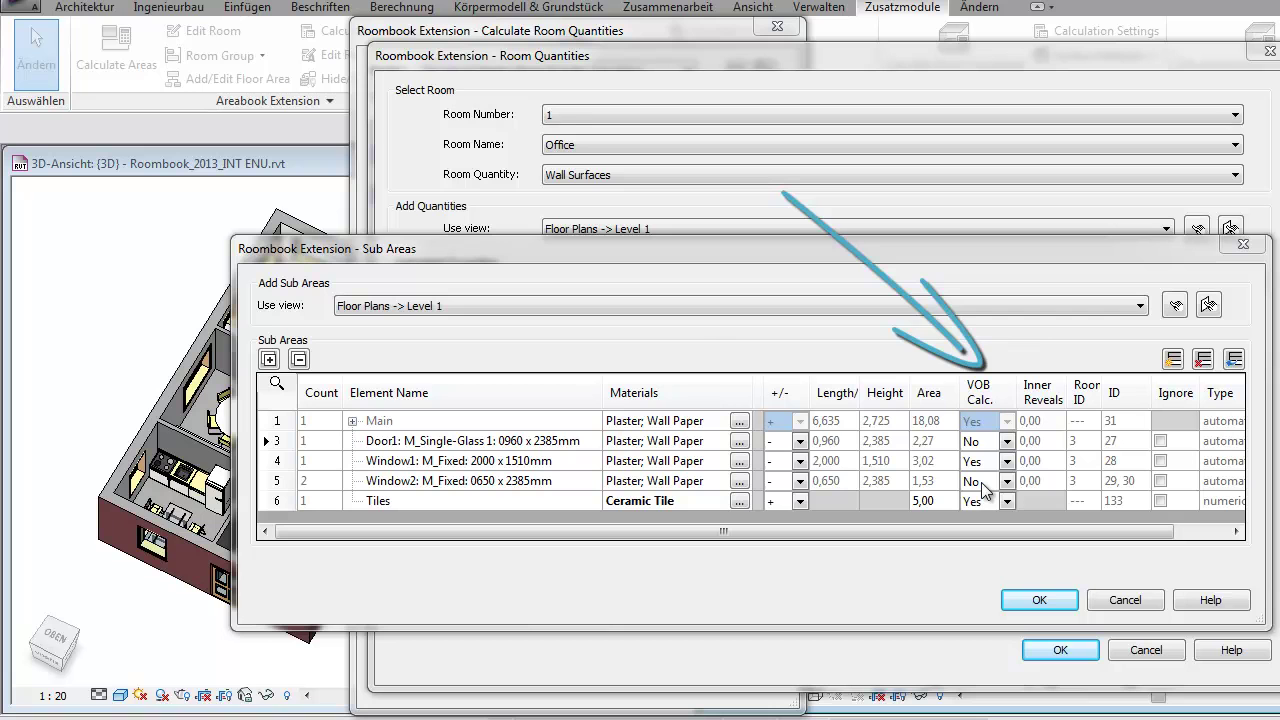
Inspect the Door1 and Window2 sub-area rows and their area values
{"action": "left_click", "coordinate": [406, 441]}
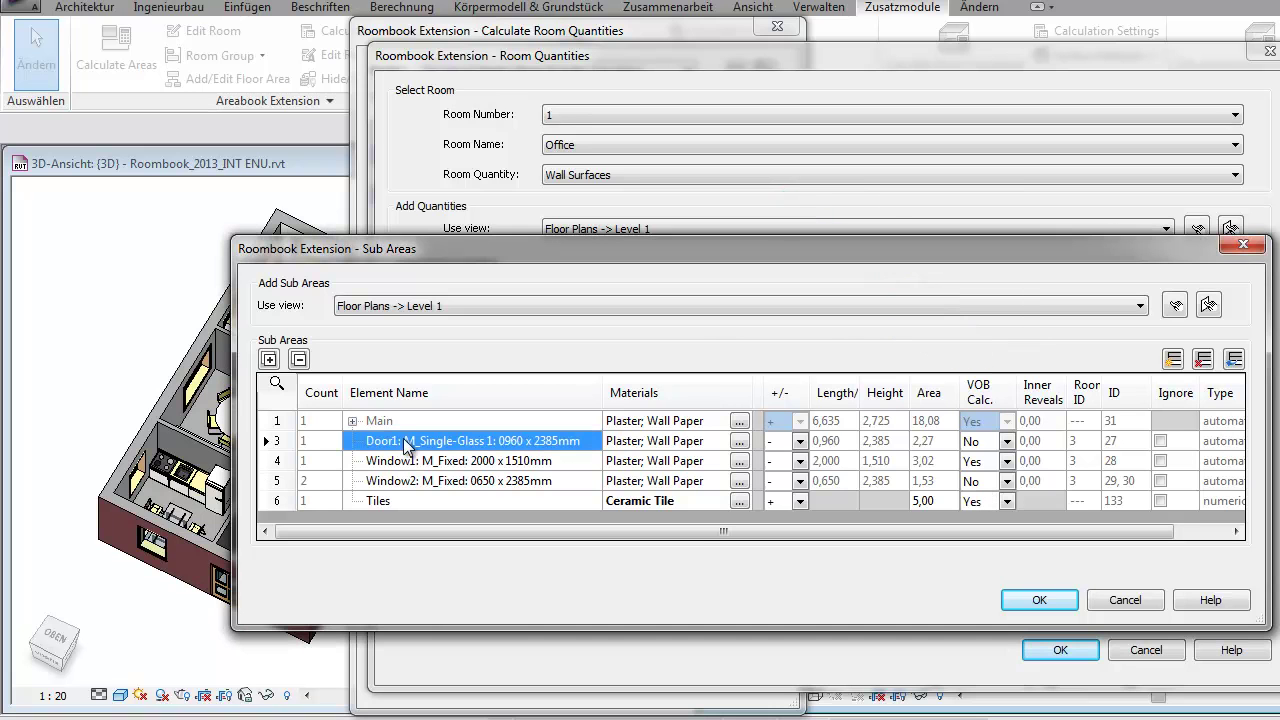
{"action": "left_click", "coordinate": [921, 442]}
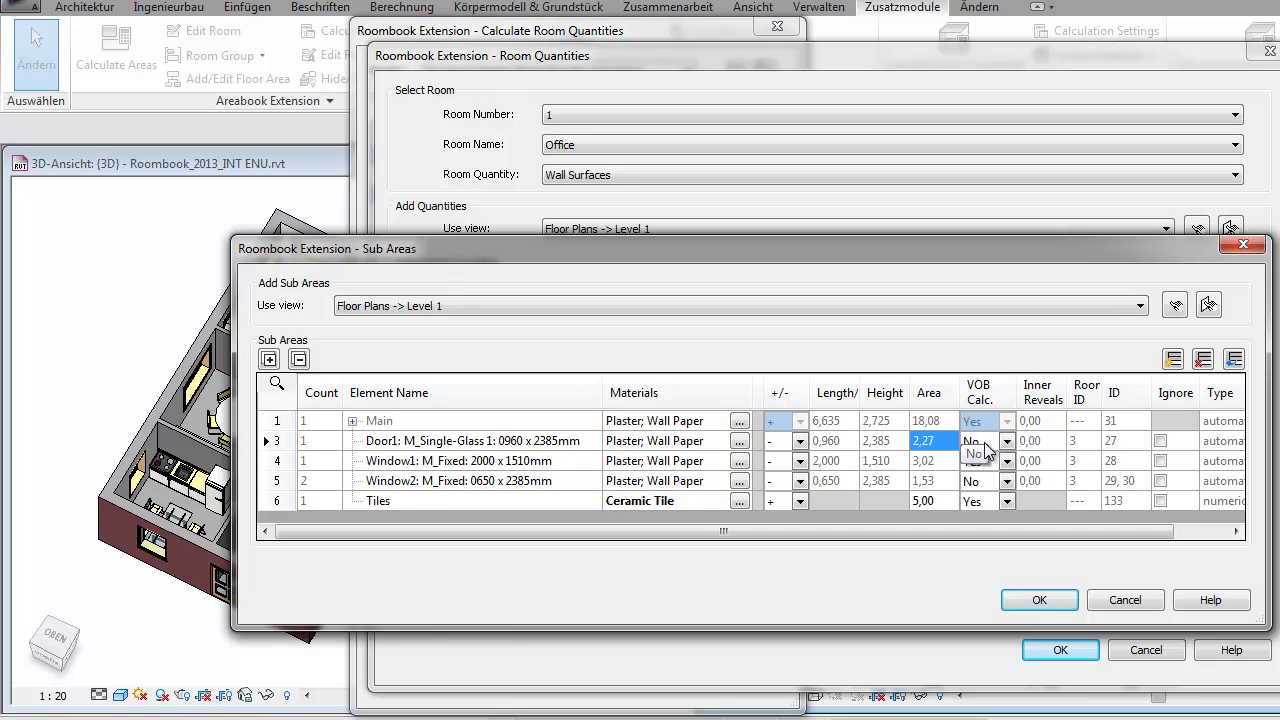
{"action": "left_click", "coordinate": [408, 481]}
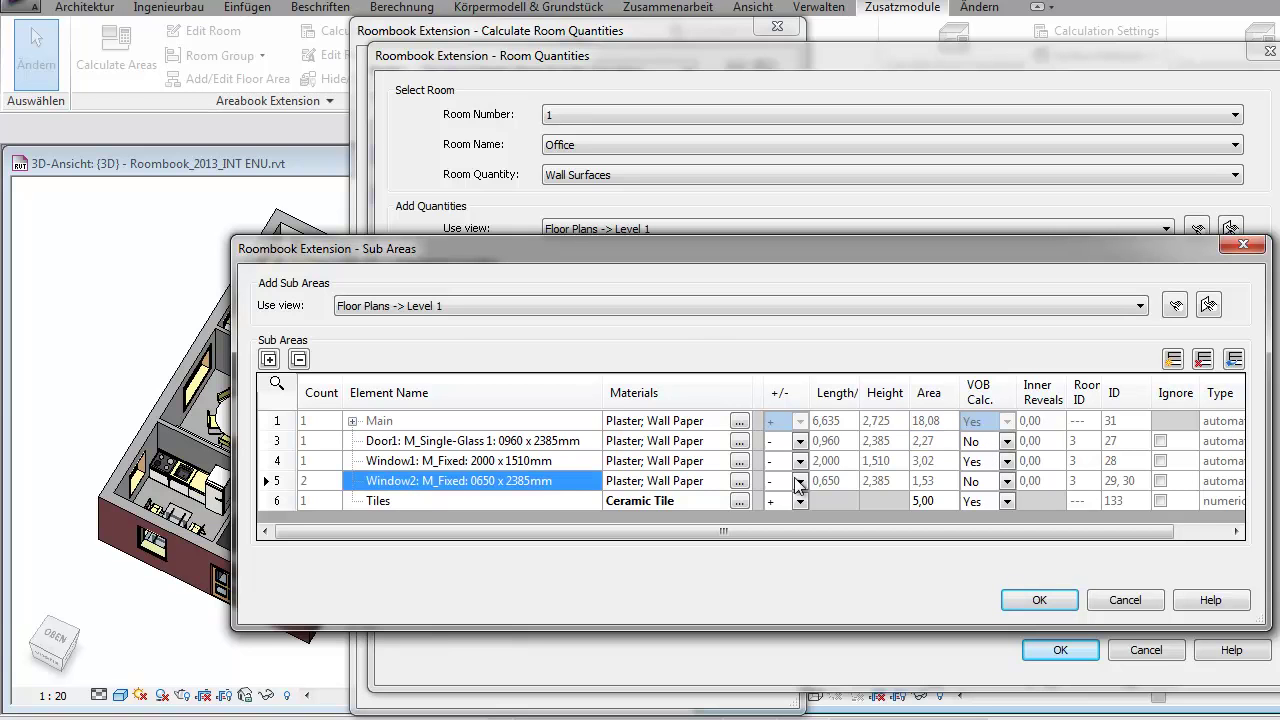
{"action": "left_click", "coordinate": [930, 485]}
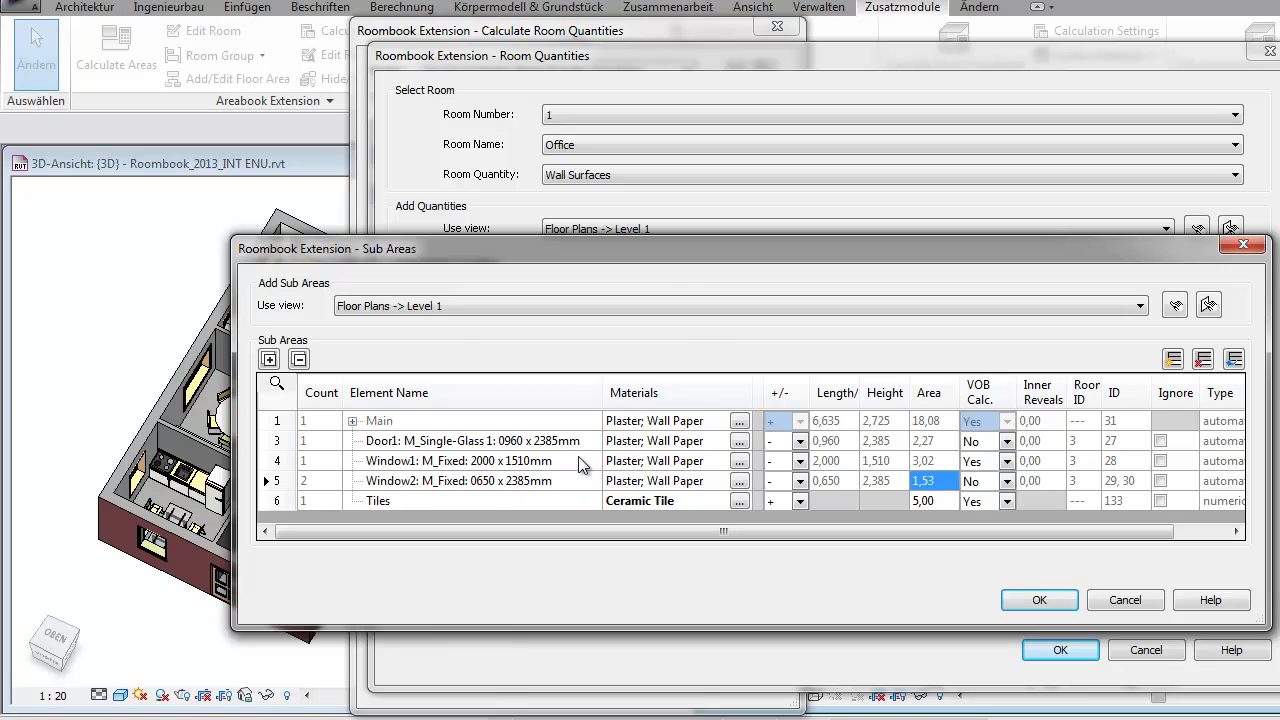
Set Window1's VOB calculation to No
{"action": "left_click", "coordinate": [514, 461]}
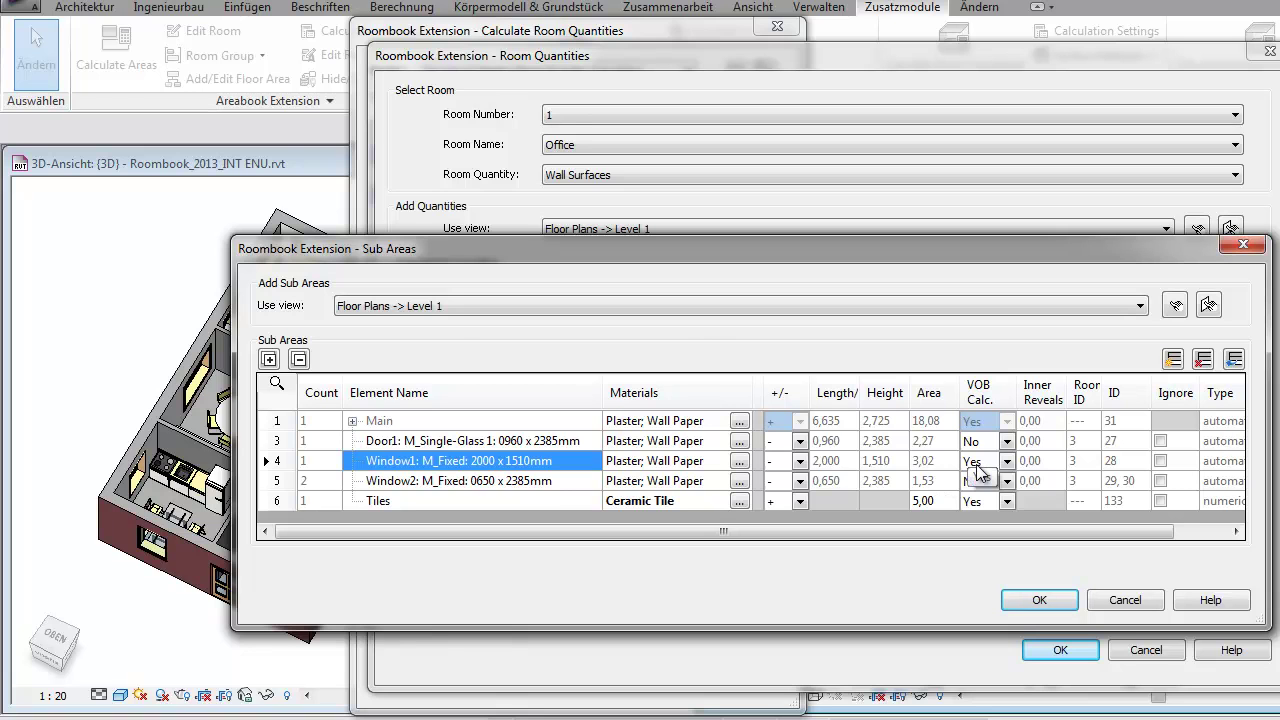
{"action": "left_click", "coordinate": [1007, 464]}
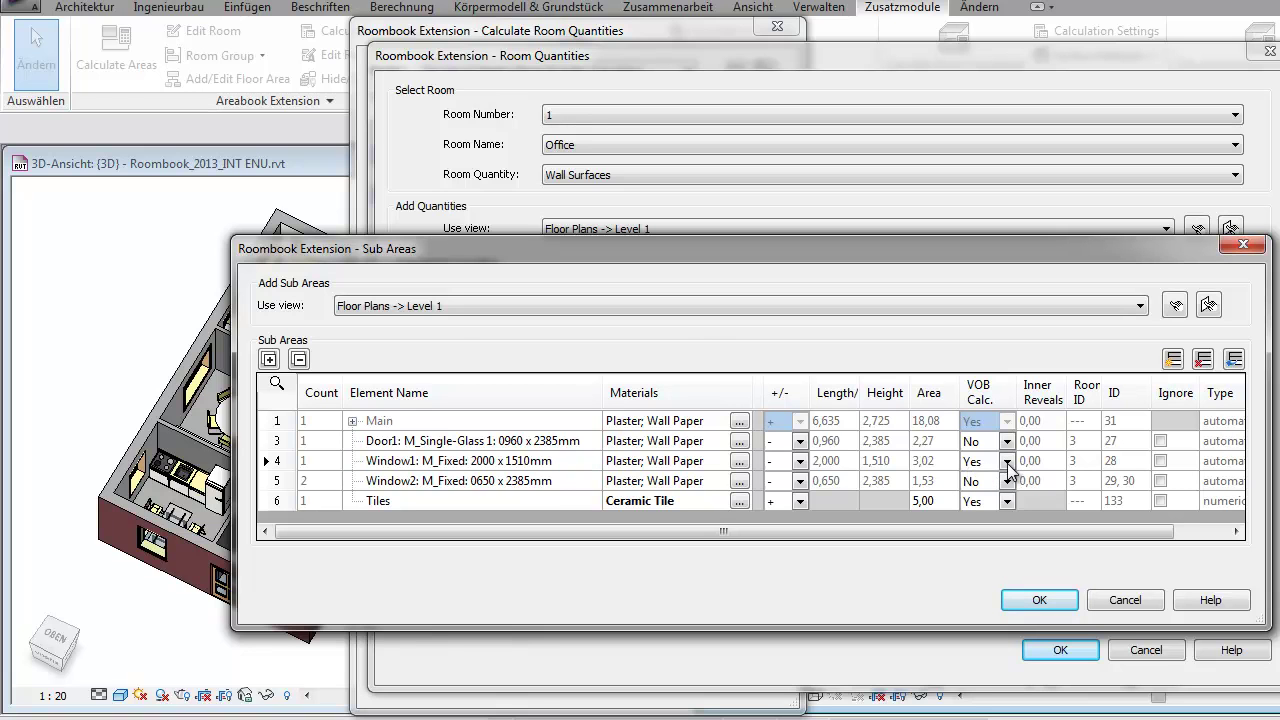
{"action": "left_click", "coordinate": [1007, 465]}
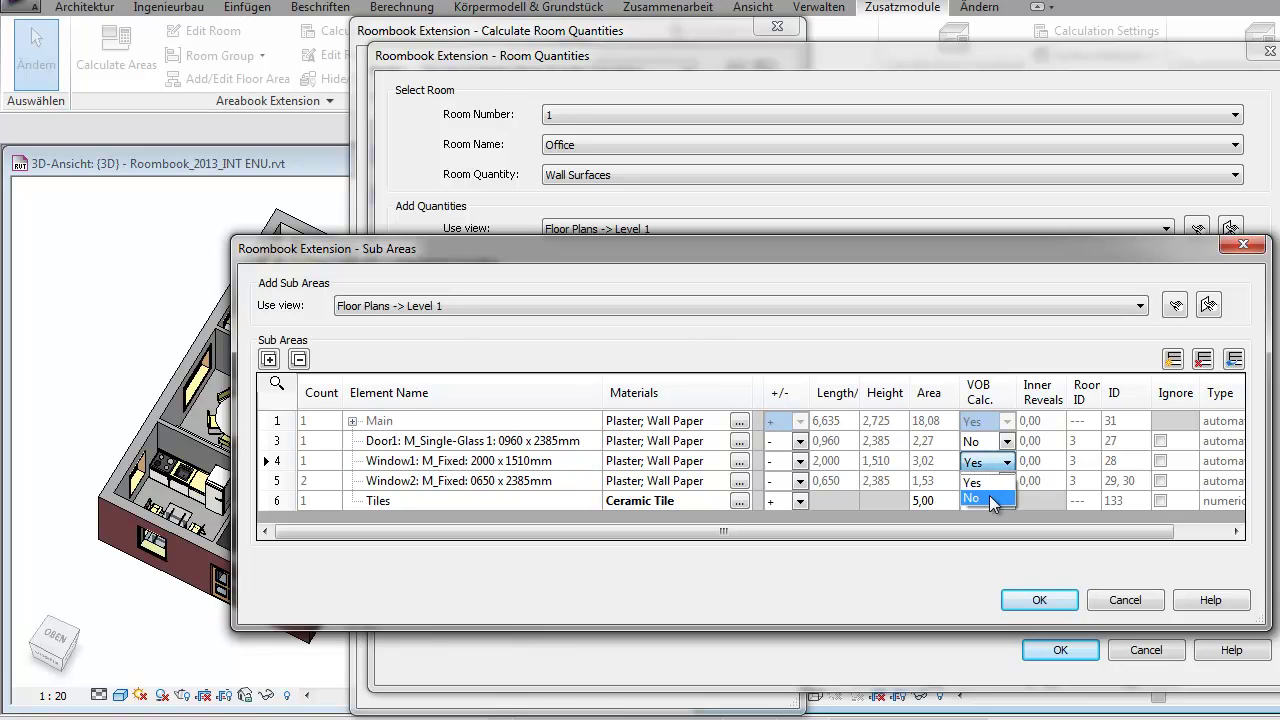
{"action": "left_click", "coordinate": [993, 501]}
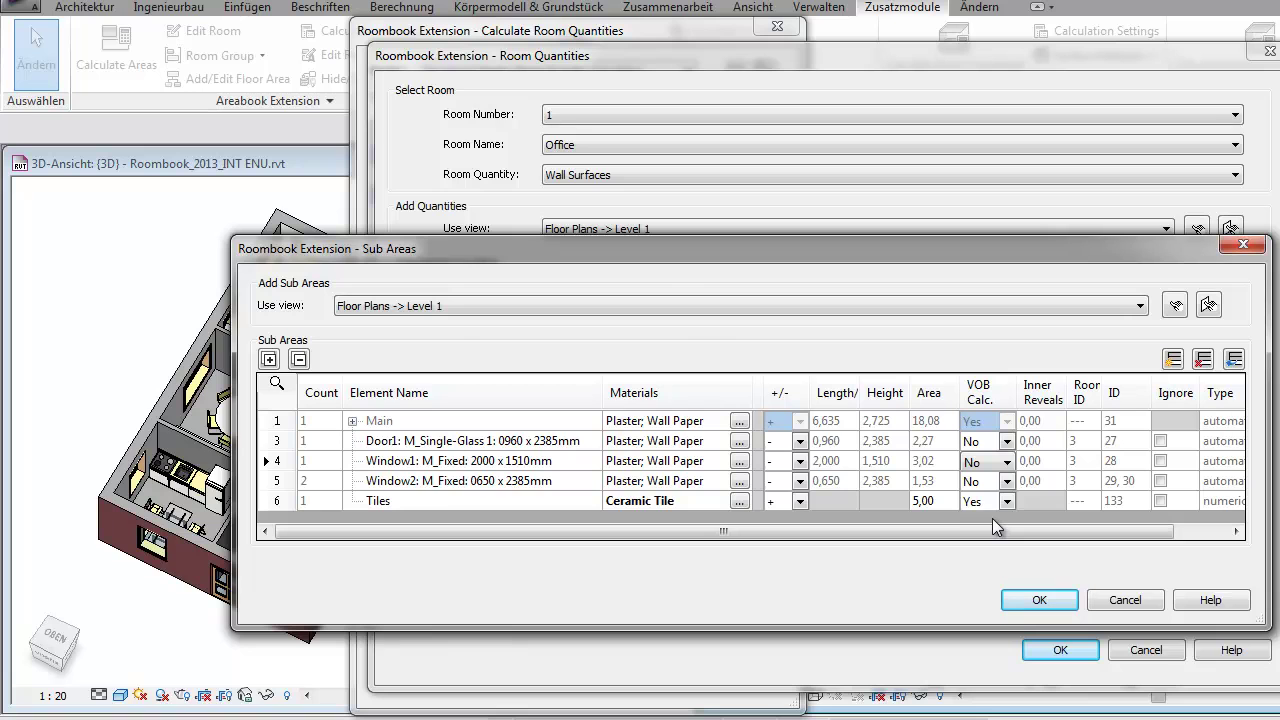
{"action": "left_click", "coordinate": [1007, 462]}
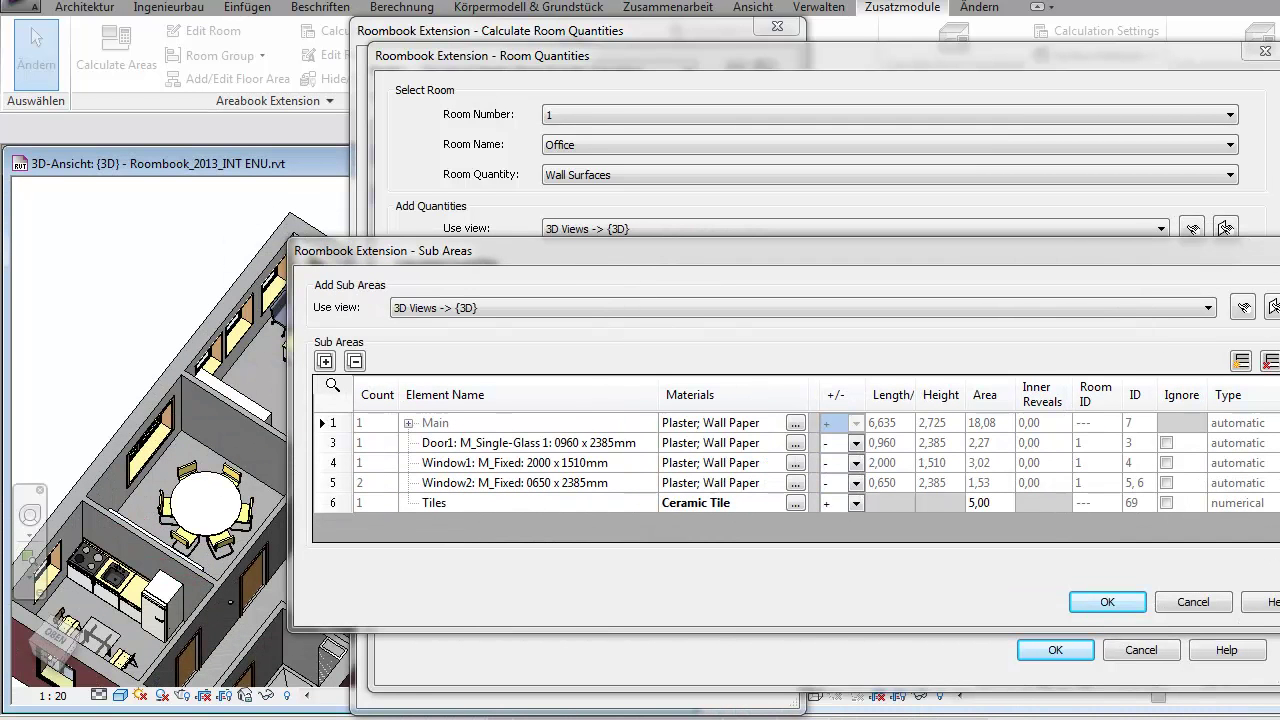
Accept the wall sub areas and open the sub areas of the Office's Parquet Floor Face1
{"action": "left_click", "coordinate": [1110, 600]}
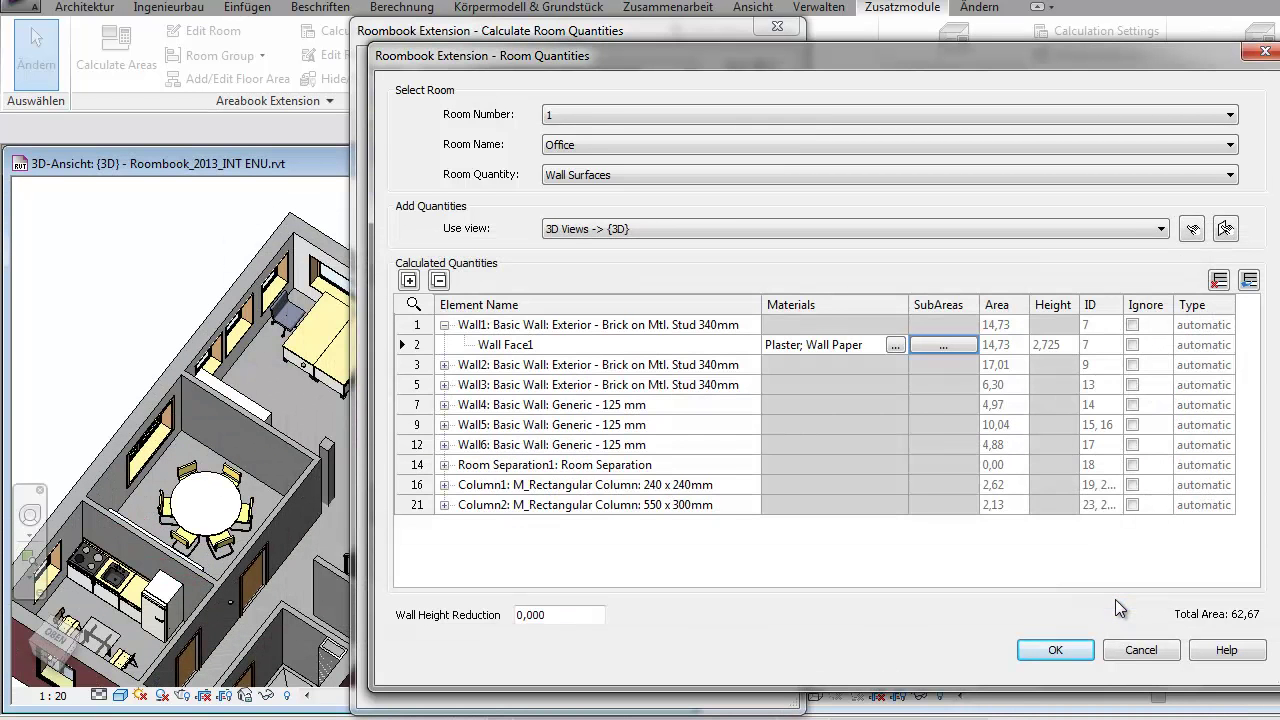
{"action": "left_click", "coordinate": [588, 178]}
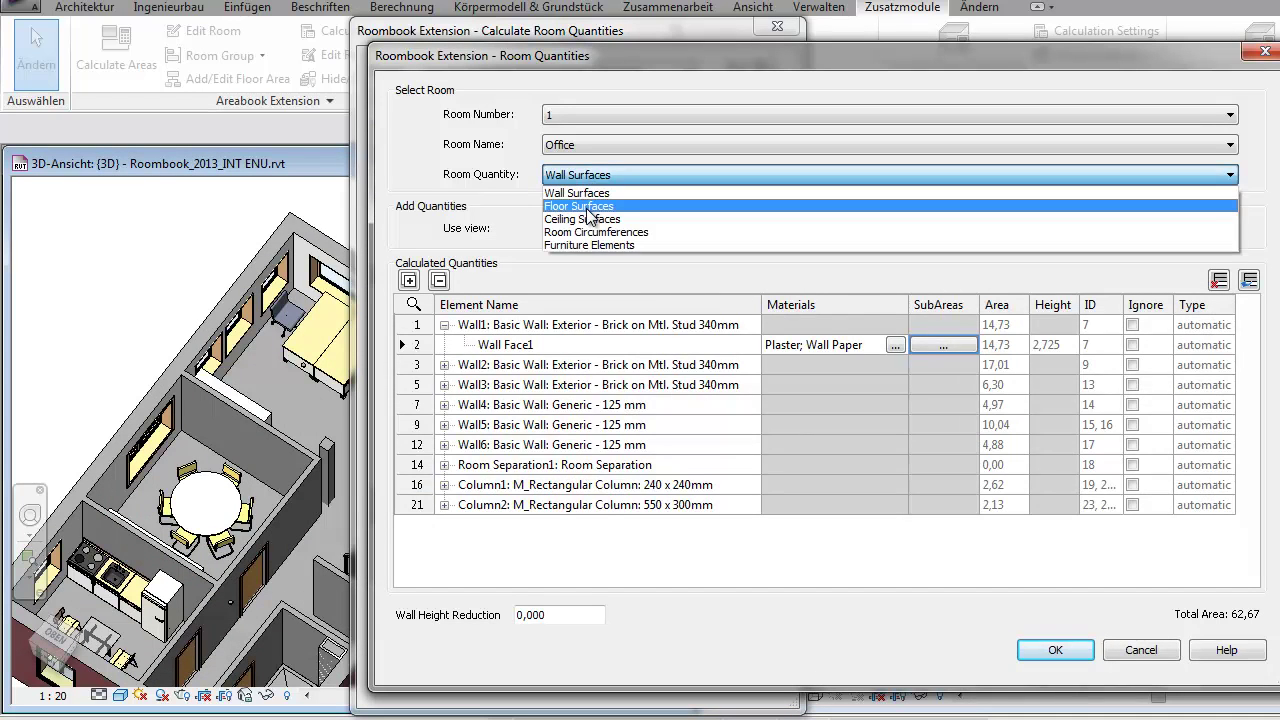
{"action": "left_click", "coordinate": [587, 202]}
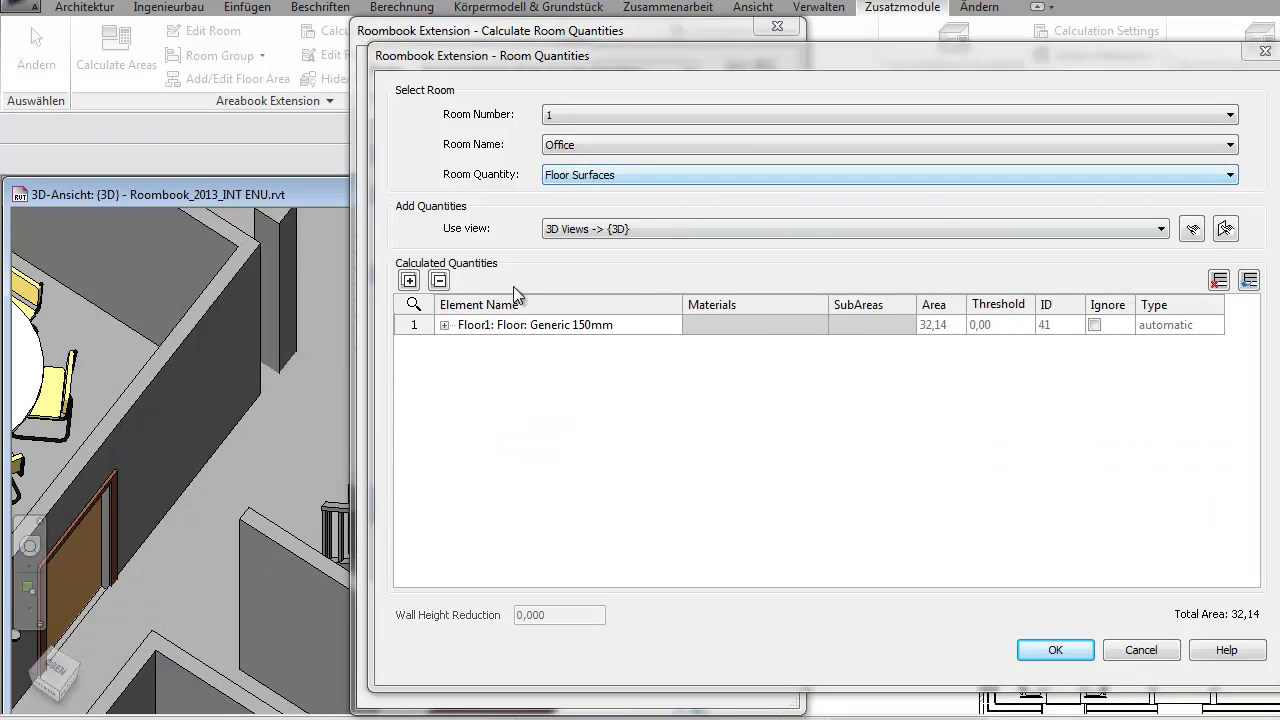
{"action": "left_click", "coordinate": [444, 325]}
{"action": "left_click", "coordinate": [727, 345]}
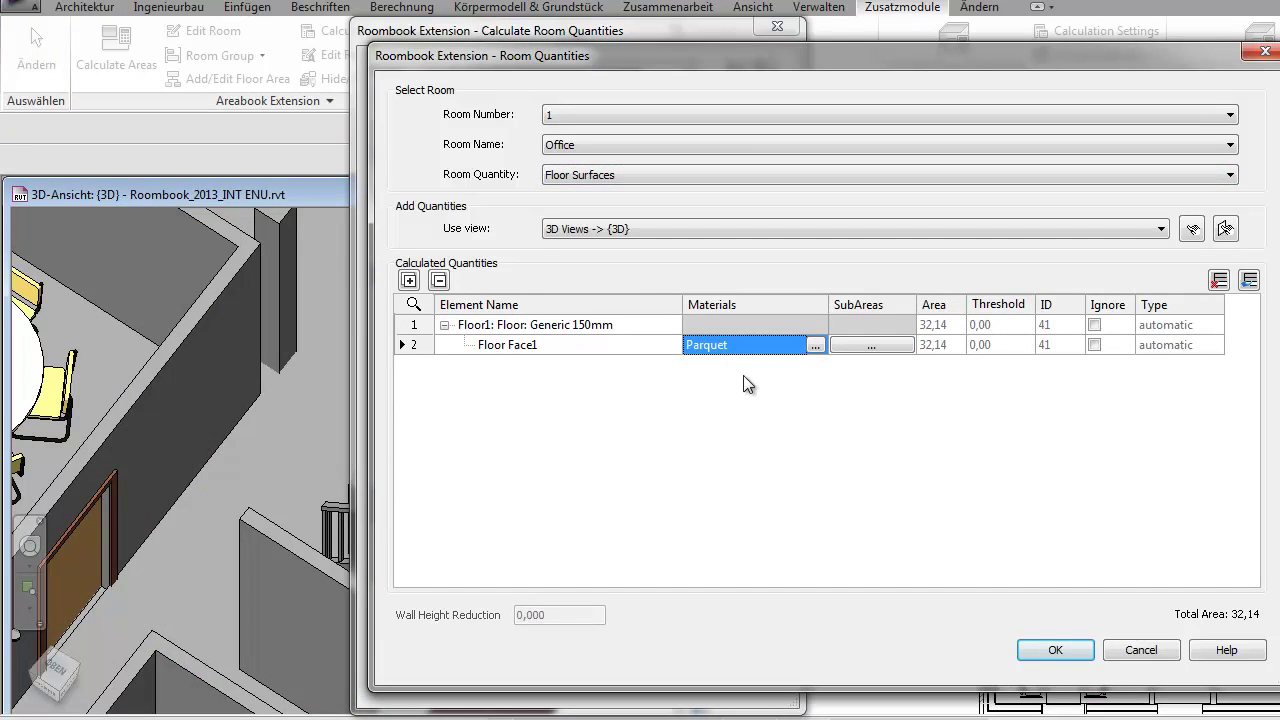
{"action": "left_click", "coordinate": [878, 346]}
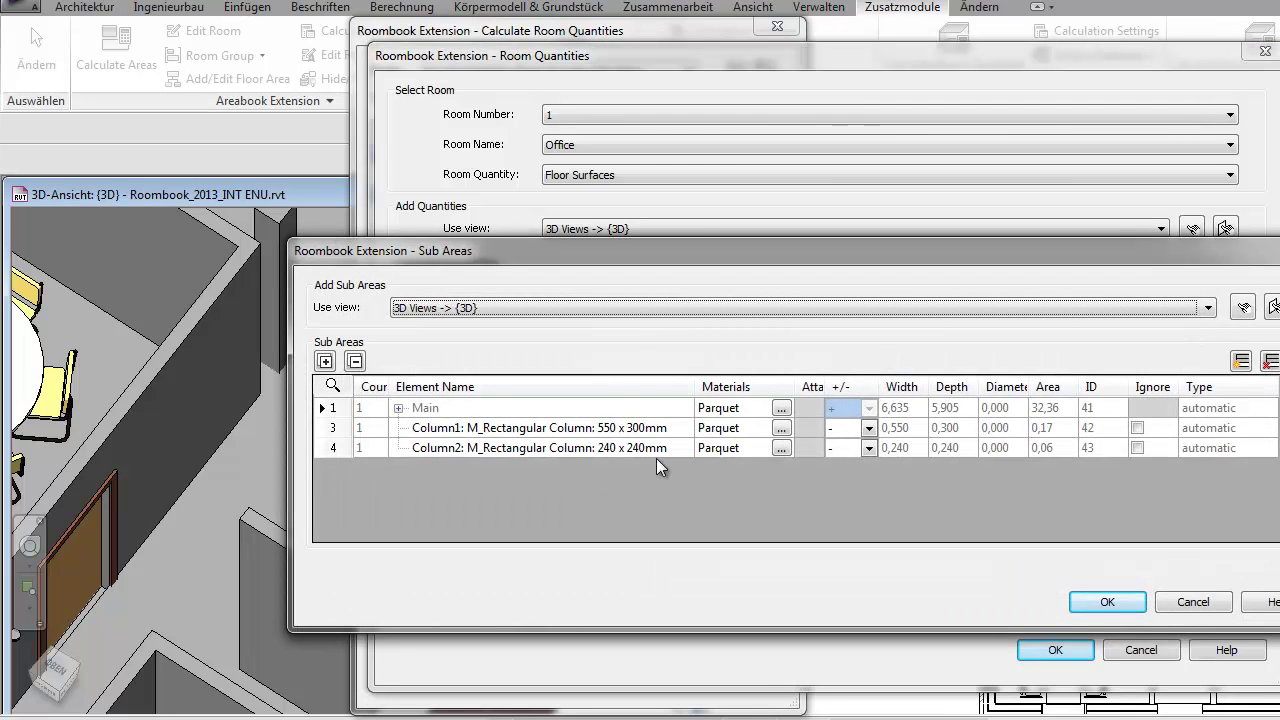
Deduct Column1 (0,17) and Column2 (0,06) from the Parquet floor main area
{"action": "left_click", "coordinate": [336, 409]}
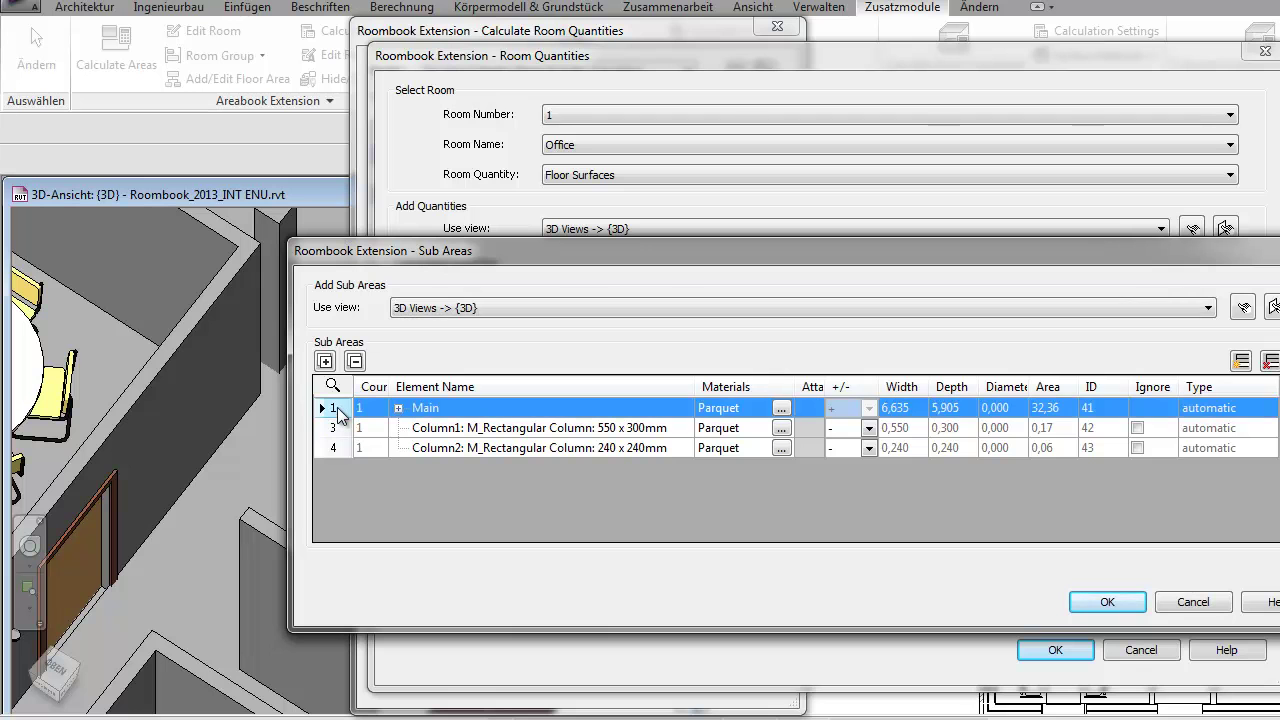
{"action": "left_click_drag", "start_coordinate": [333, 428], "coordinate": [328, 448]}
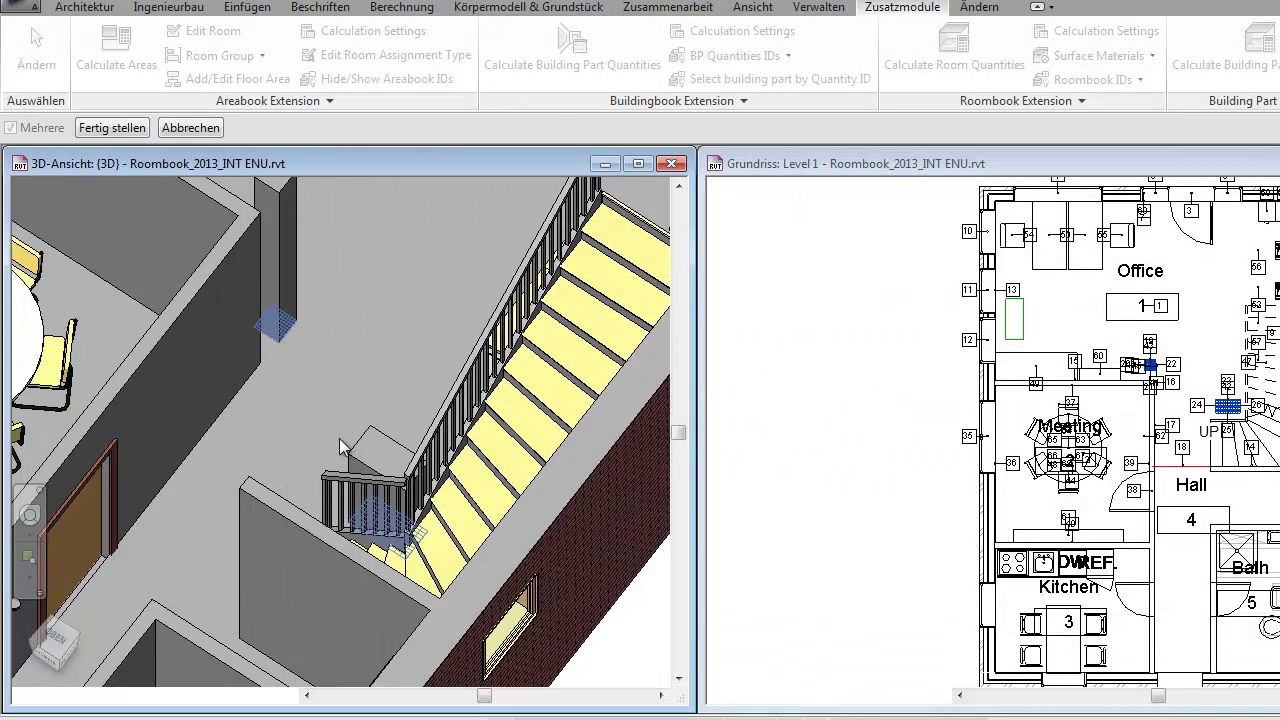
{"action": "left_click", "coordinate": [376, 517]}
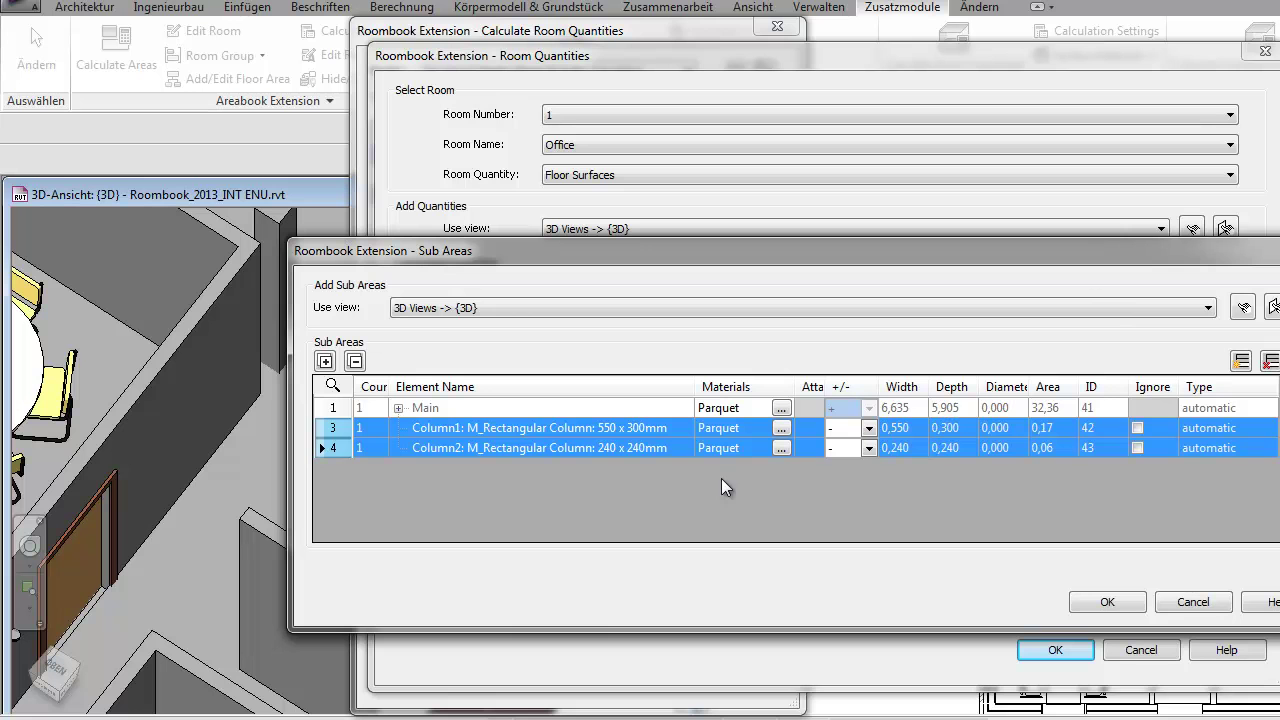
{"action": "left_click", "coordinate": [943, 521]}
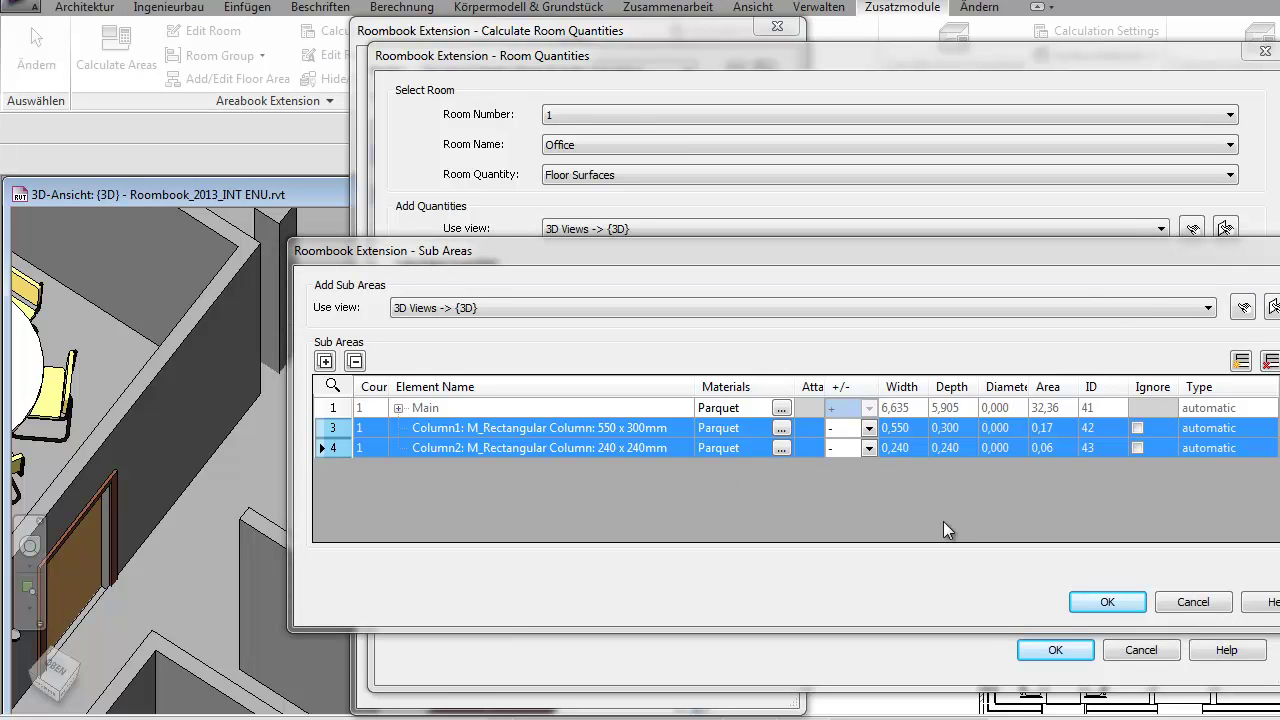
Accept the floor sub areas and open the sub areas of the Office's Ceiling Face1
{"action": "left_click", "coordinate": [1124, 604]}
{"action": "left_click", "coordinate": [604, 176]}
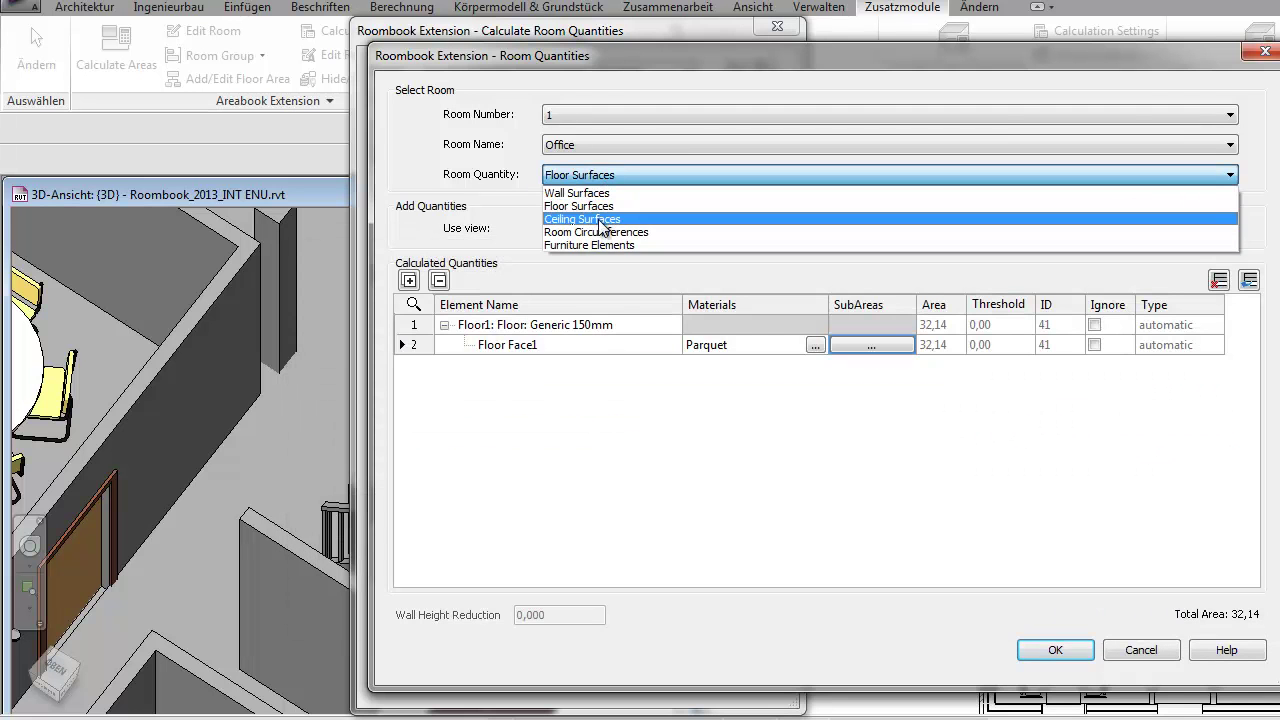
{"action": "left_click", "coordinate": [601, 221]}
{"action": "left_click", "coordinate": [408, 280]}
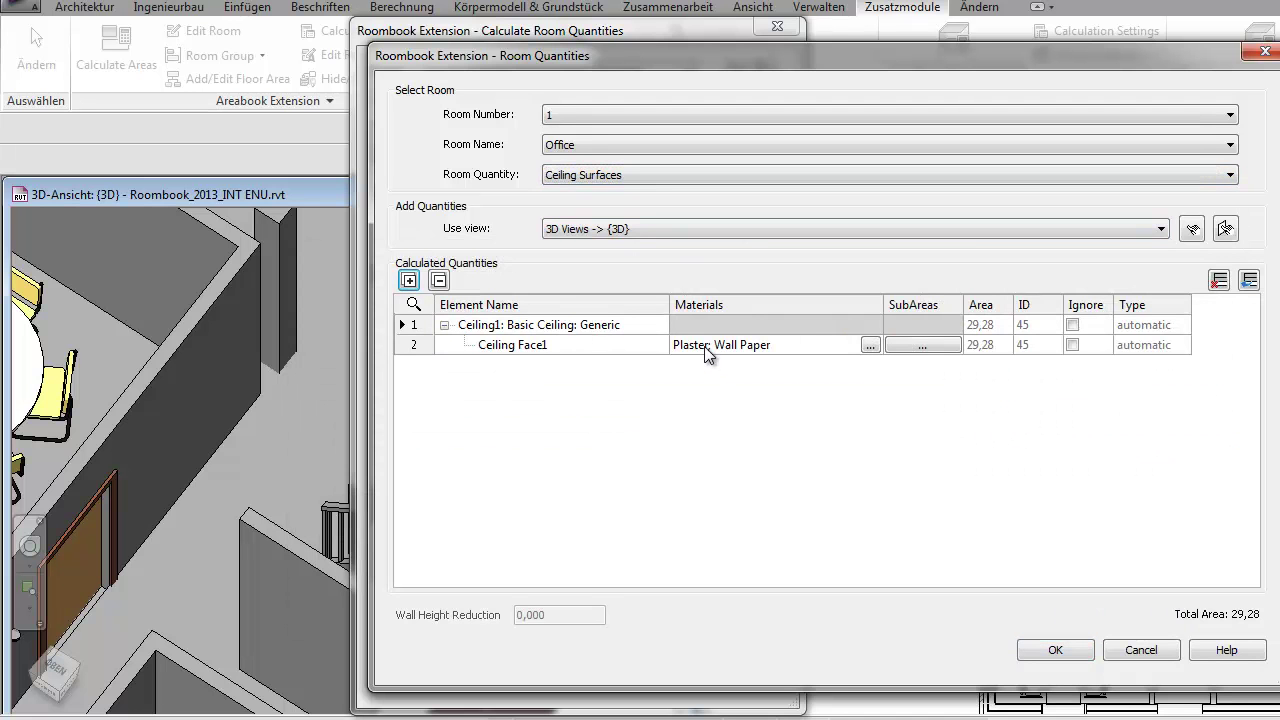
{"action": "left_click", "coordinate": [921, 345]}
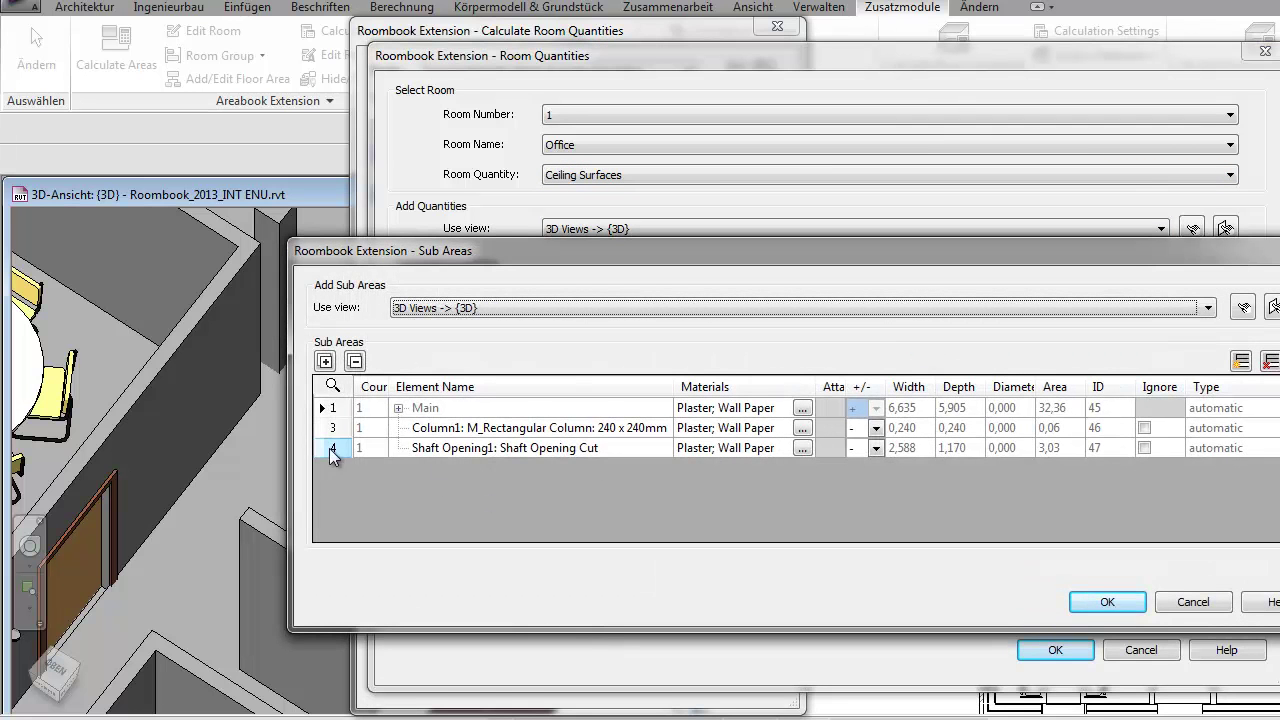
Deduct Column1 and Shaft Opening1, add a numerical user sub area, and confirm
{"action": "left_click", "coordinate": [329, 427]}
{"action": "left_click", "coordinate": [330, 447], "text": "shift"}
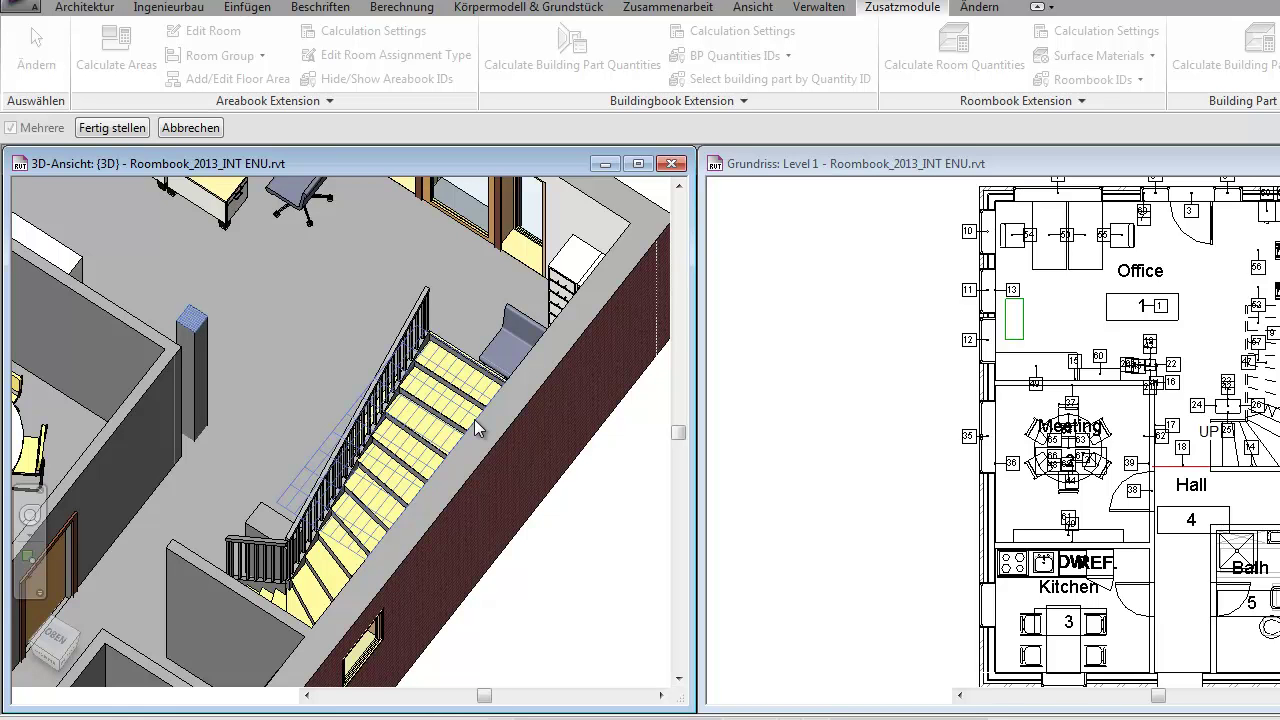
{"action": "left_click", "coordinate": [93, 128]}
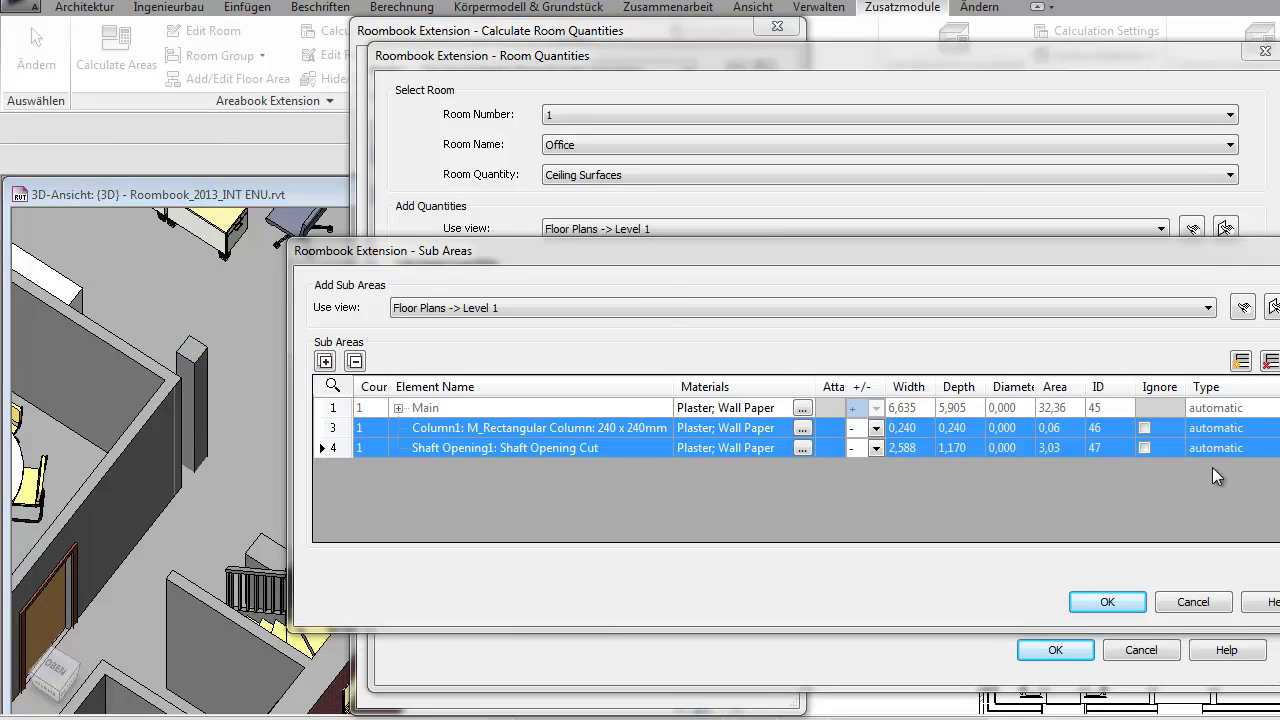
{"action": "left_click", "coordinate": [1241, 362]}
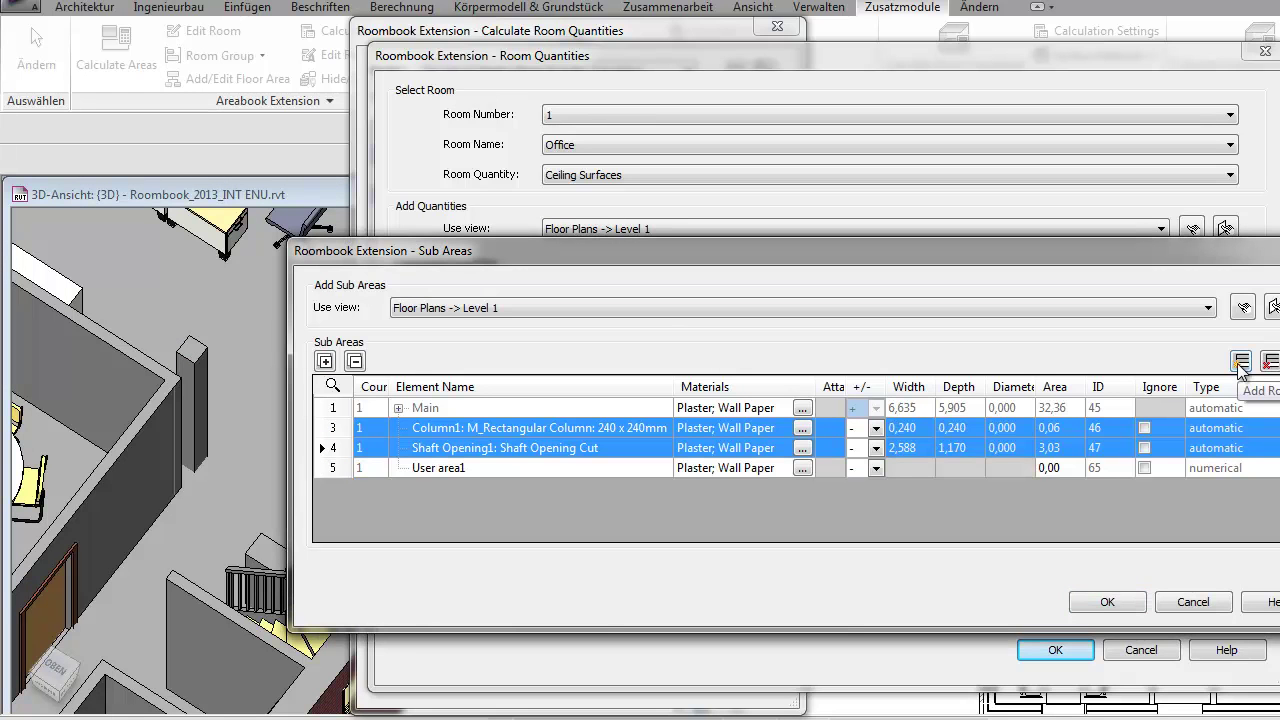
{"action": "left_click", "coordinate": [1107, 602]}
Switch to the Office's room circumferences and select the Skirting Parquet and two Cable entries
{"action": "left_click", "coordinate": [678, 176]}
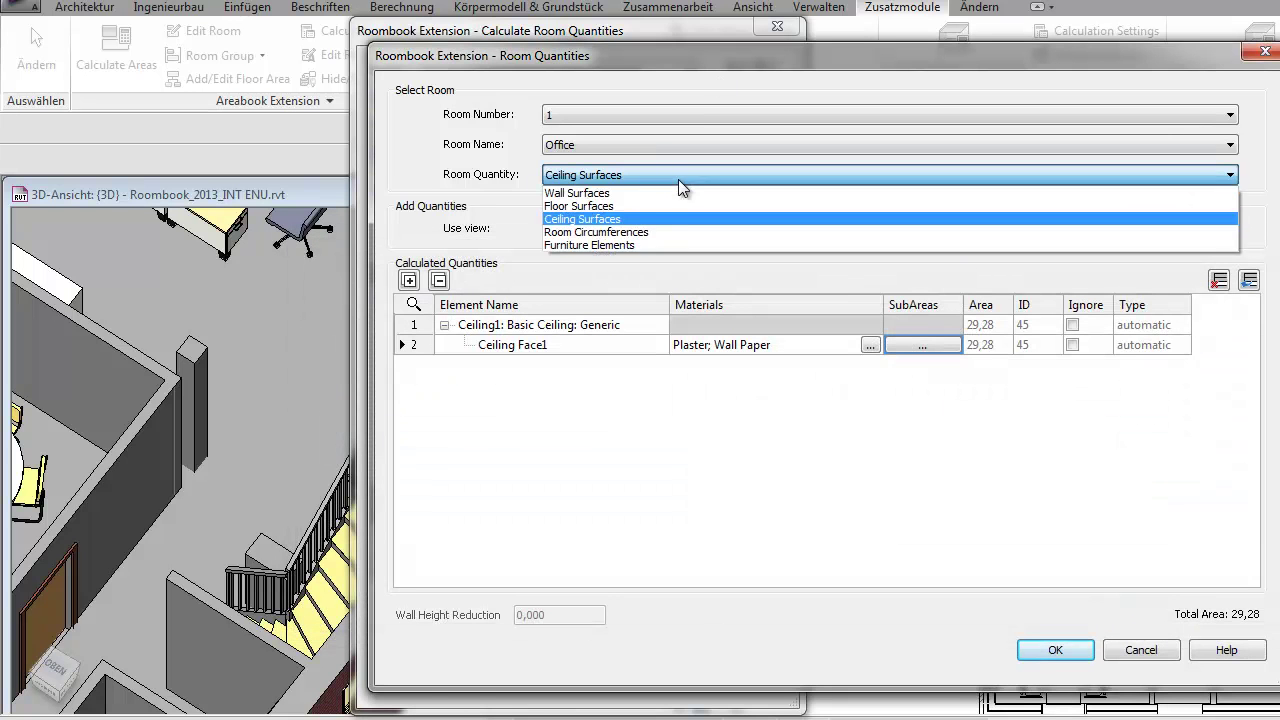
{"action": "left_click", "coordinate": [670, 232]}
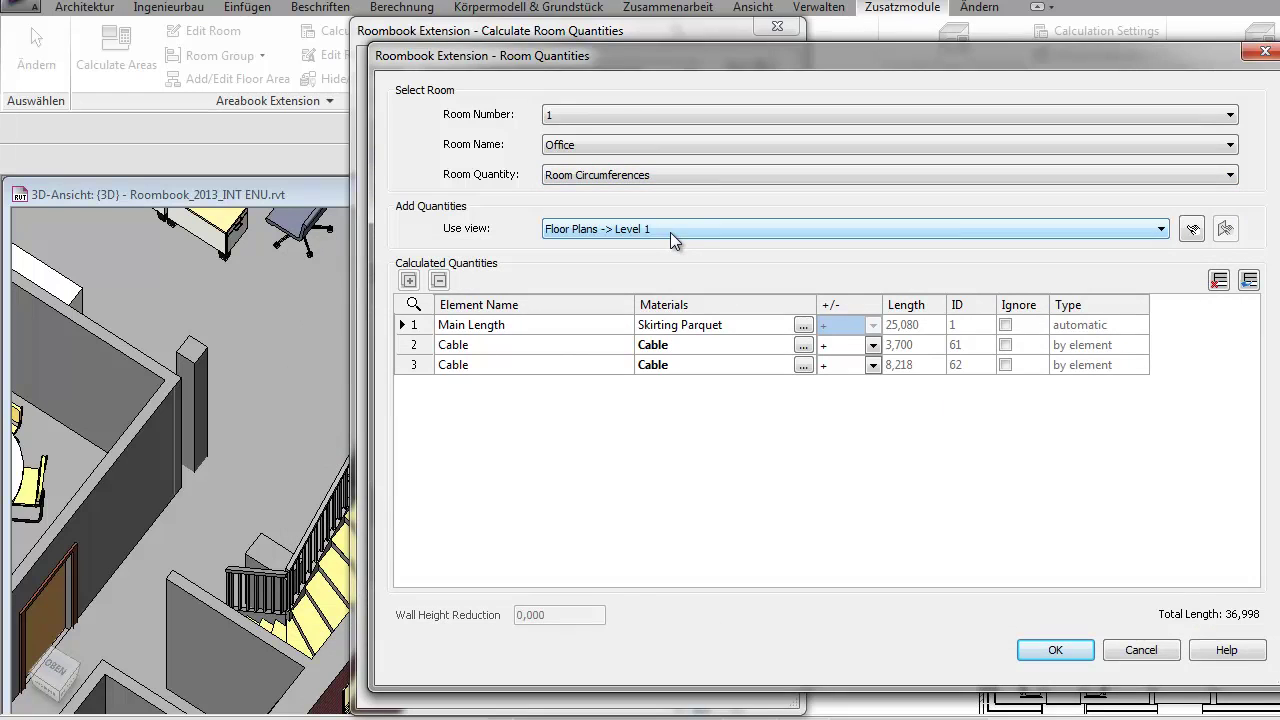
{"action": "left_click", "coordinate": [687, 328]}
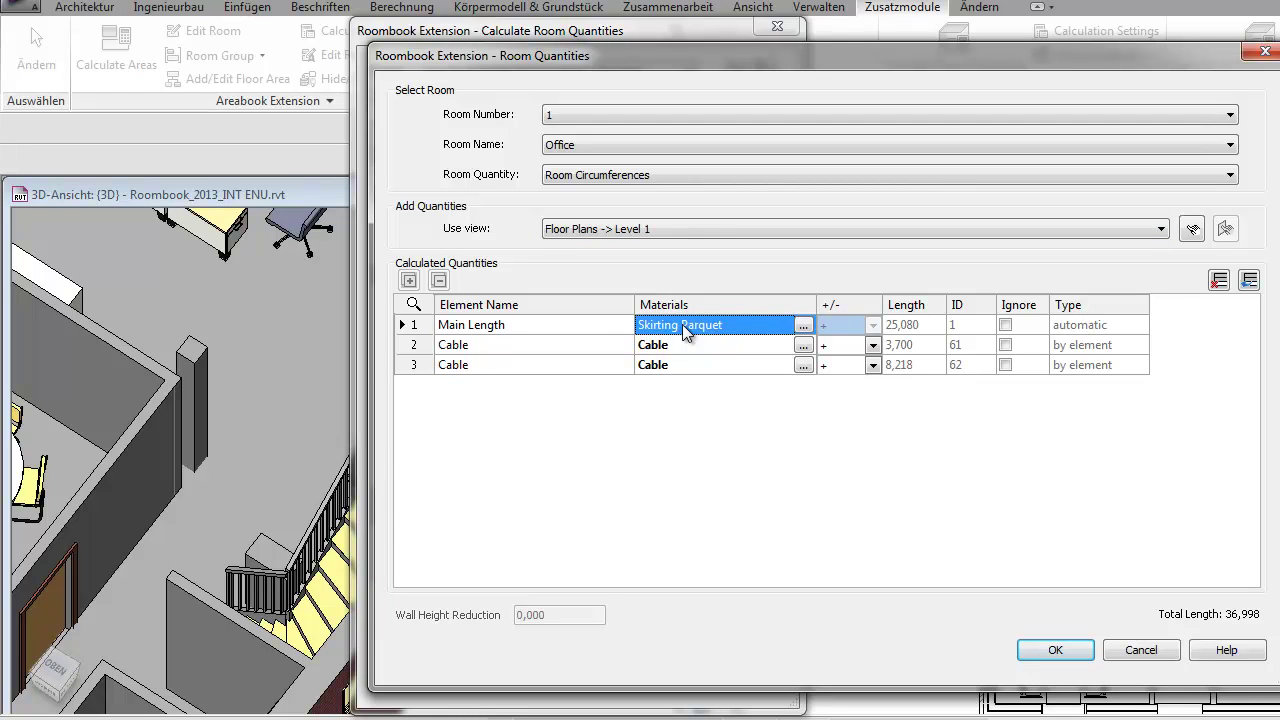
{"action": "left_click", "coordinate": [413, 345]}
{"action": "left_click", "coordinate": [408, 365], "text": "shift"}
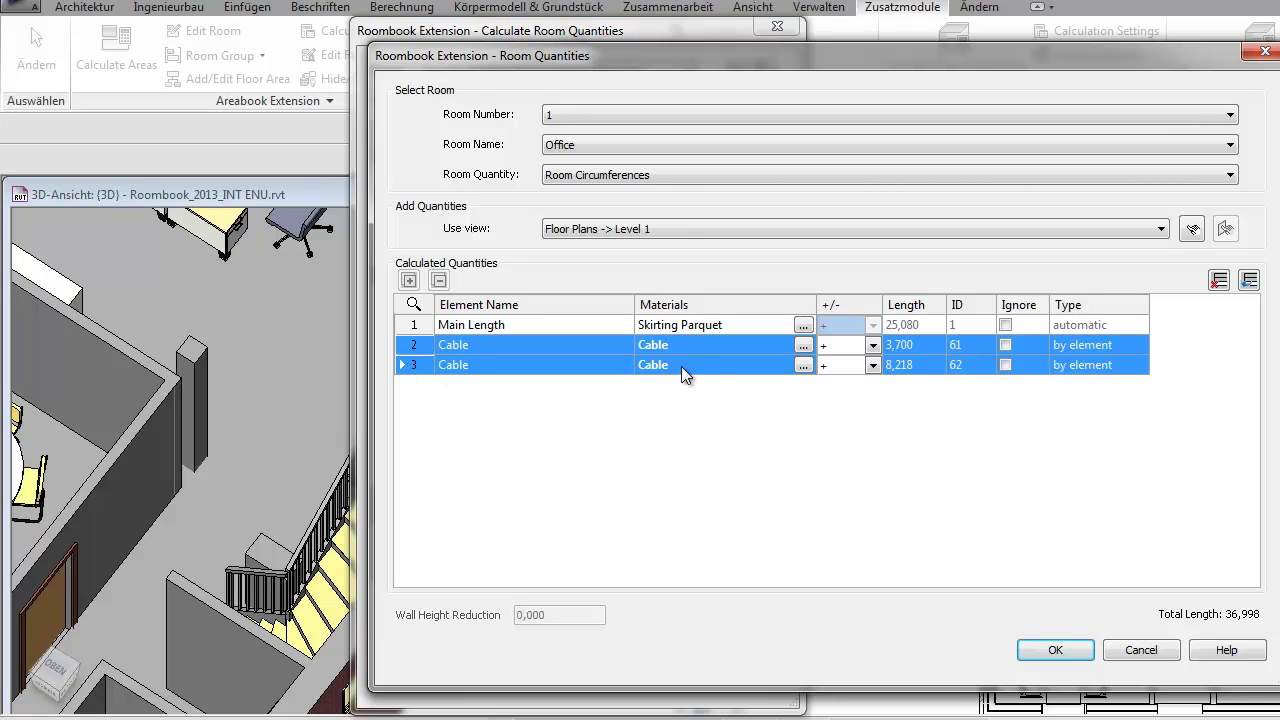
{"action": "left_click", "coordinate": [645, 177]}
Show all seven Office furniture elements in the model views, then close the quantity list
{"action": "left_click", "coordinate": [622, 245]}
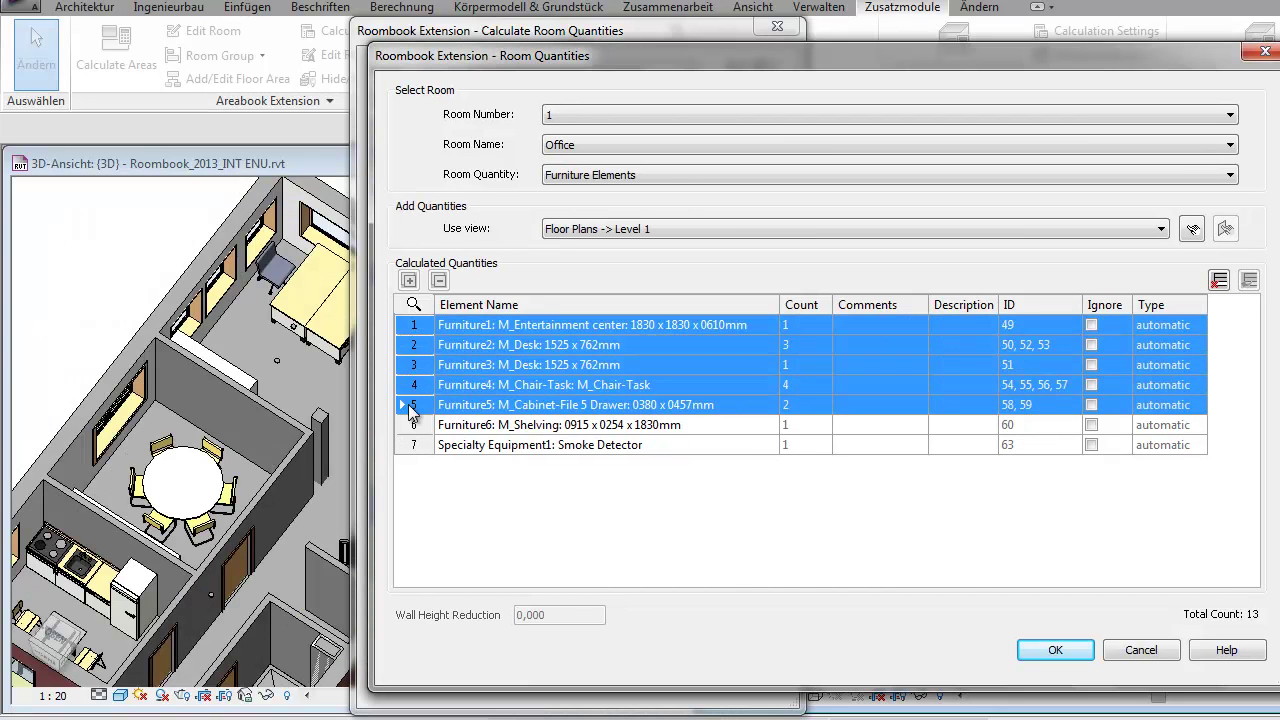
{"action": "left_click_drag", "start_coordinate": [413, 426], "coordinate": [414, 451]}
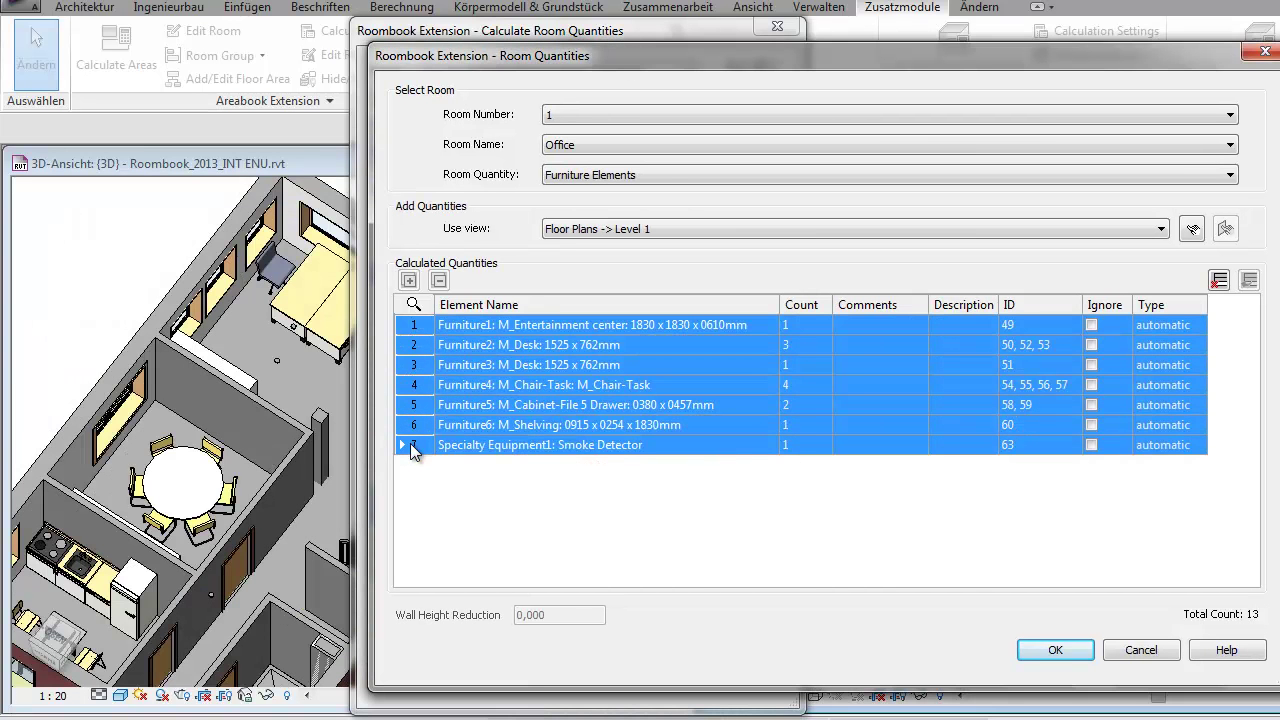
{"action": "left_click", "coordinate": [413, 304]}
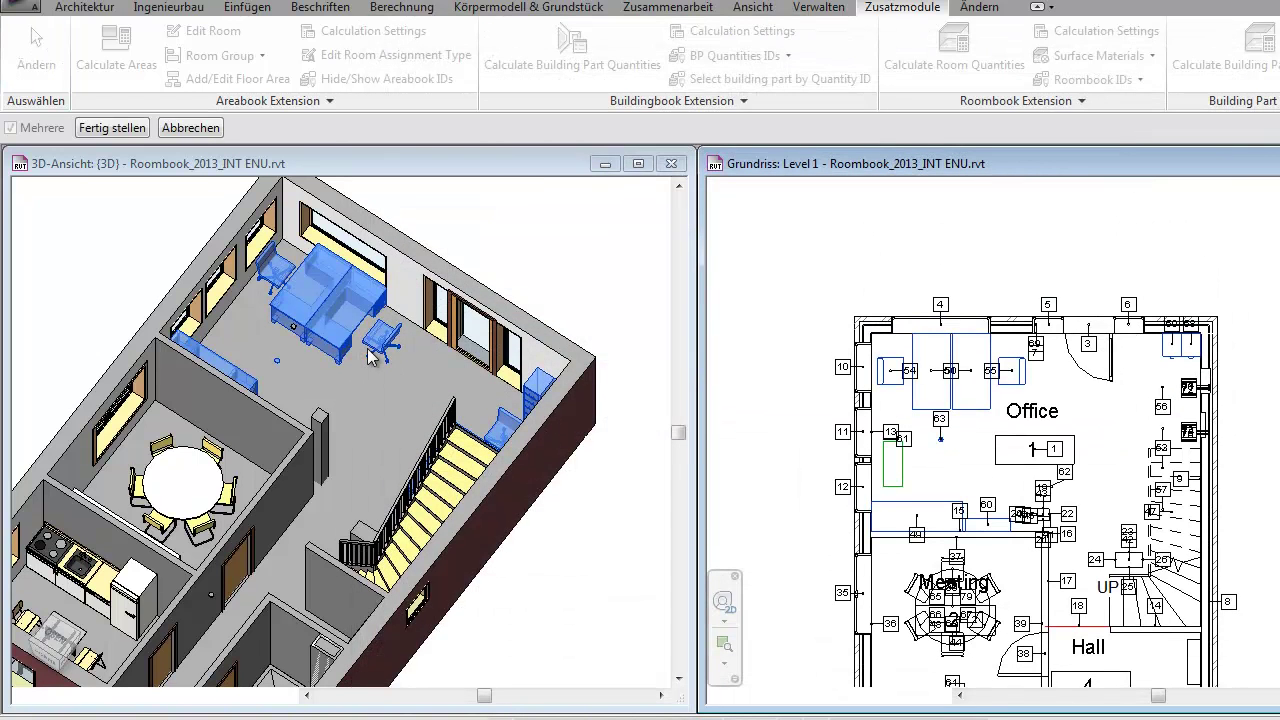
{"action": "key", "text": "Escape"}
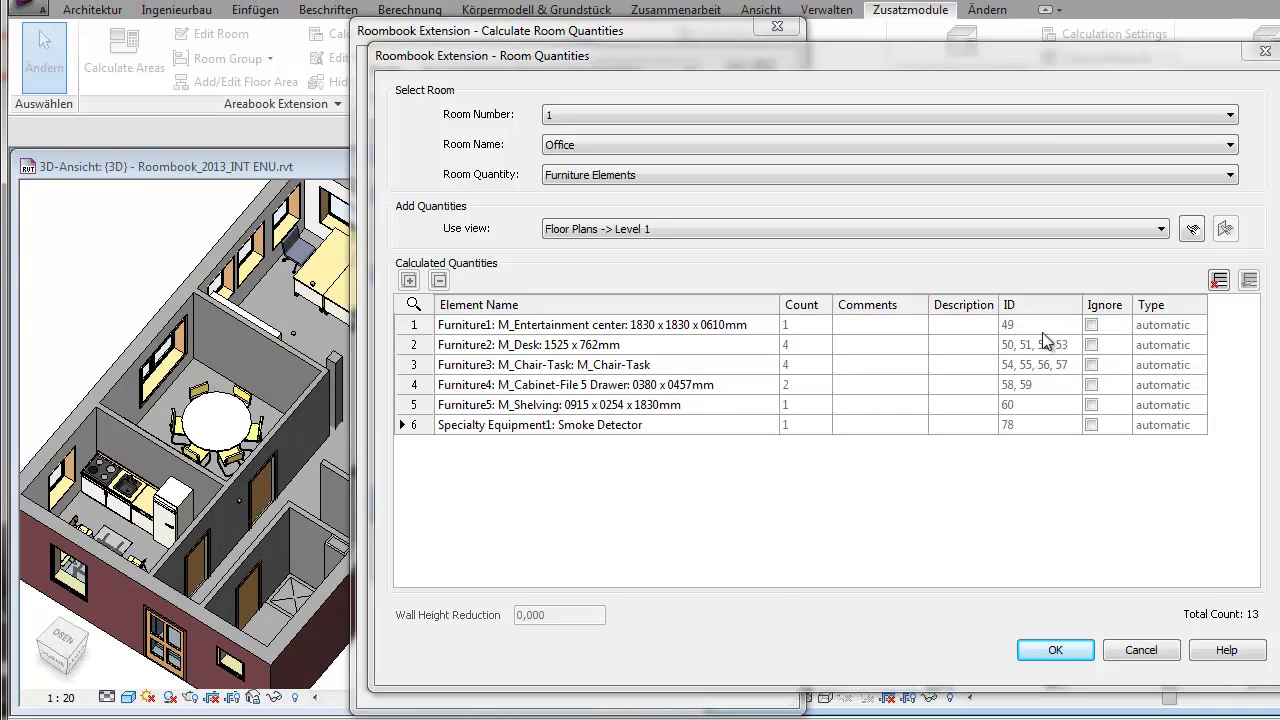
{"action": "left_click_drag", "start_coordinate": [1042, 328], "coordinate": [1036, 426]}
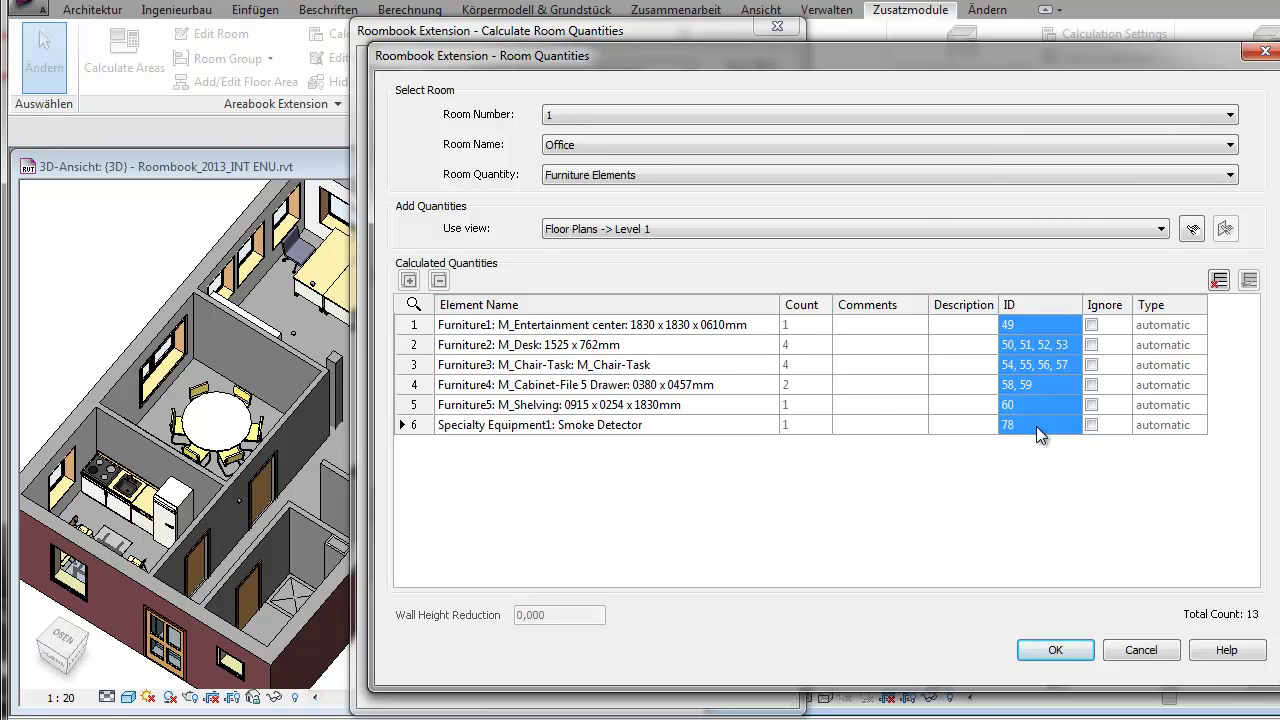
{"action": "left_click", "coordinate": [1055, 650]}
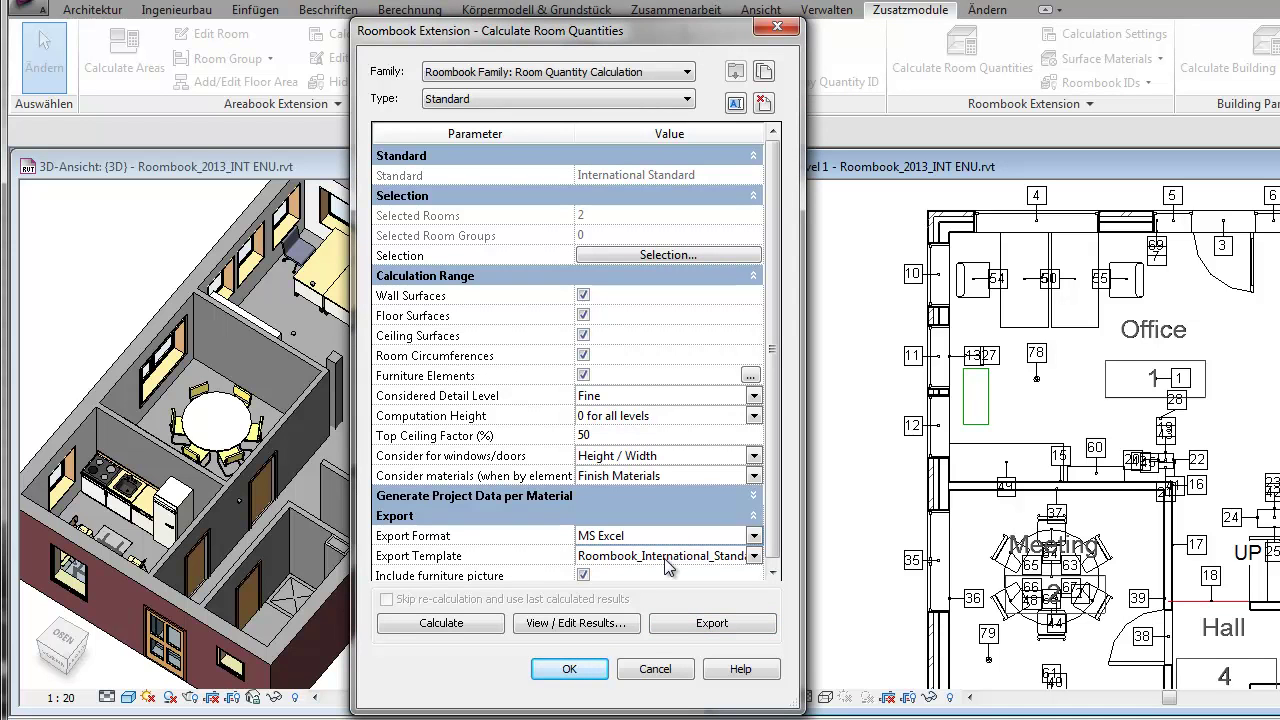
Export the room quantities to Excel with the Roombook_International_Standard template
{"action": "left_click", "coordinate": [724, 626]}
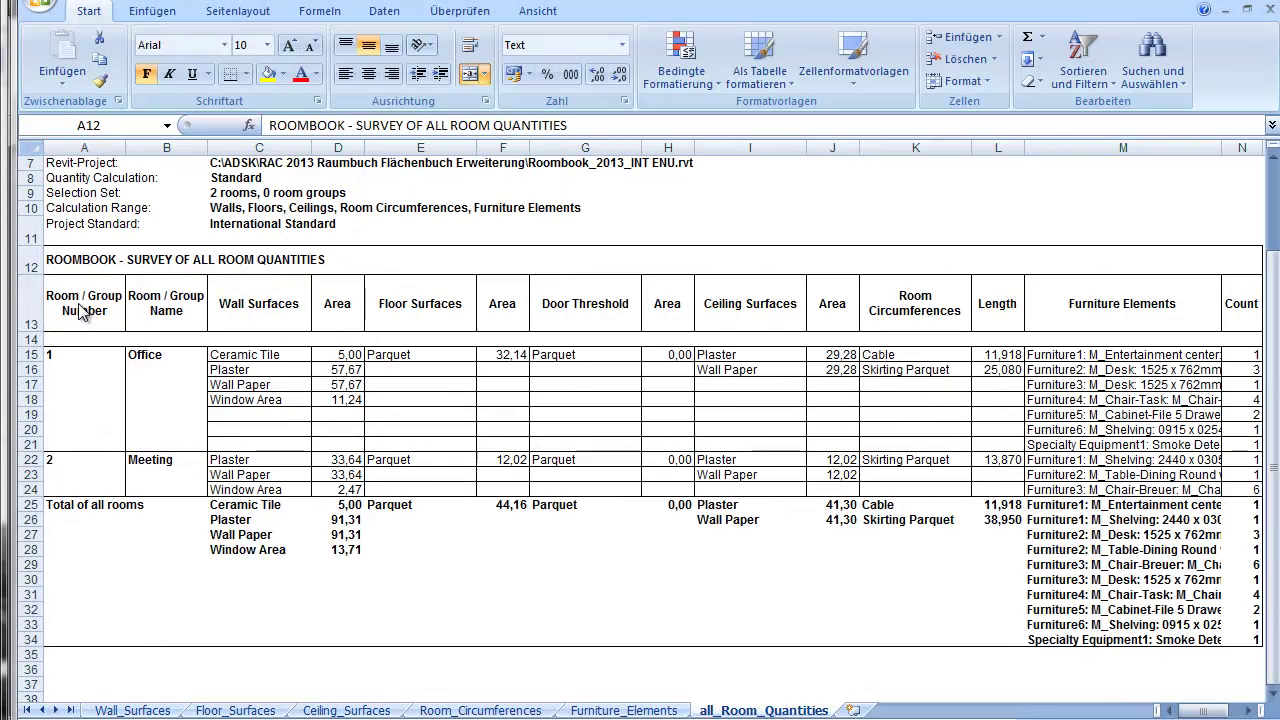
Highlight the survey title row 12, heading row 13, Office rows 15–21 and the all-rooms total rows
{"action": "left_click", "coordinate": [28, 259]}
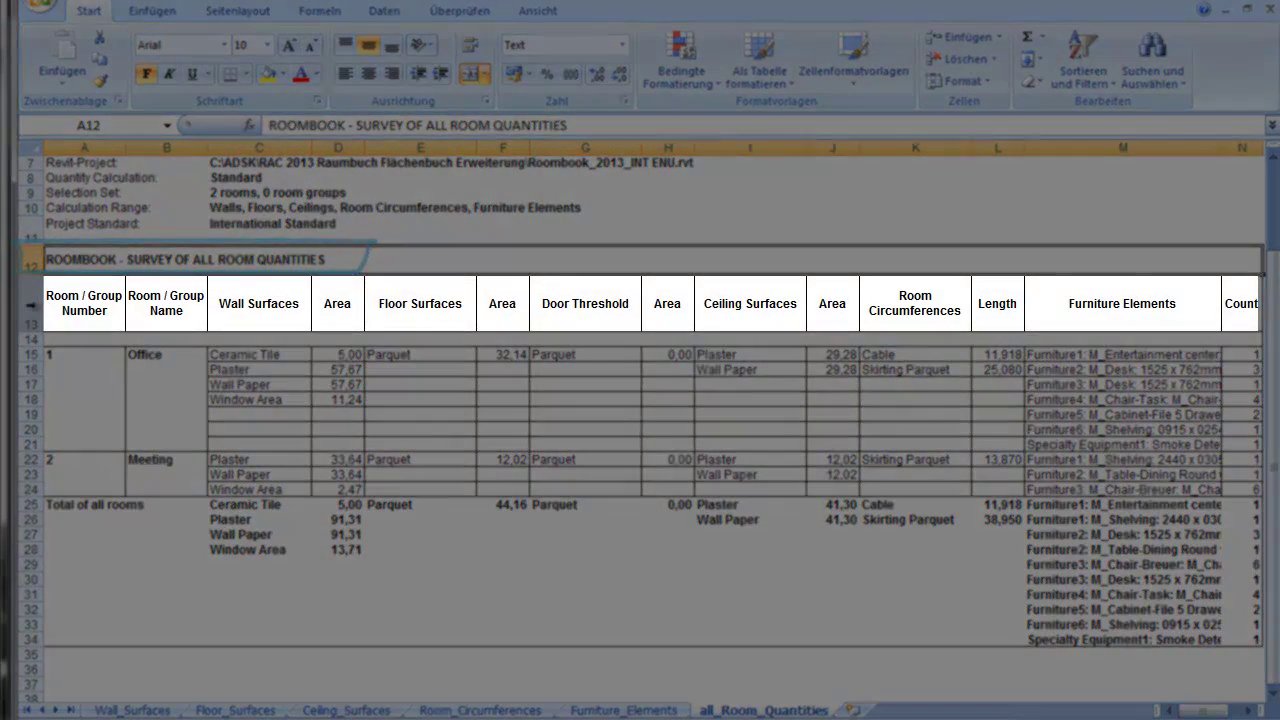
{"action": "left_click", "coordinate": [28, 304]}
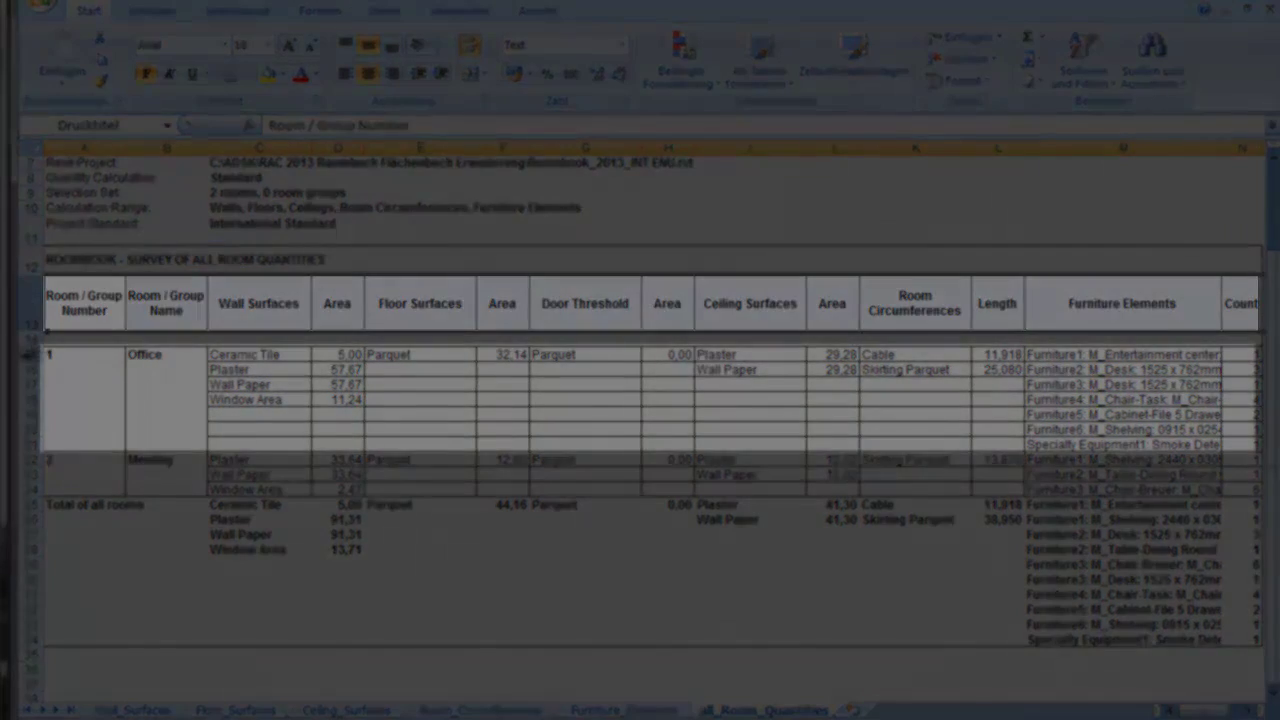
{"action": "left_click_drag", "start_coordinate": [28, 354], "coordinate": [28, 445]}
{"action": "left_click_drag", "start_coordinate": [28, 504], "coordinate": [42, 620]}
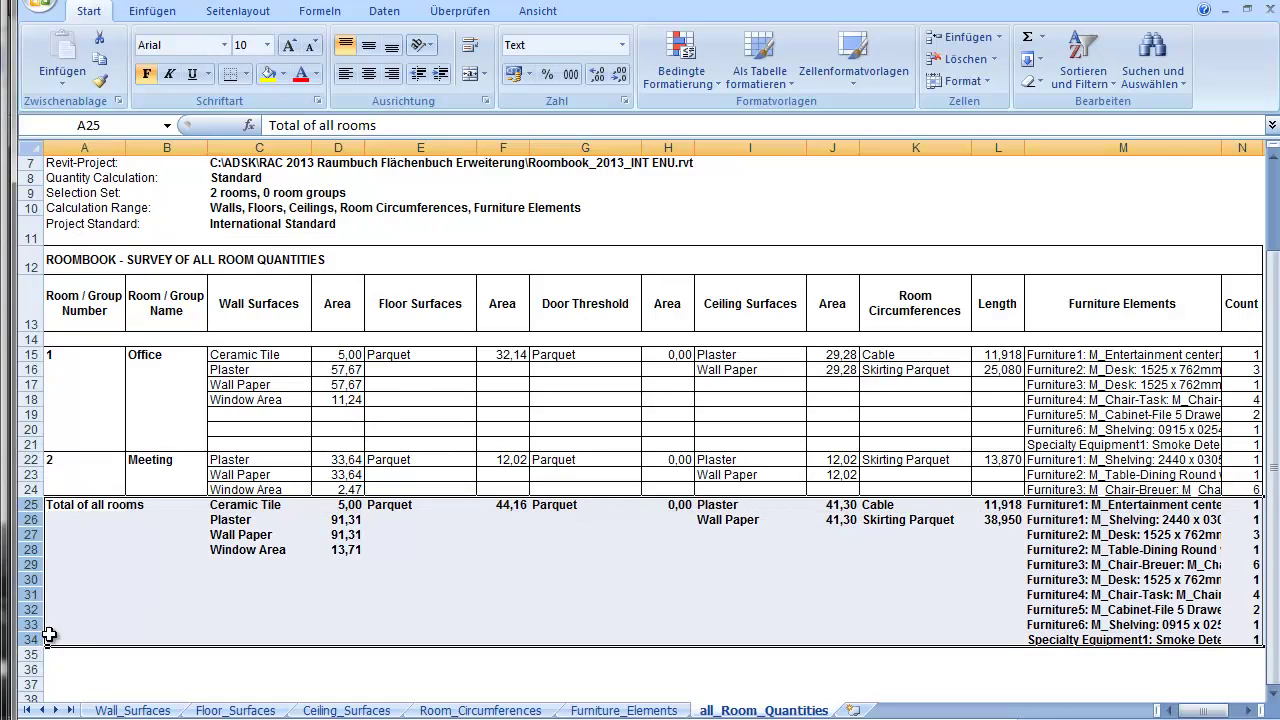
{"action": "key", "text": "ctrl+Home"}
Mark the Office wall surfaces and the Office, Meeting and total Window Areas, then view Wall_Surfaces
{"action": "left_click_drag", "start_coordinate": [237, 301], "coordinate": [340, 400]}
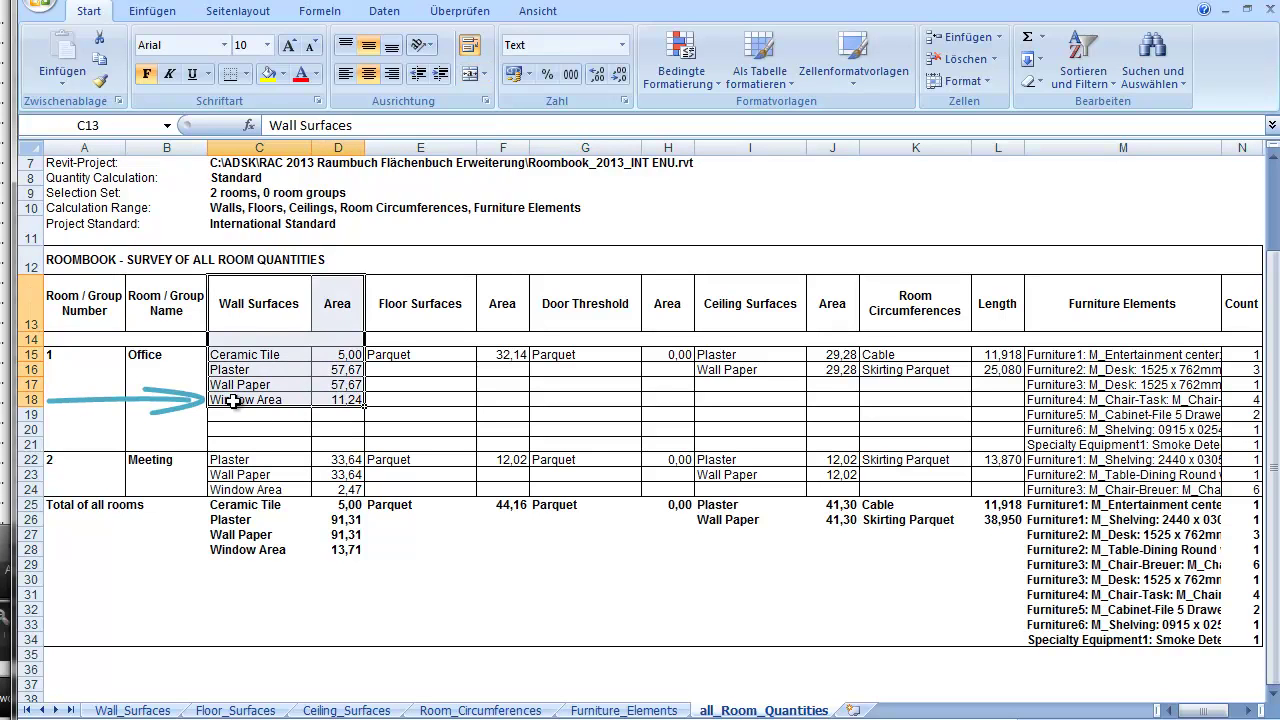
{"action": "left_click_drag", "start_coordinate": [232, 401], "coordinate": [345, 418]}
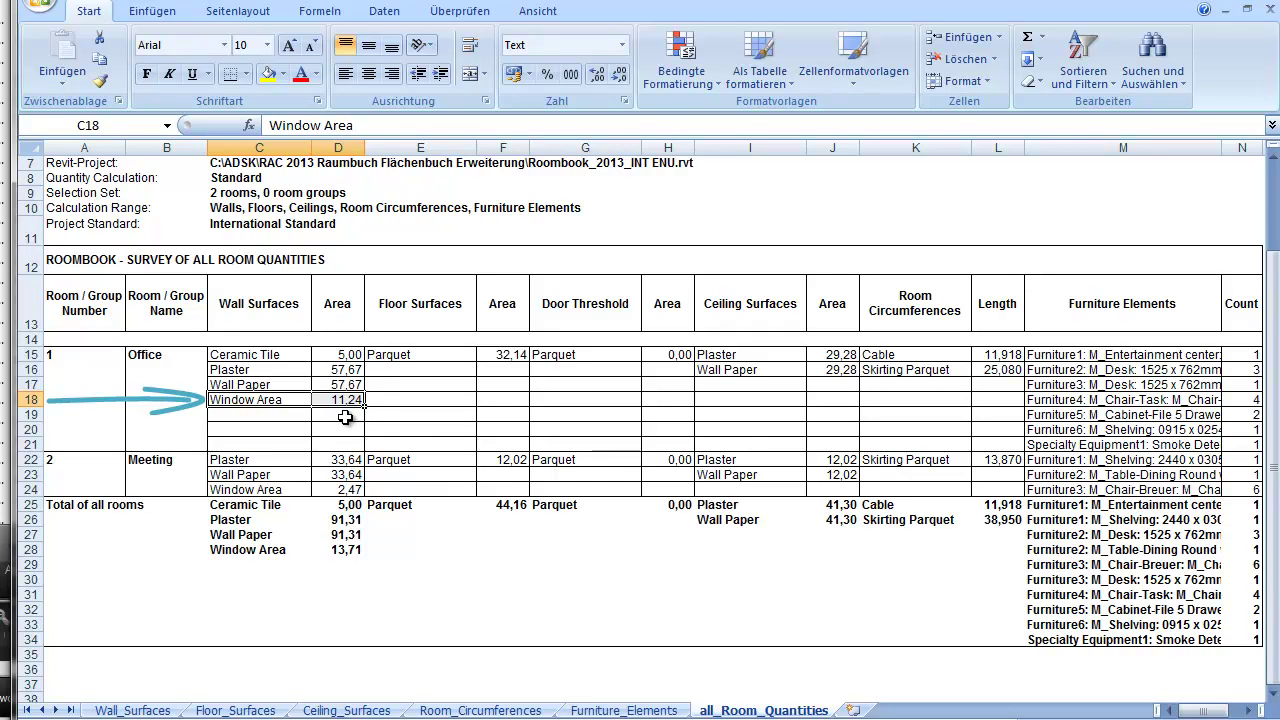
{"action": "left_click_drag", "start_coordinate": [268, 490], "coordinate": [333, 497]}
{"action": "left_click_drag", "start_coordinate": [224, 550], "coordinate": [345, 552]}
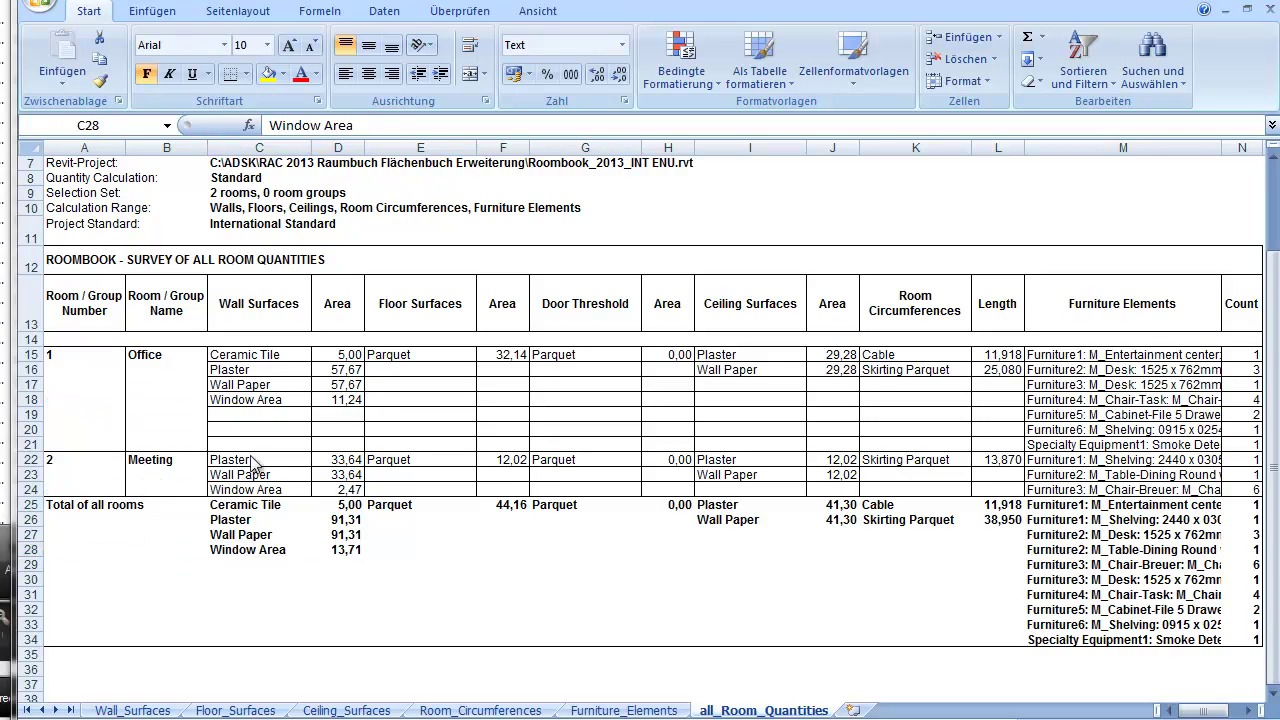
{"action": "left_click_drag", "start_coordinate": [157, 357], "coordinate": [321, 395]}
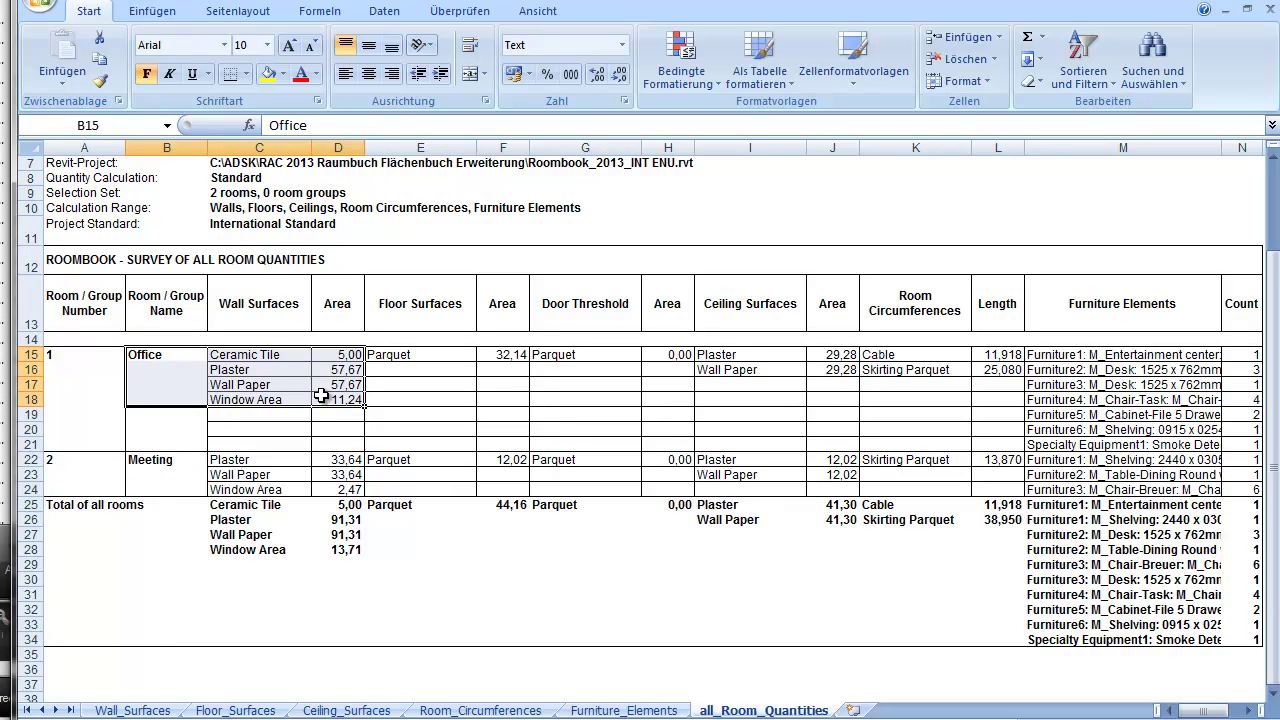
{"action": "left_click", "coordinate": [145, 711]}
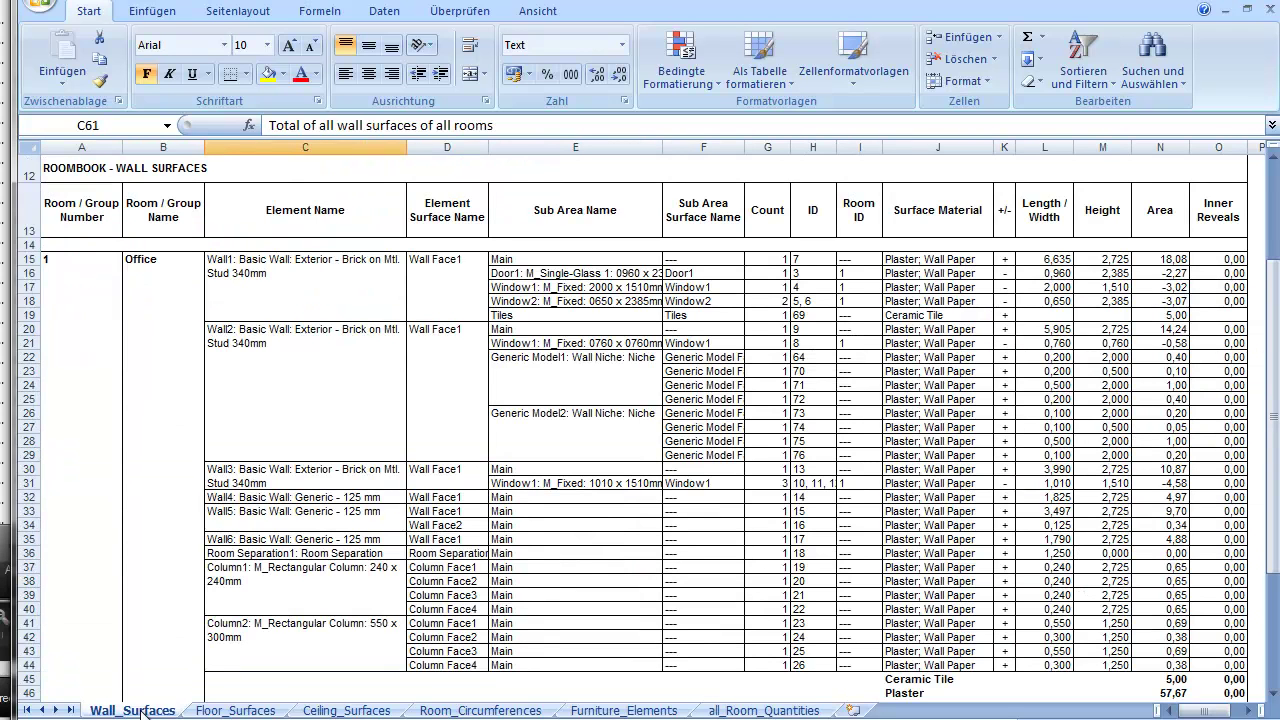
Highlight the Wall_Surfaces columns: rooms, elements, surfaces, sub areas, counts, IDs, materials, signs and dimensions
{"action": "left_click", "coordinate": [160, 168]}
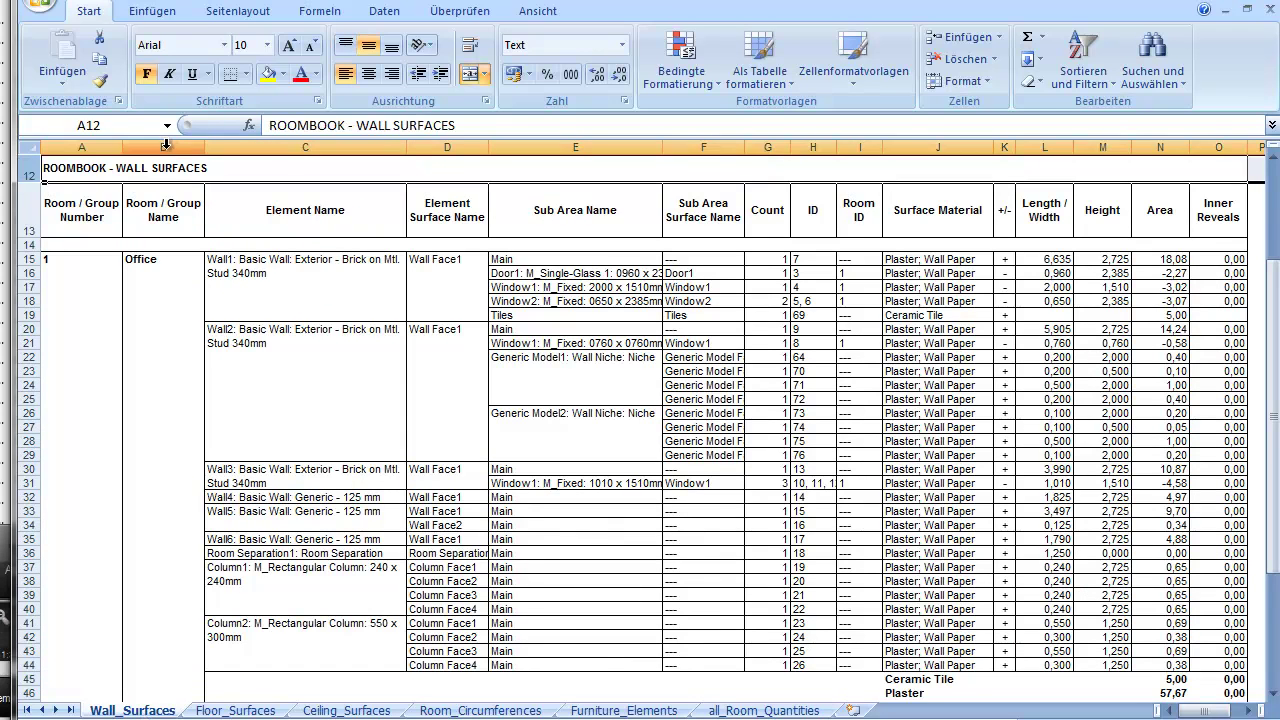
{"action": "left_click", "coordinate": [166, 147]}
{"action": "left_click", "coordinate": [270, 146]}
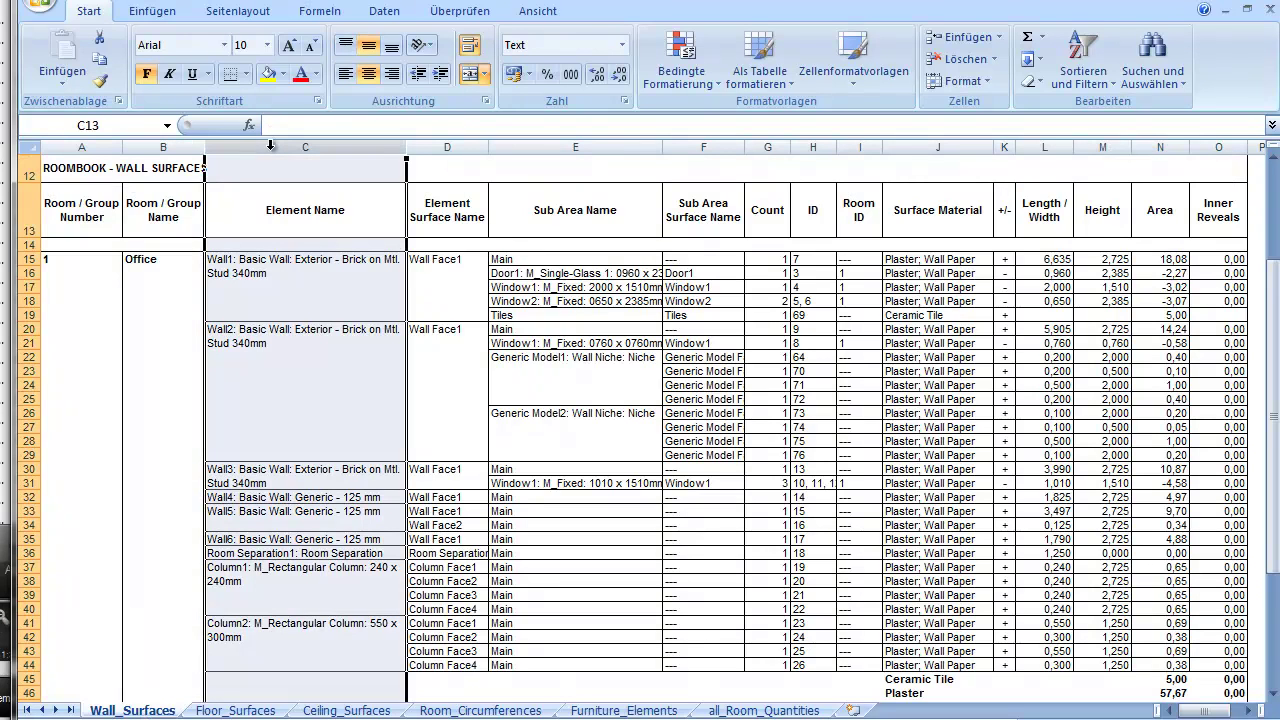
{"action": "left_click", "coordinate": [448, 148]}
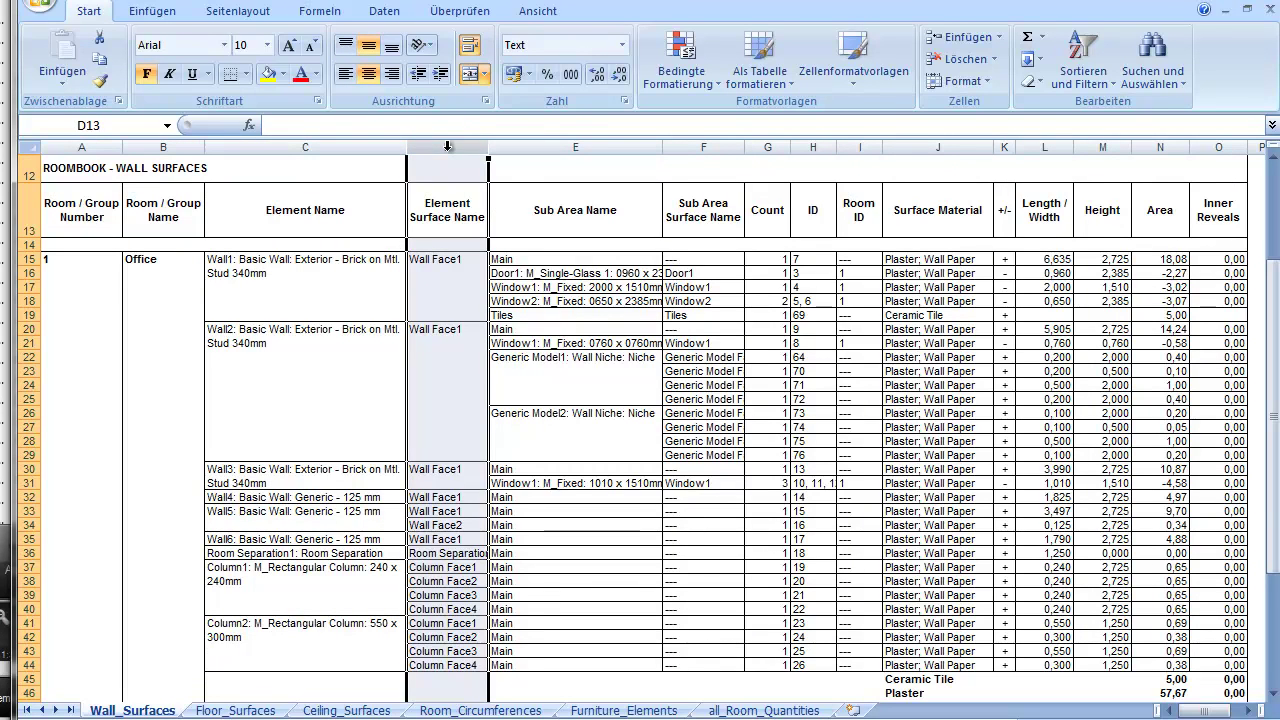
{"action": "left_click", "coordinate": [575, 147]}
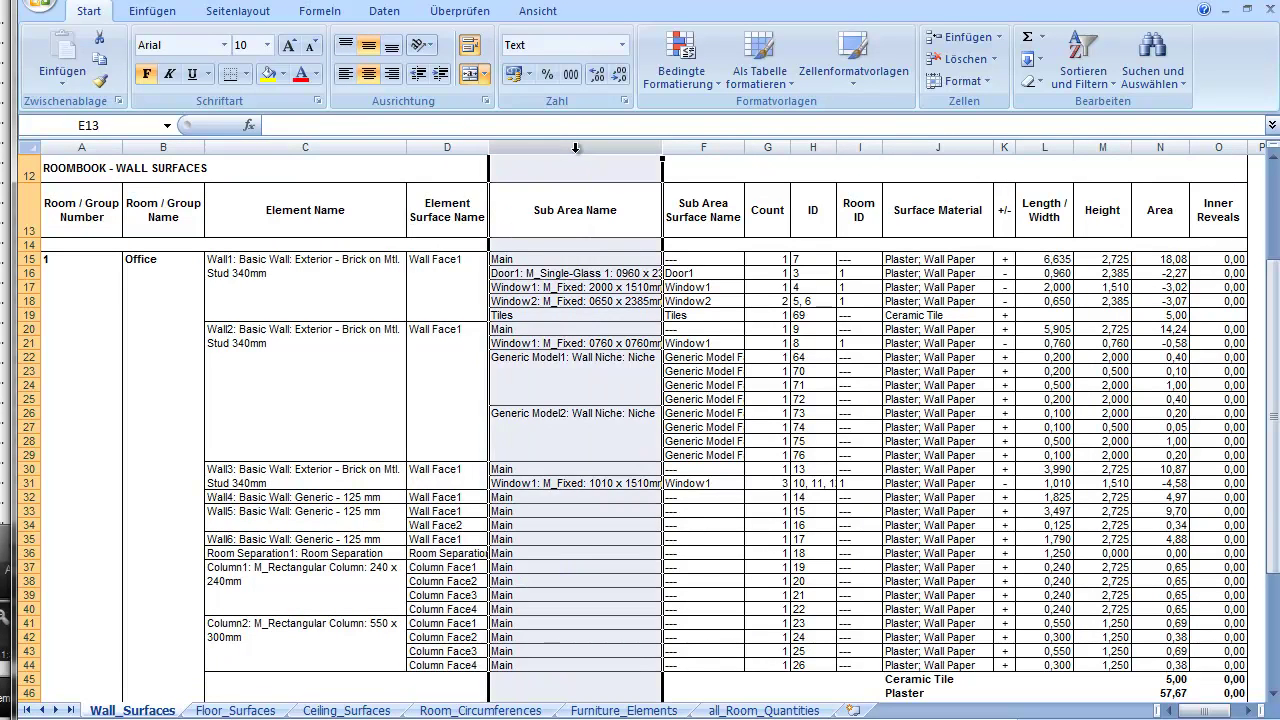
{"action": "left_click", "coordinate": [767, 147]}
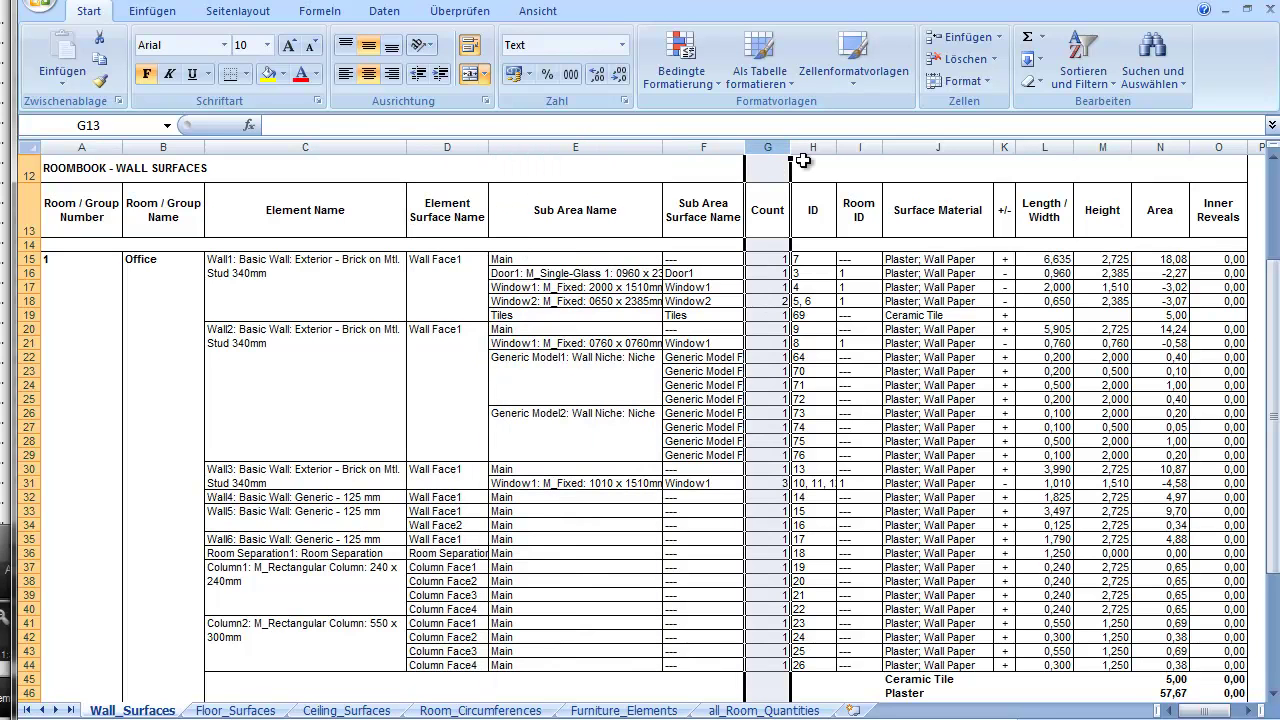
{"action": "left_click", "coordinate": [813, 147]}
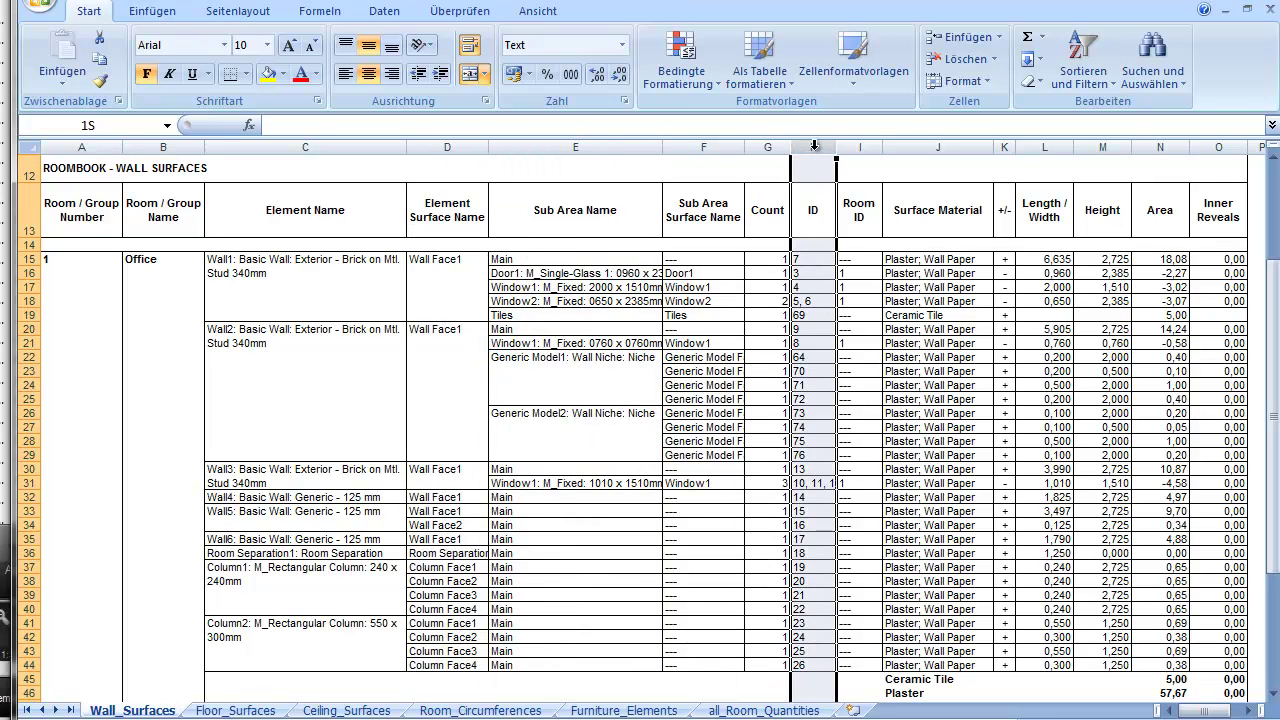
{"action": "left_click", "coordinate": [927, 147]}
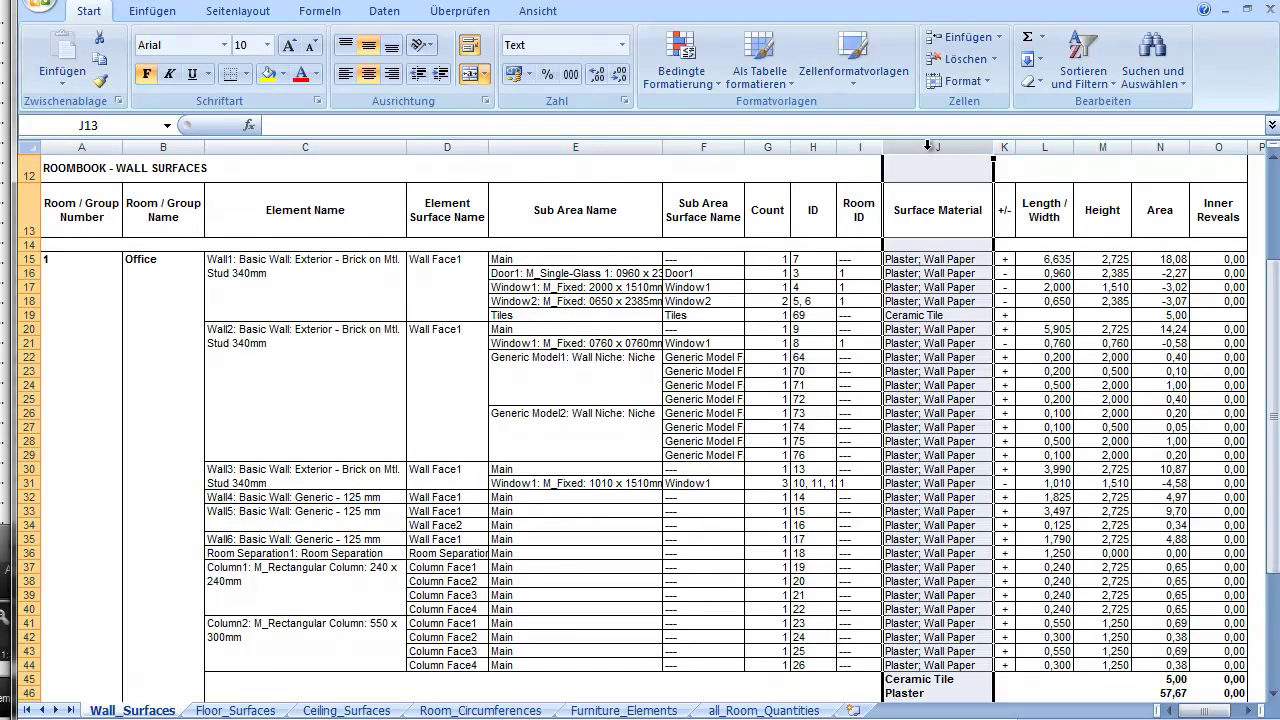
{"action": "left_click", "coordinate": [1005, 147]}
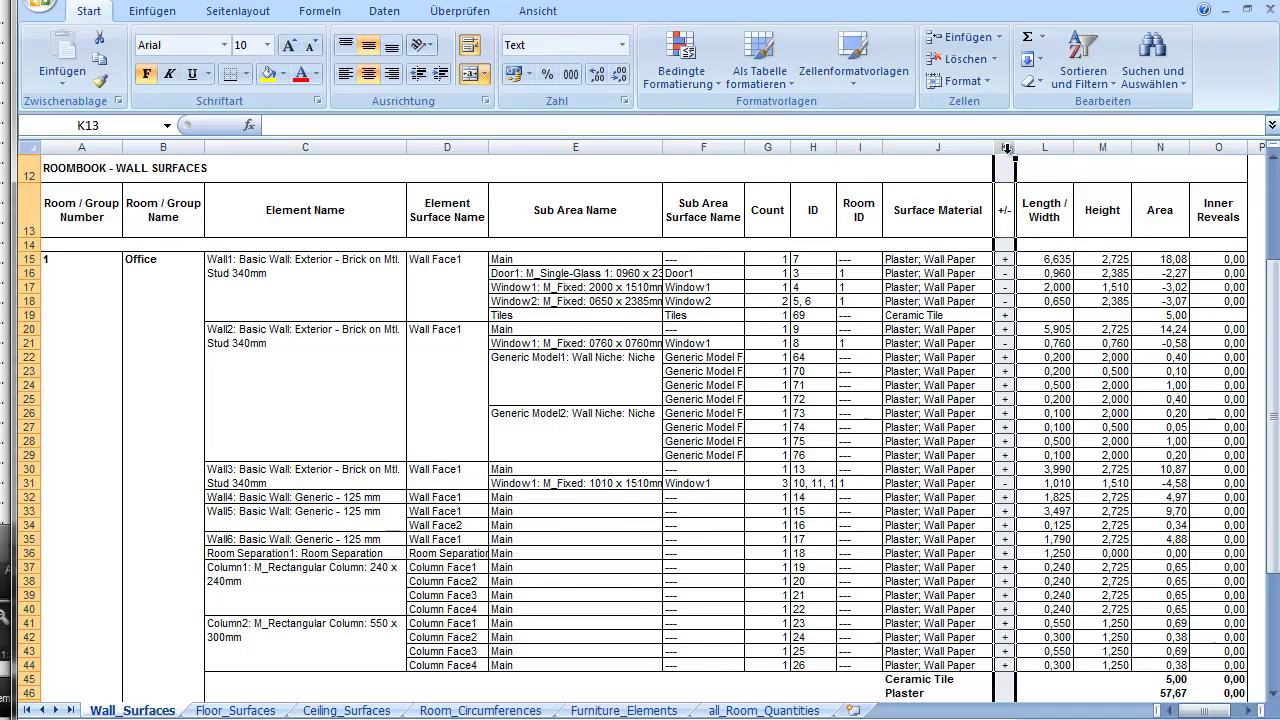
{"action": "left_click_drag", "start_coordinate": [1040, 147], "coordinate": [1220, 148]}
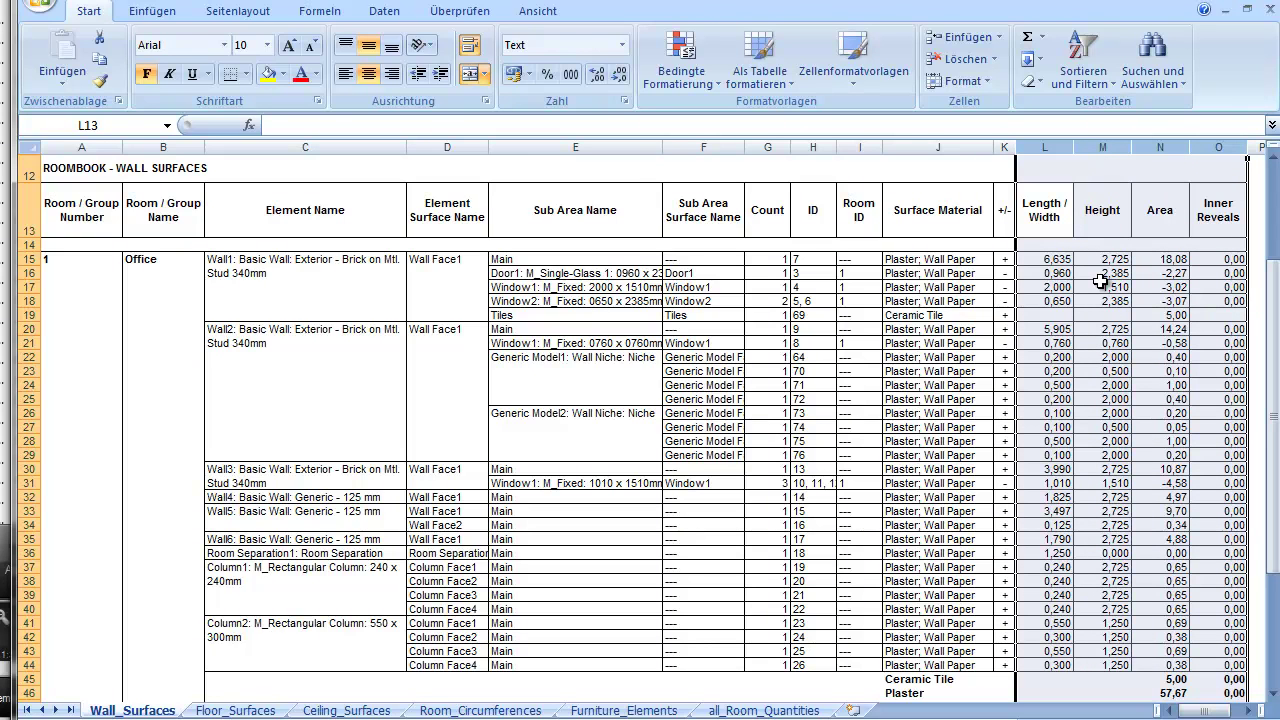
{"action": "key", "text": "ctrl+Home"}
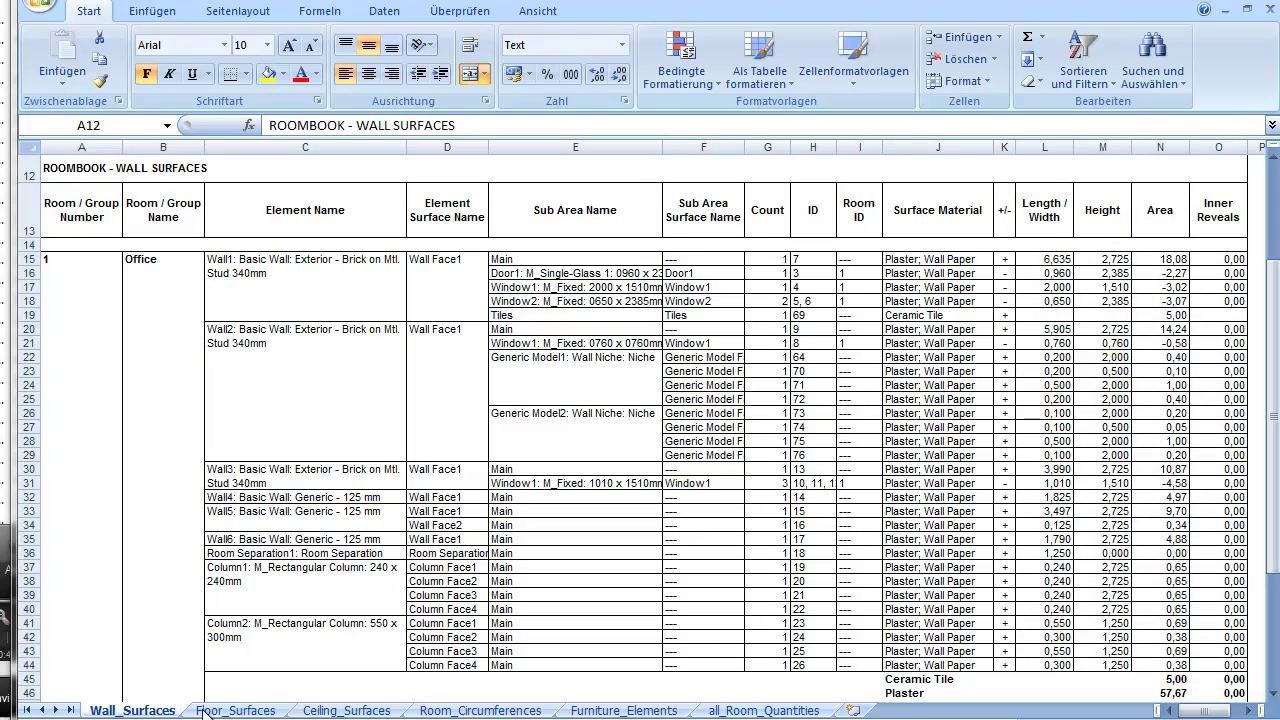
Browse the Floor_Surfaces, Ceiling_Surfaces and Room_Circumferences sheets, then scroll through Furniture_Elements
{"action": "left_click", "coordinate": [213, 711]}
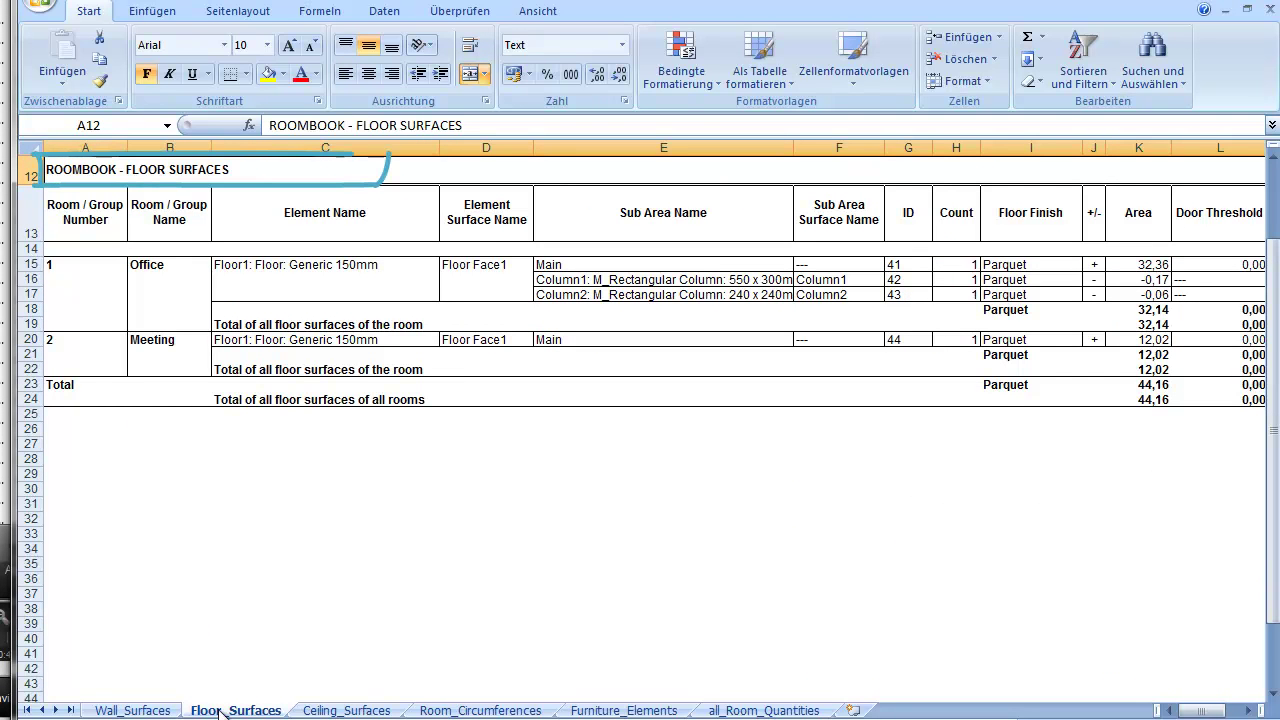
{"action": "left_click", "coordinate": [346, 711]}
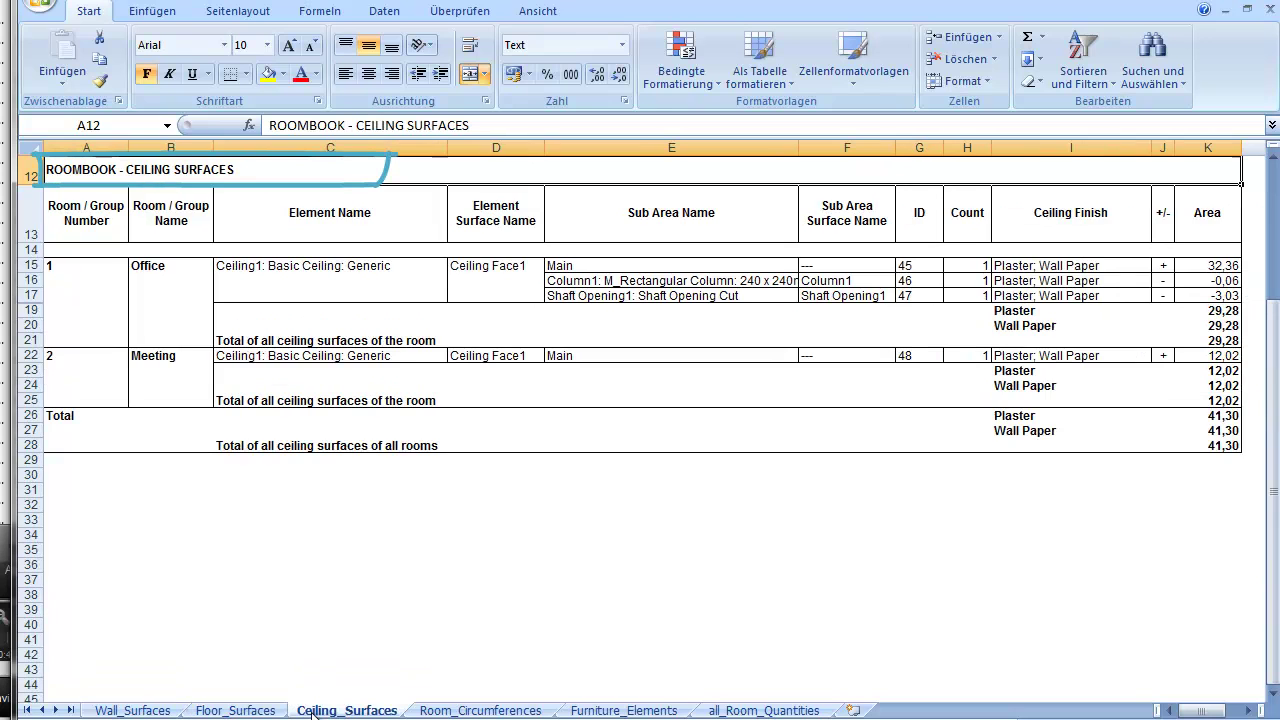
{"action": "left_click", "coordinate": [430, 711]}
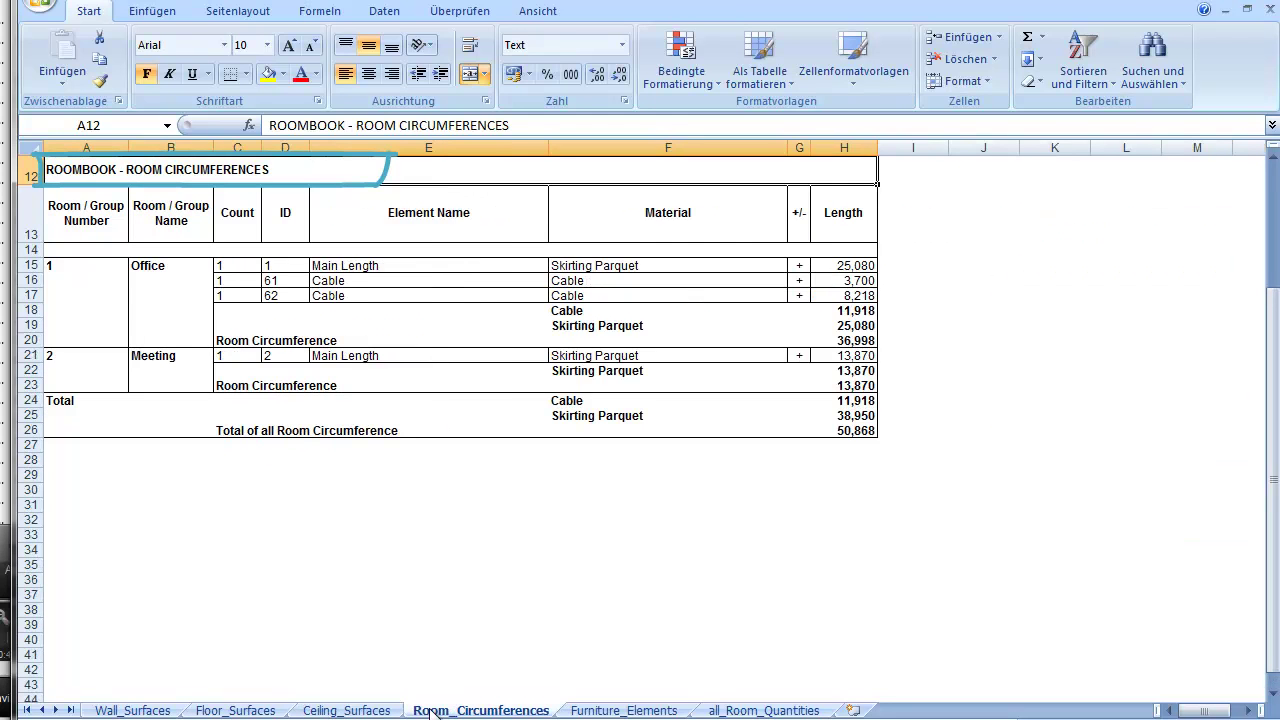
{"action": "left_click", "coordinate": [590, 711]}
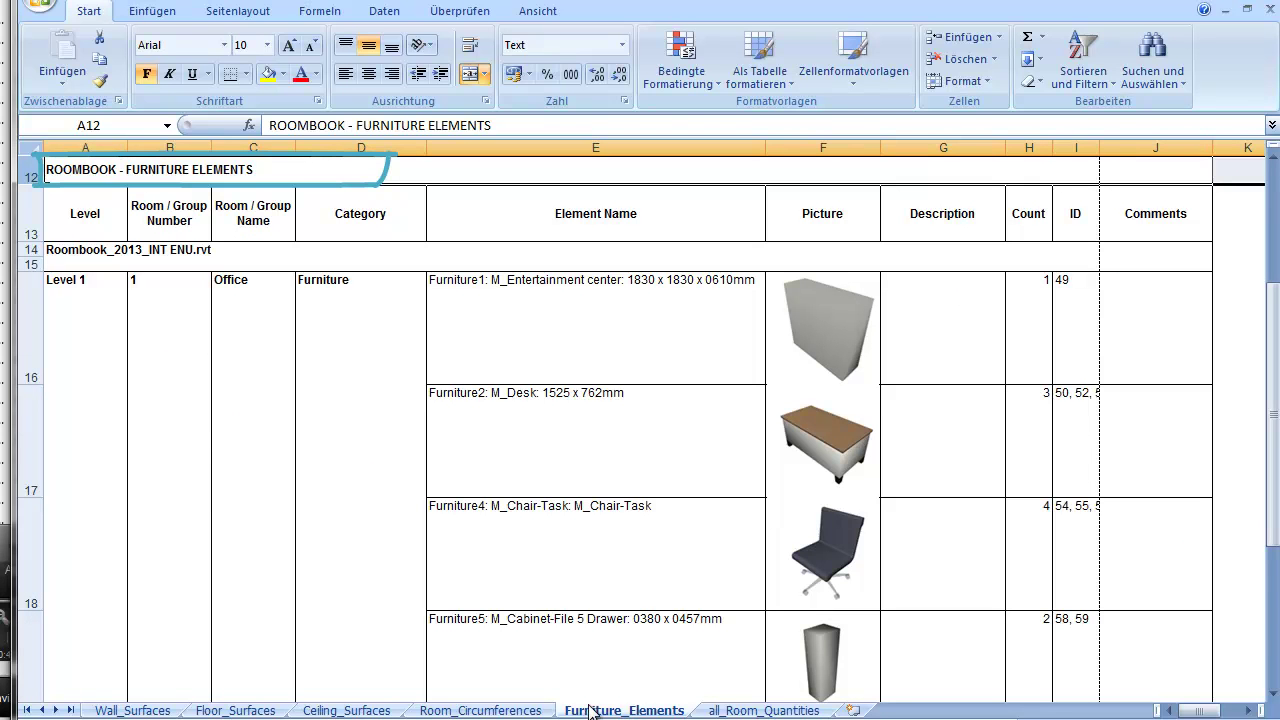
{"action": "scroll", "coordinate": [670, 478], "scroll_direction": "down", "scroll_amount": 2}
{"action": "scroll", "coordinate": [670, 478], "scroll_direction": "down", "scroll_amount": 1}
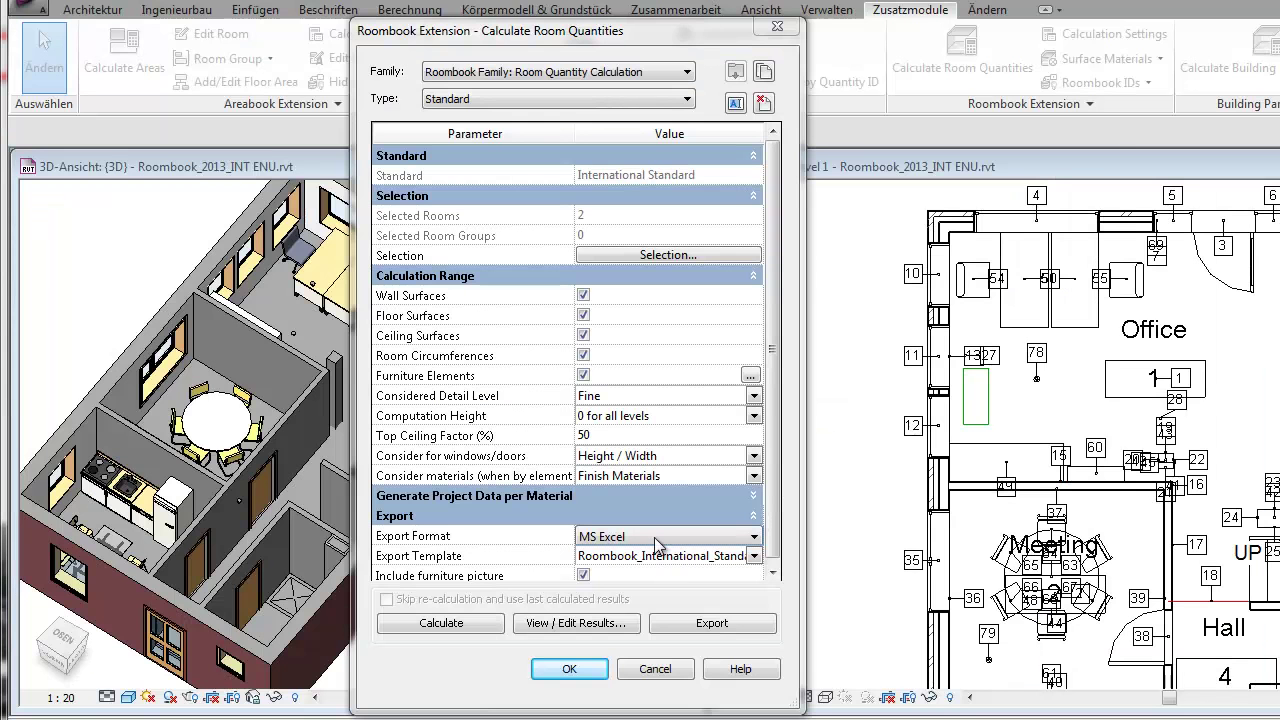
Change the Calculate Room Quantities export format from MS Excel to CSV and close the dialog
{"action": "left_click", "coordinate": [653, 536]}
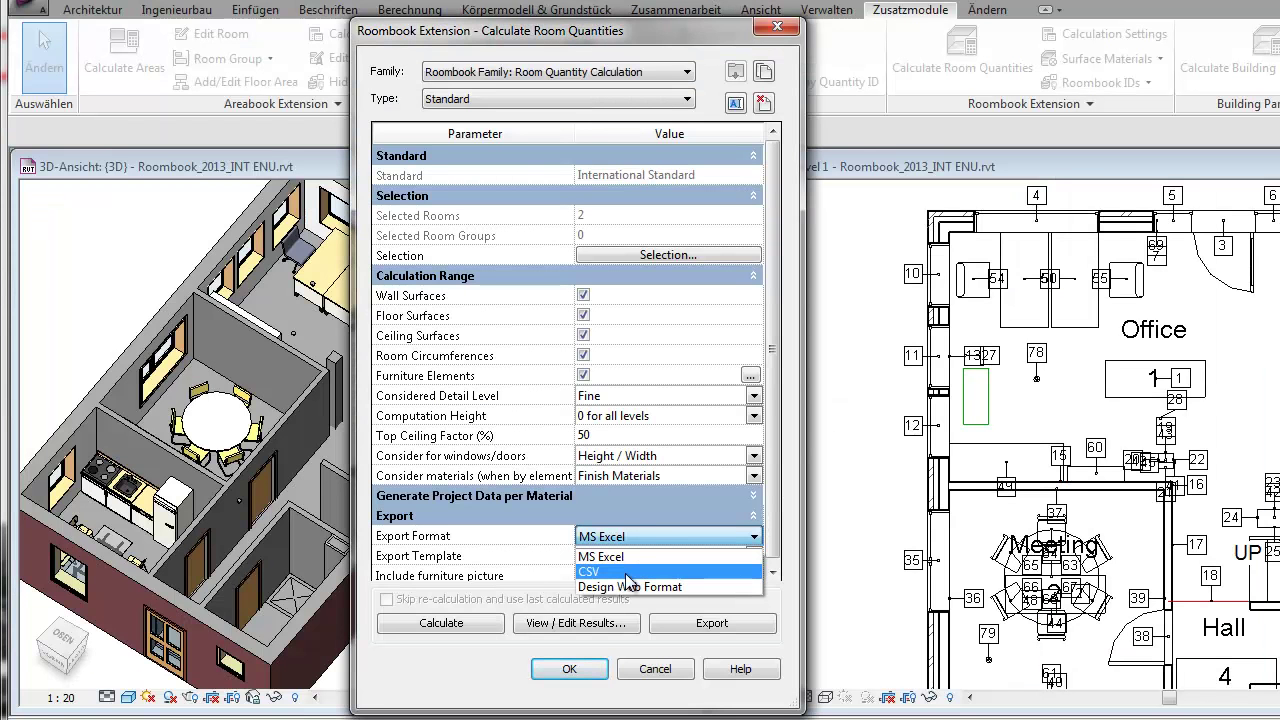
{"action": "left_click", "coordinate": [626, 572]}
{"action": "left_click", "coordinate": [620, 539]}
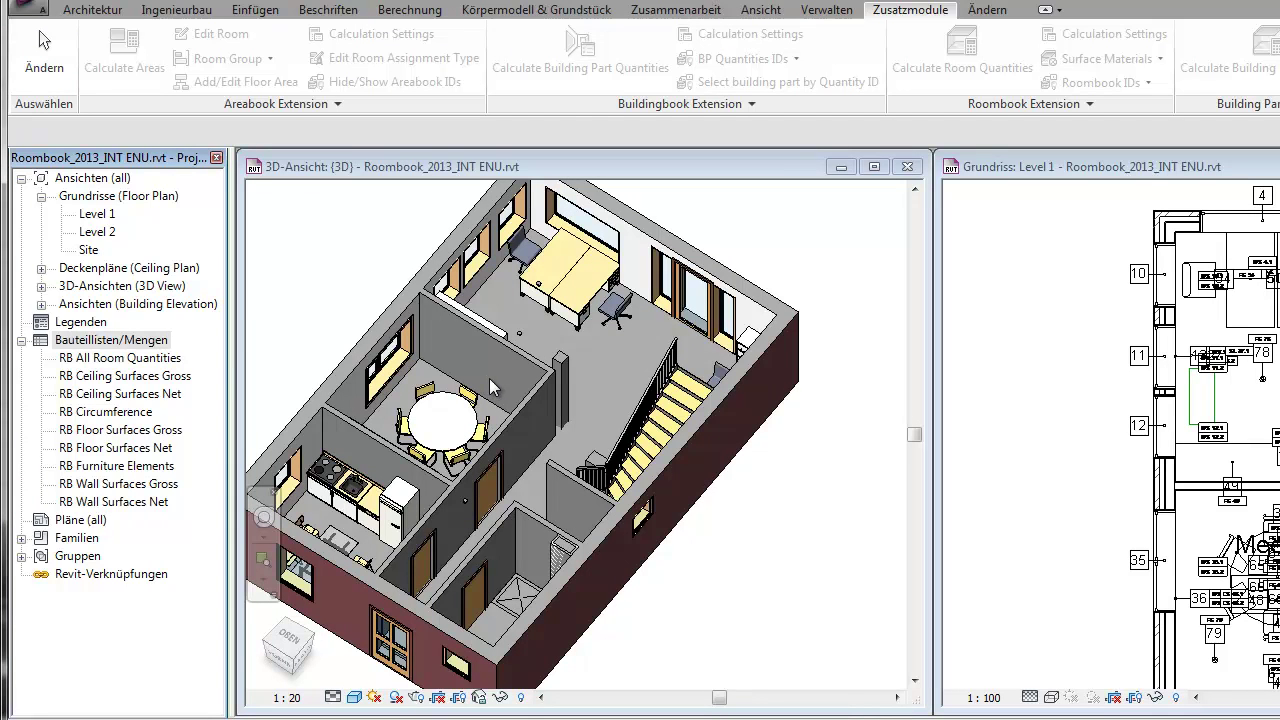
Open the RB Wall Surfaces Gross and RB All Room Quantities schedules from the Bauteillisten/Mengen group
{"action": "left_click", "coordinate": [86, 343]}
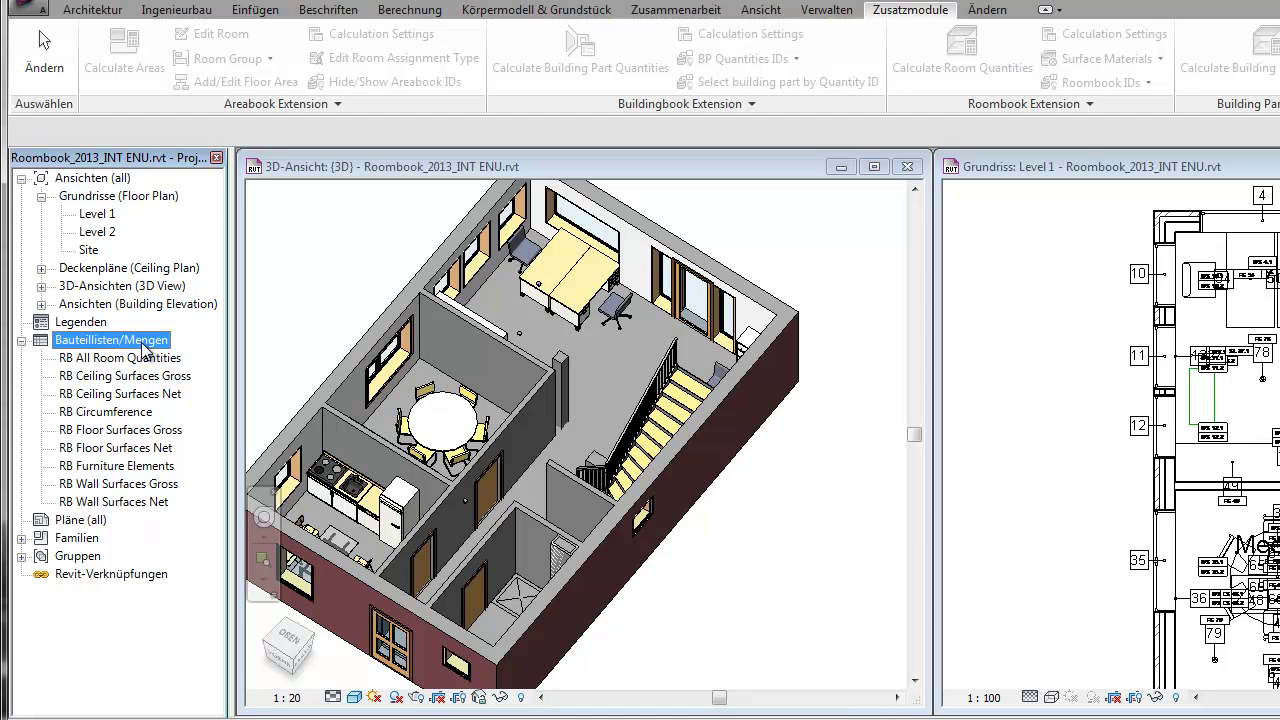
{"action": "double_click", "coordinate": [137, 483]}
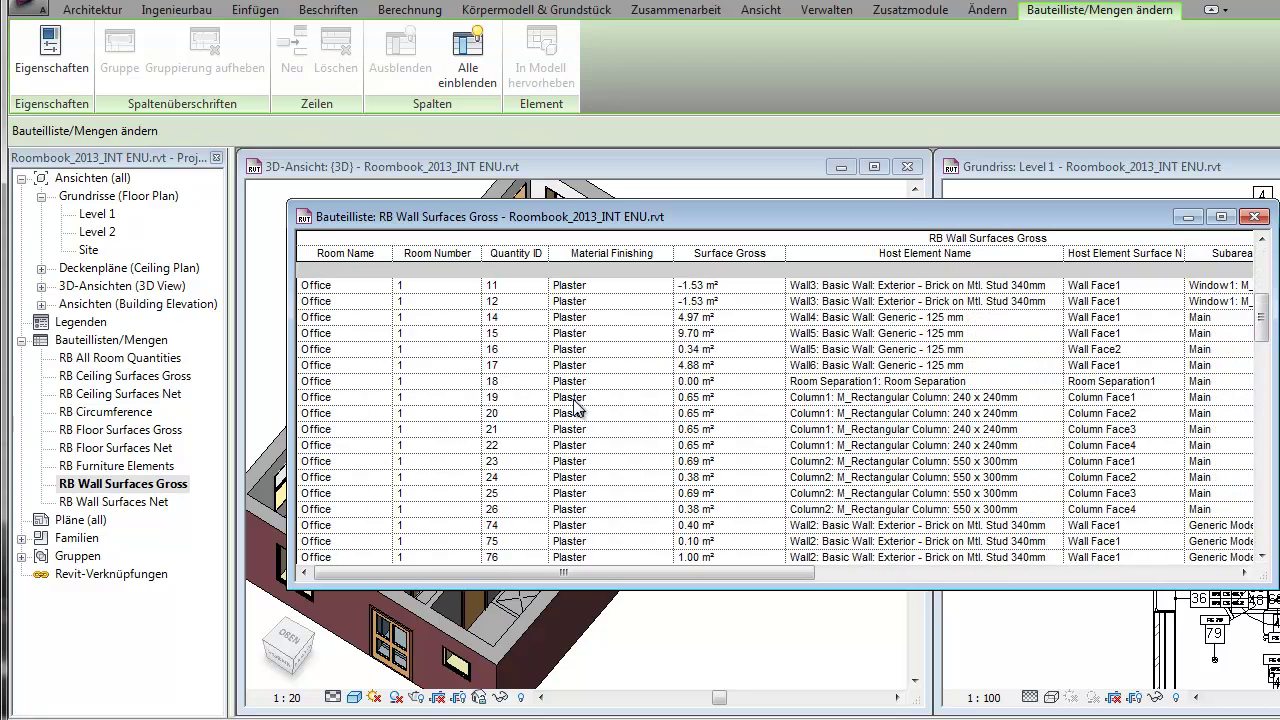
{"action": "double_click", "coordinate": [131, 359]}
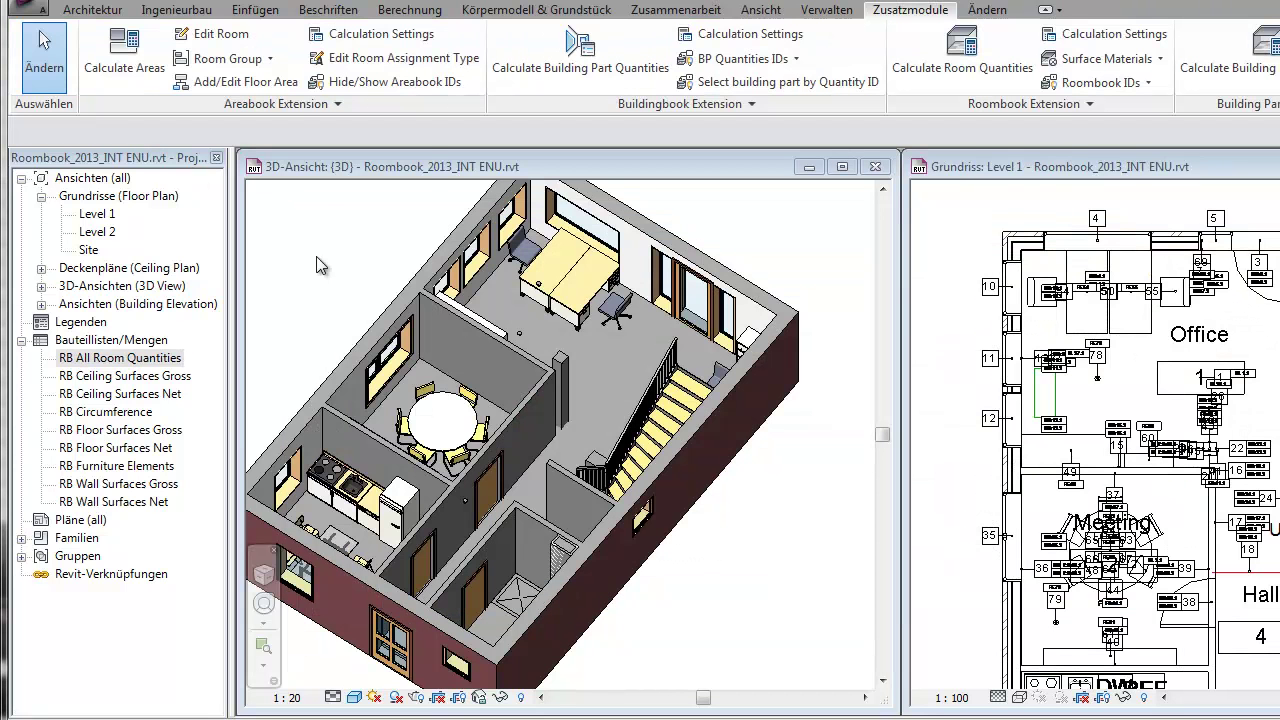
{"action": "left_click", "coordinate": [40, 12]}
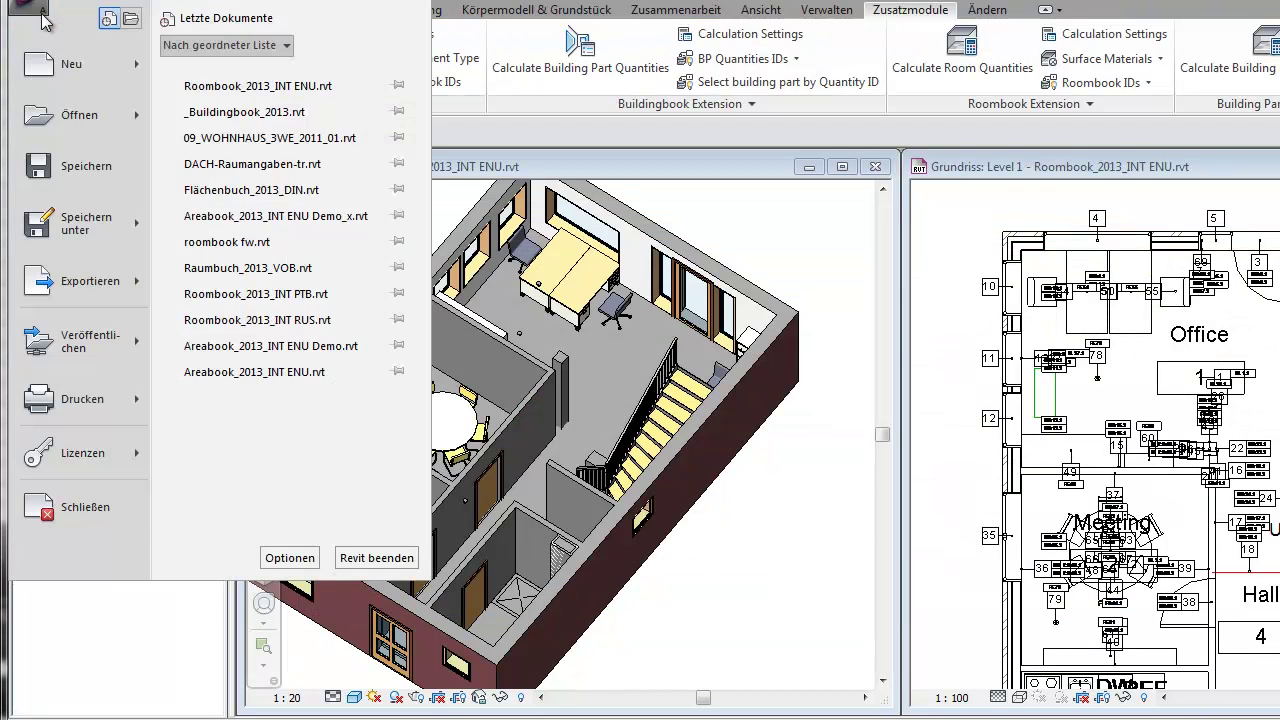
Export the model as DWF and inspect a wall surface's RB Subcategory, Surface Net and Surface Gross in Quantity Takeoff
{"action": "mouse_move", "coordinate": [57, 280]}
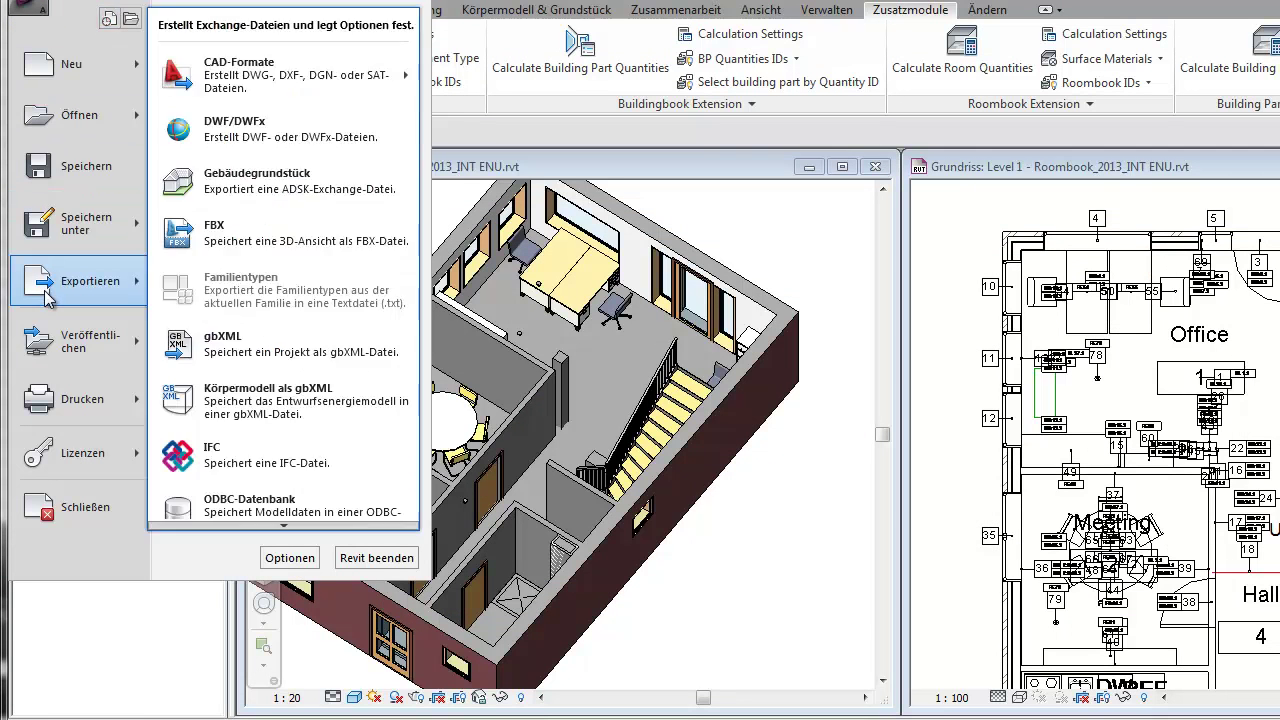
{"action": "left_click", "coordinate": [274, 149]}
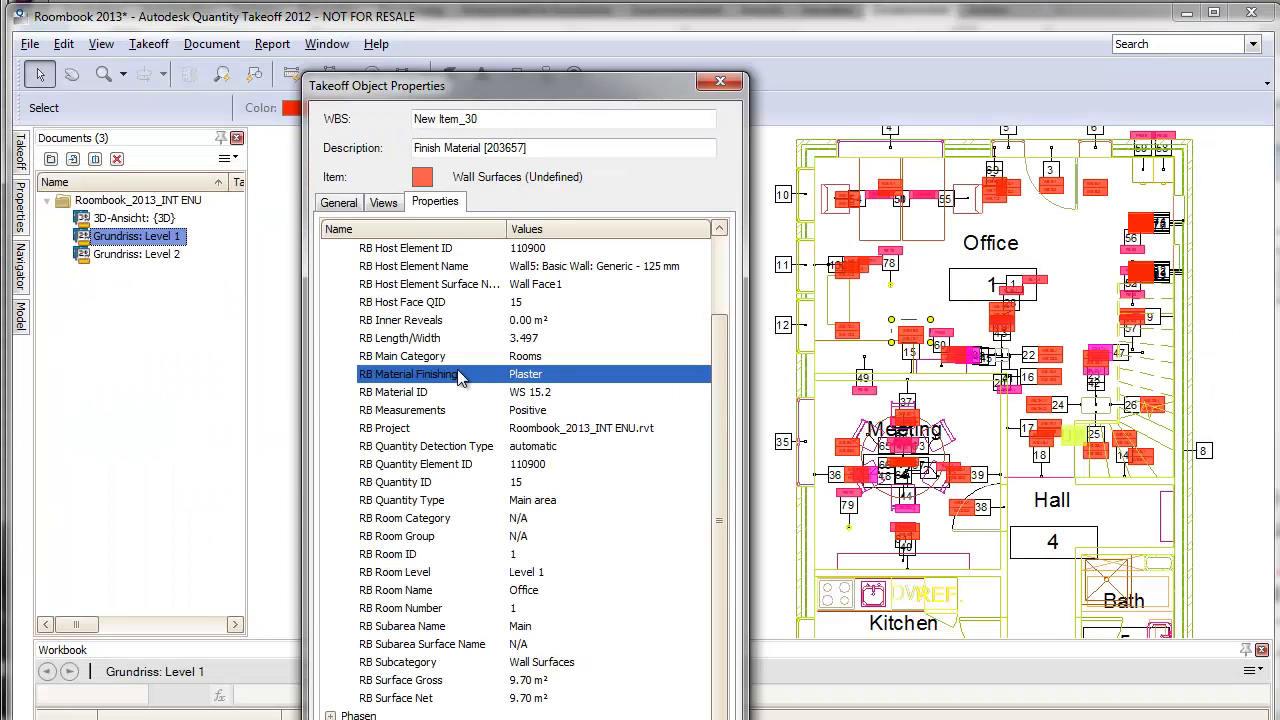
{"action": "left_click", "coordinate": [425, 664]}
{"action": "left_click", "coordinate": [420, 699]}
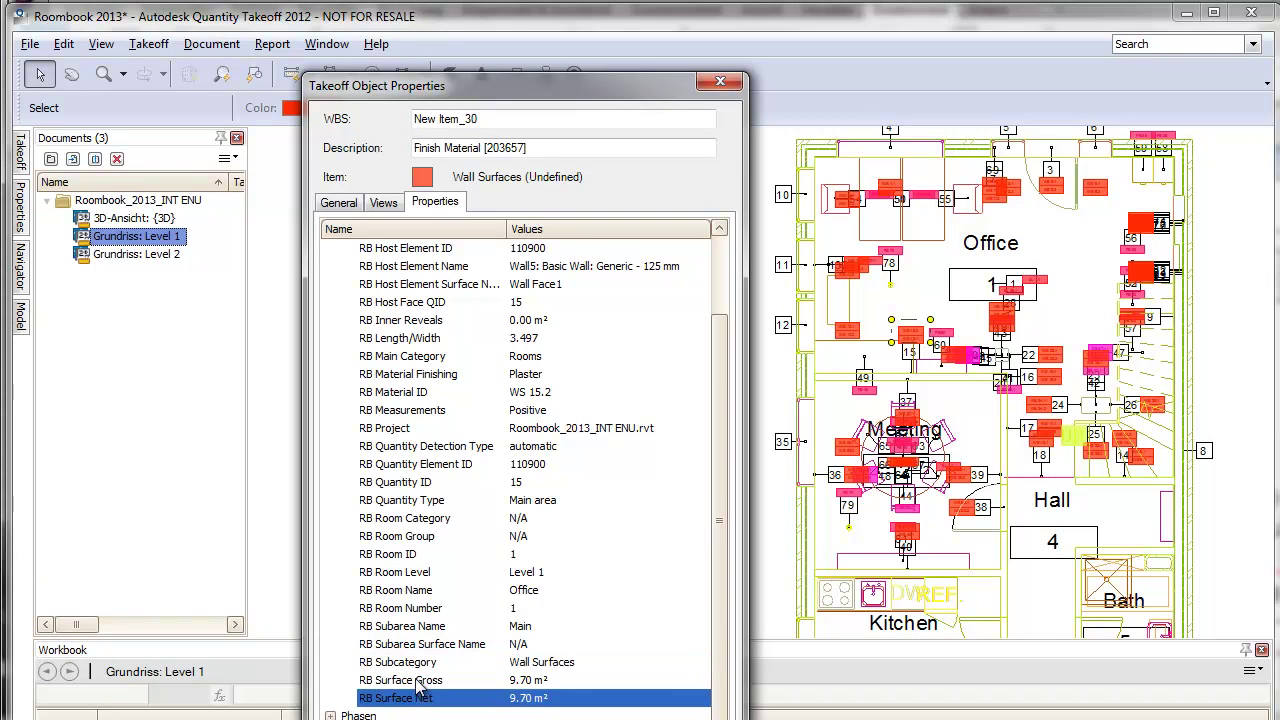
{"action": "left_click", "coordinate": [416, 681]}
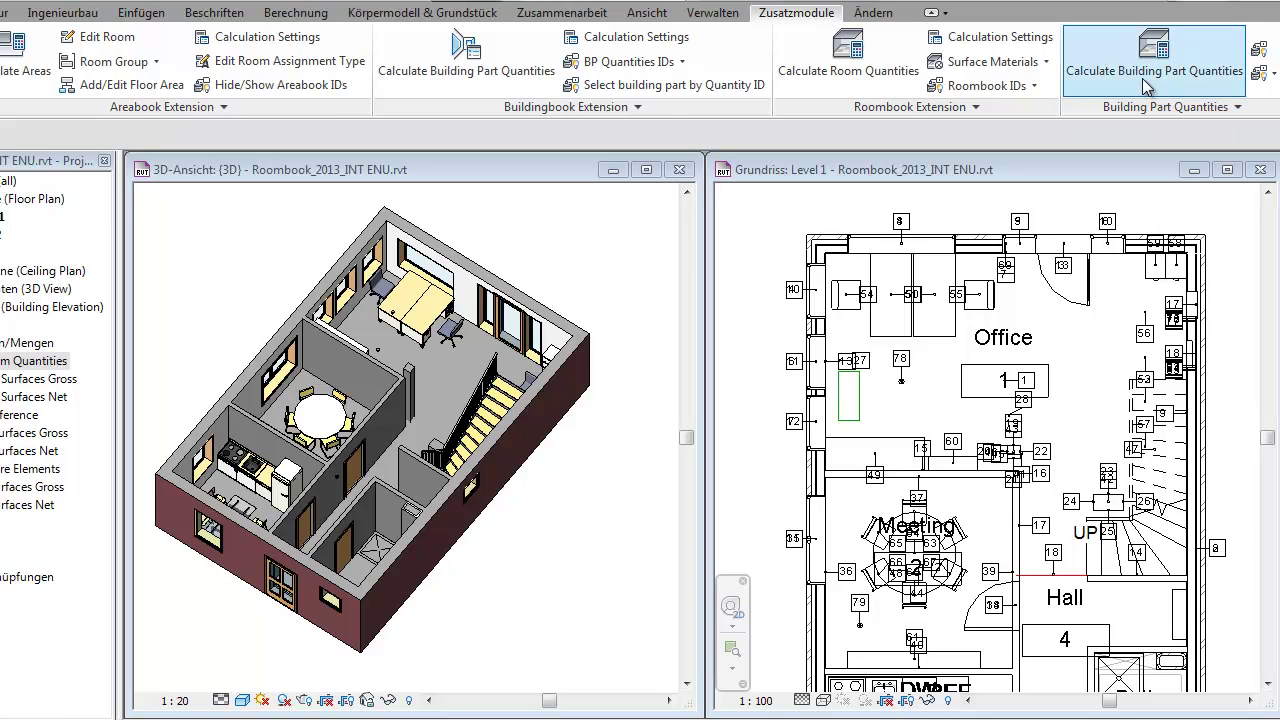
Calculate building part quantities for the Window, Door and Opening categories
{"action": "left_click", "coordinate": [1142, 78]}
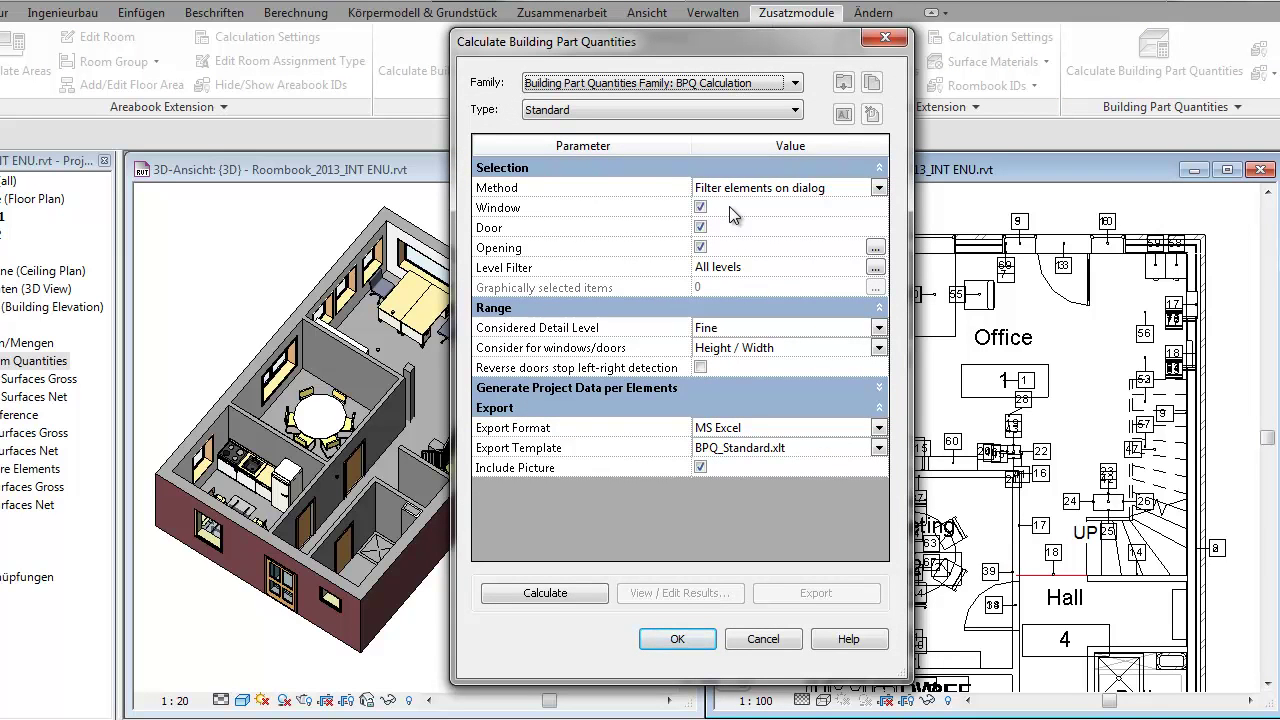
{"action": "left_click_drag", "start_coordinate": [730, 206], "coordinate": [735, 247]}
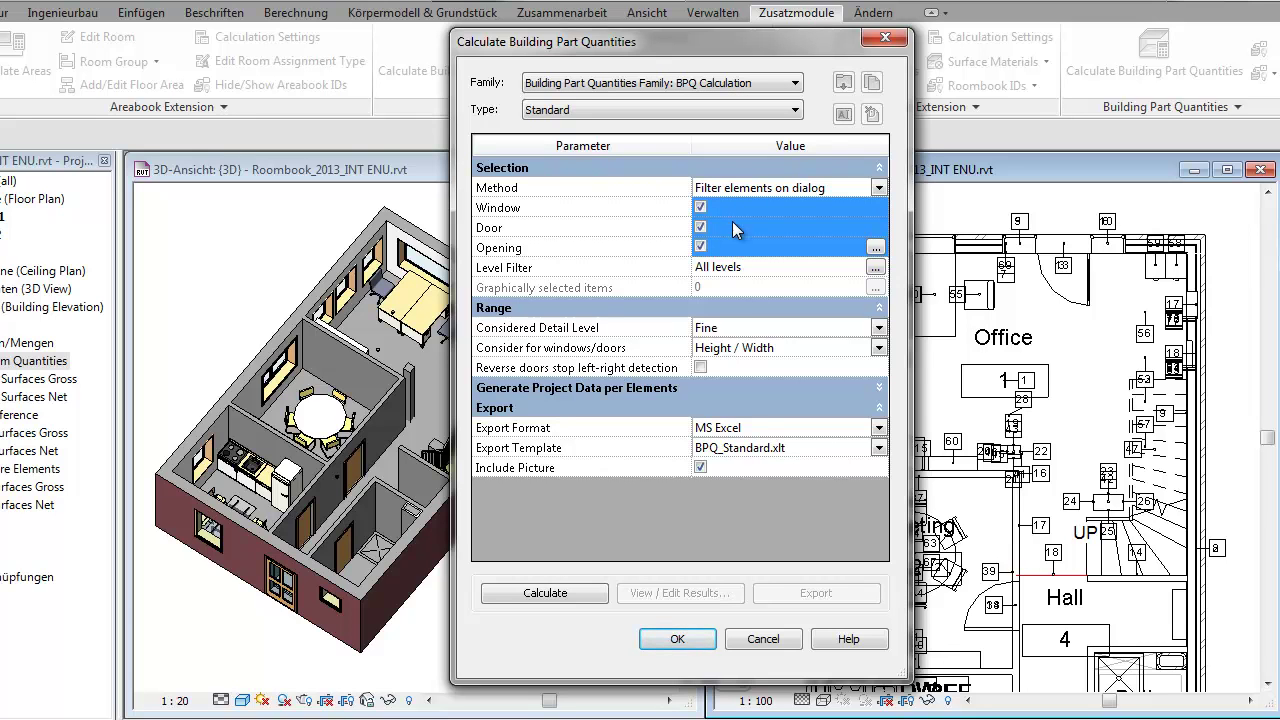
{"action": "left_click", "coordinate": [557, 595]}
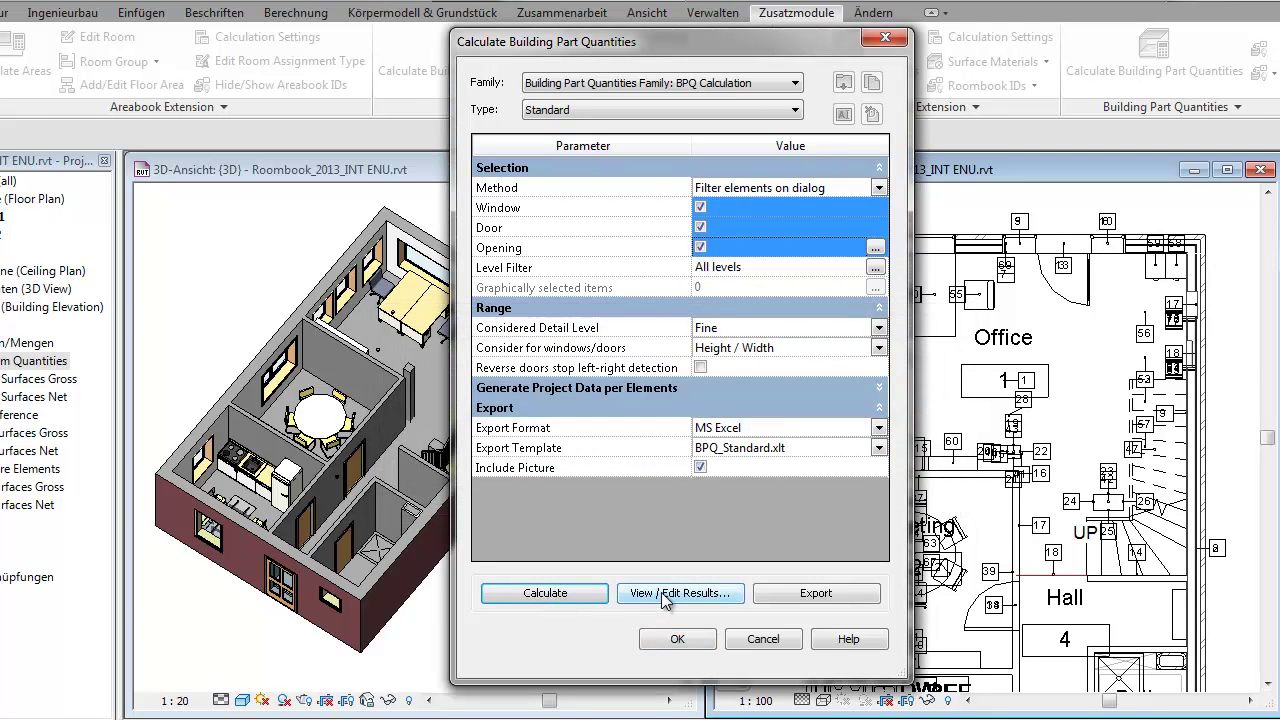
Review the window results, then Door (5), Shaft Opening (1) and Generic Model (2), and close the results
{"action": "left_click", "coordinate": [661, 592]}
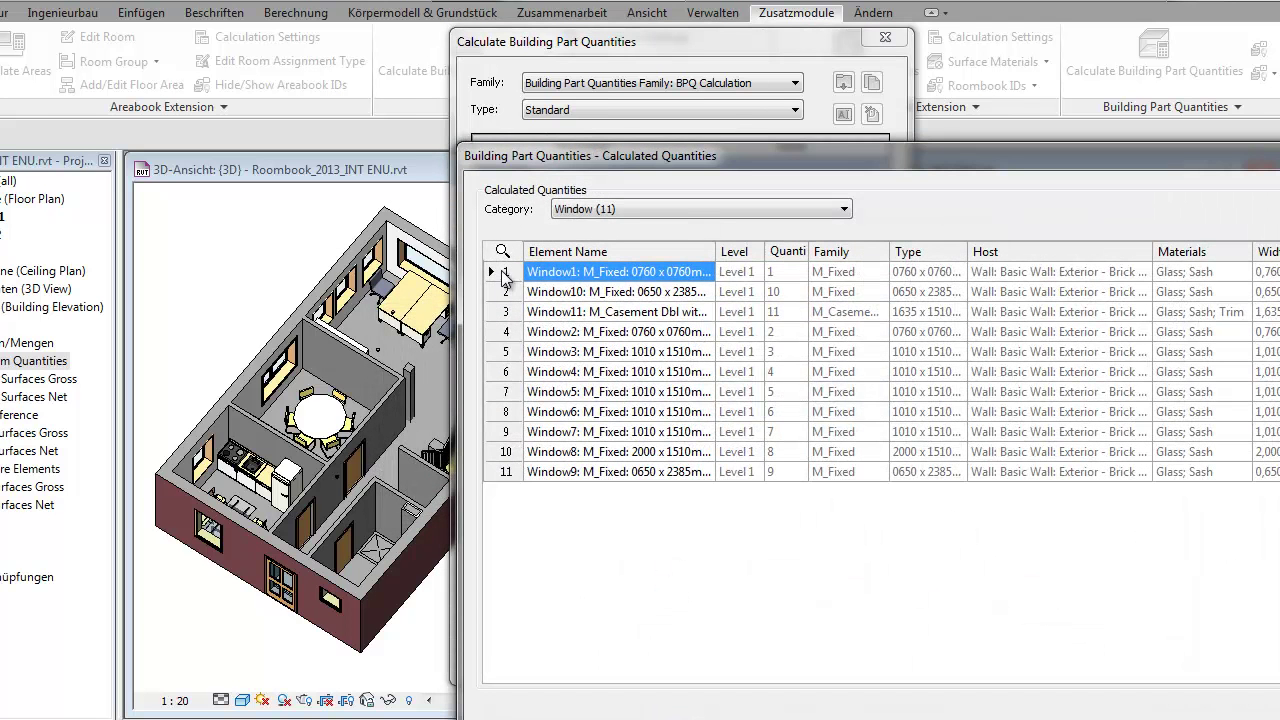
{"action": "left_click_drag", "start_coordinate": [505, 273], "coordinate": [502, 472]}
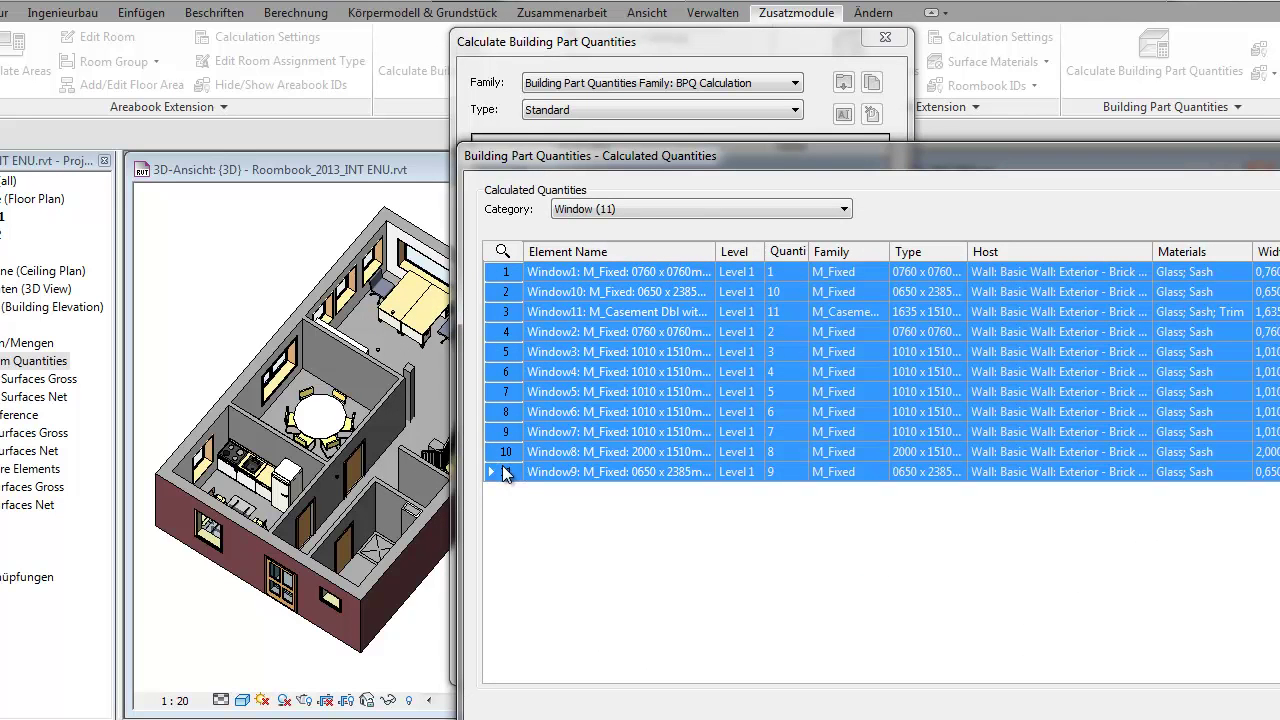
{"action": "left_click", "coordinate": [646, 211]}
{"action": "left_click", "coordinate": [644, 236]}
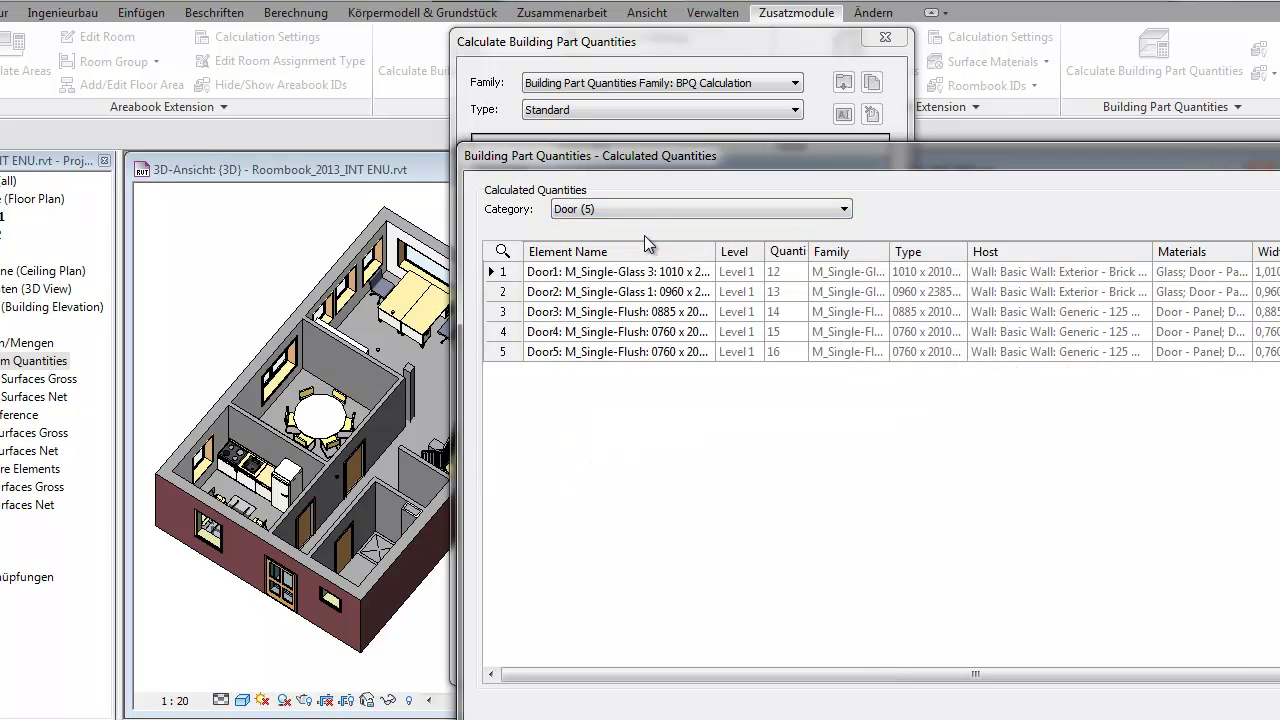
{"action": "left_click", "coordinate": [650, 208]}
{"action": "left_click", "coordinate": [627, 250]}
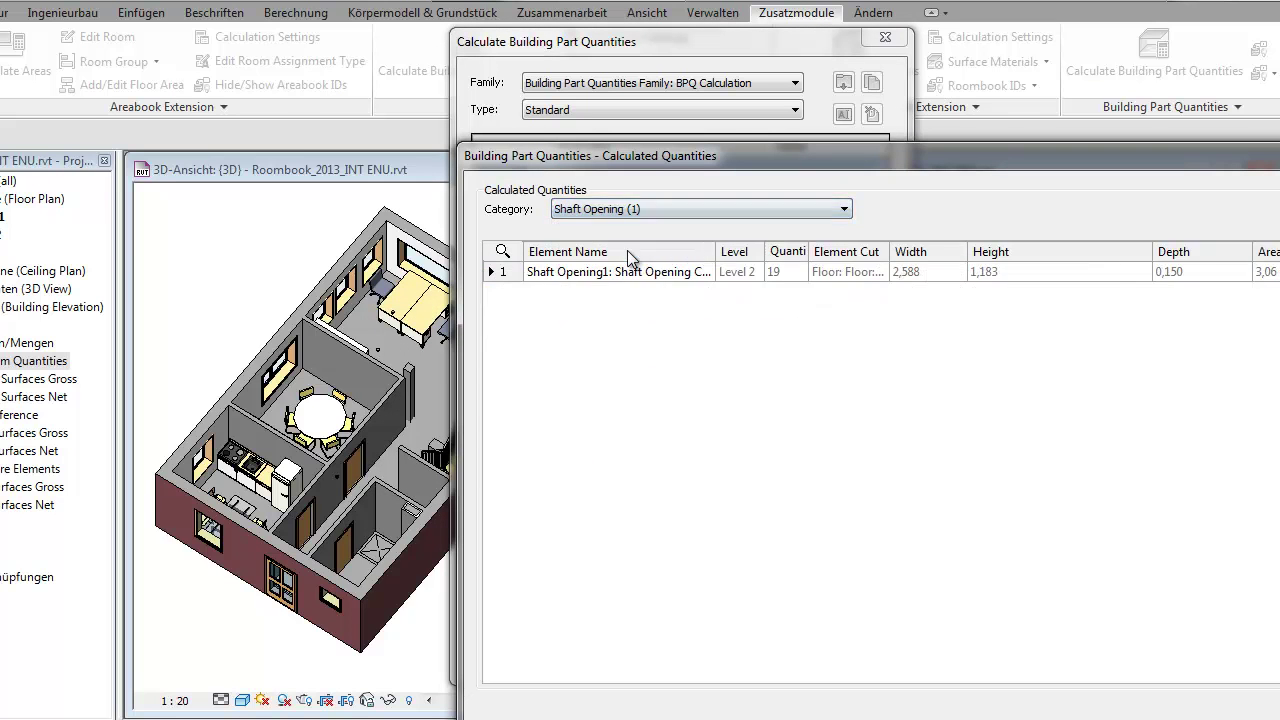
{"action": "left_click", "coordinate": [666, 206]}
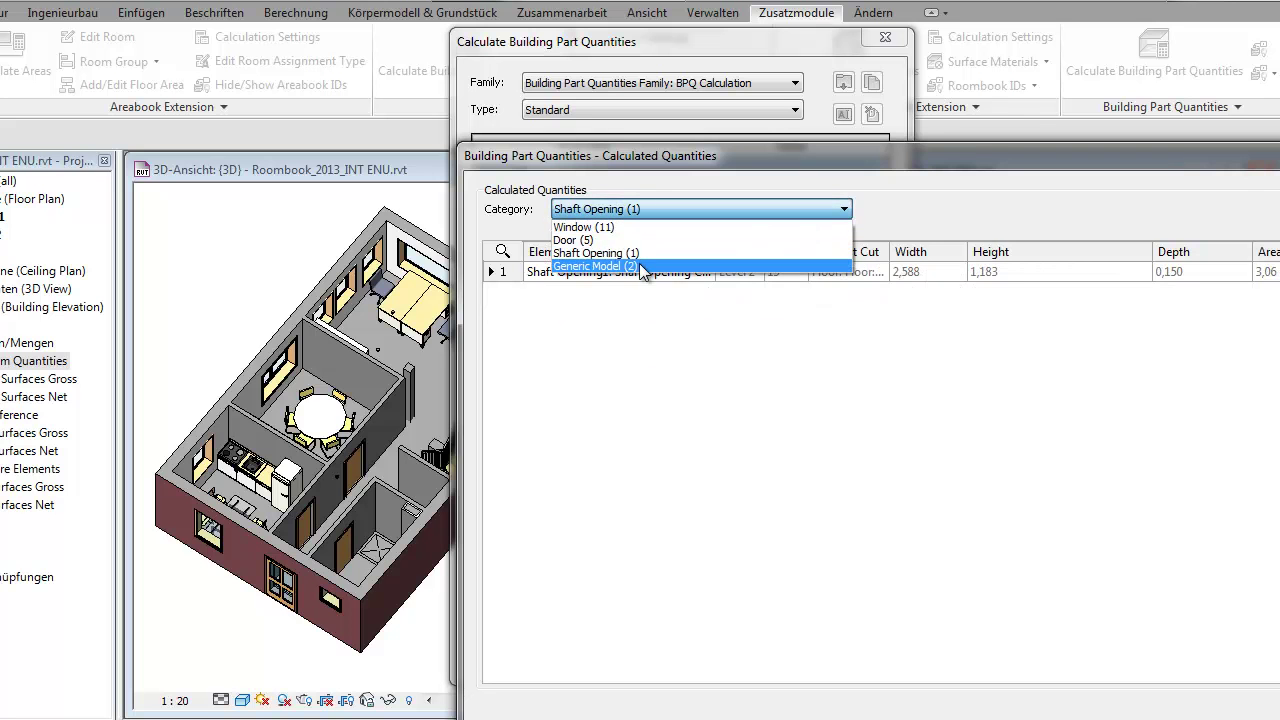
{"action": "left_click", "coordinate": [646, 271]}
{"action": "key", "text": "Escape"}
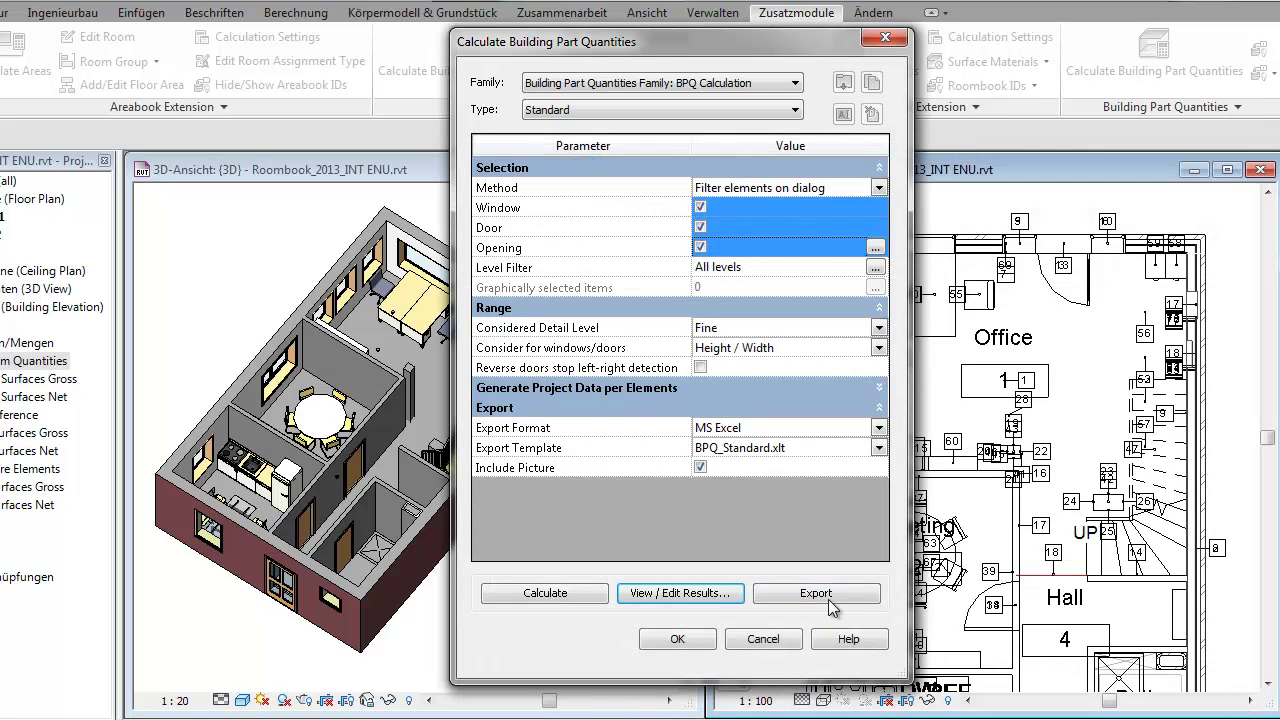
Export the building part quantities to Excel and scroll through the Windows sheet
{"action": "left_click", "coordinate": [829, 592]}
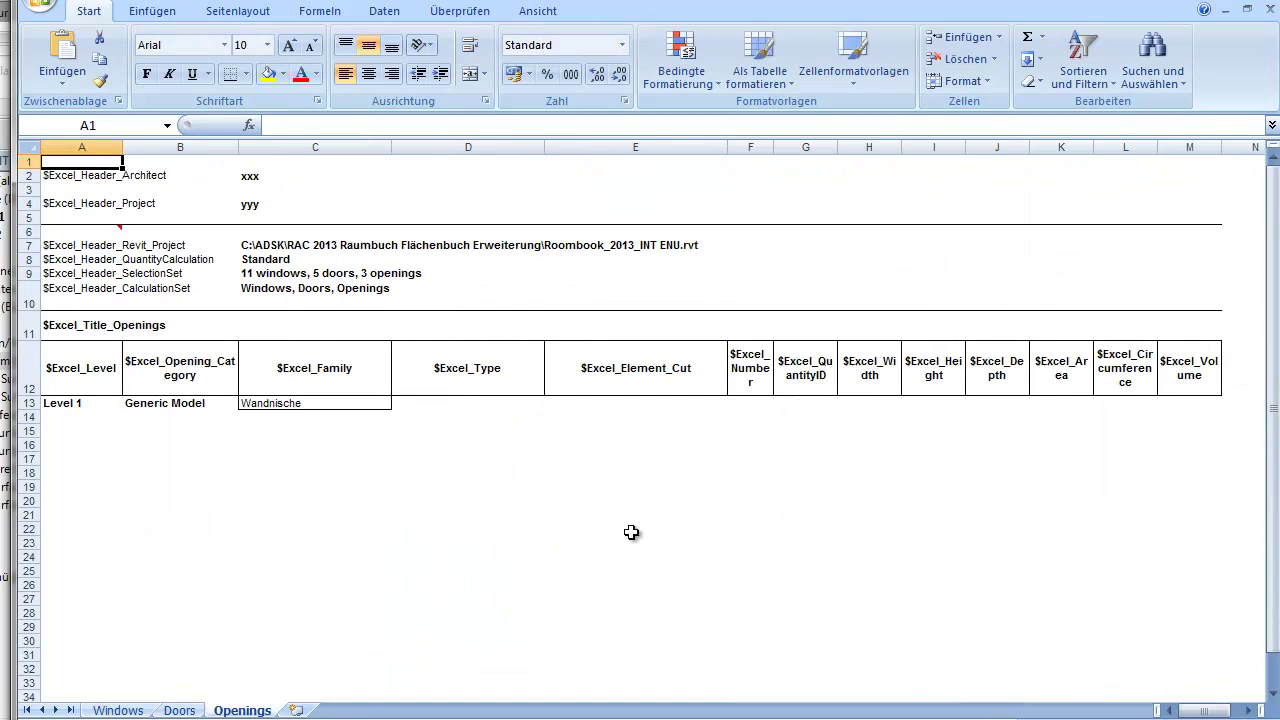
{"action": "left_click", "coordinate": [128, 711]}
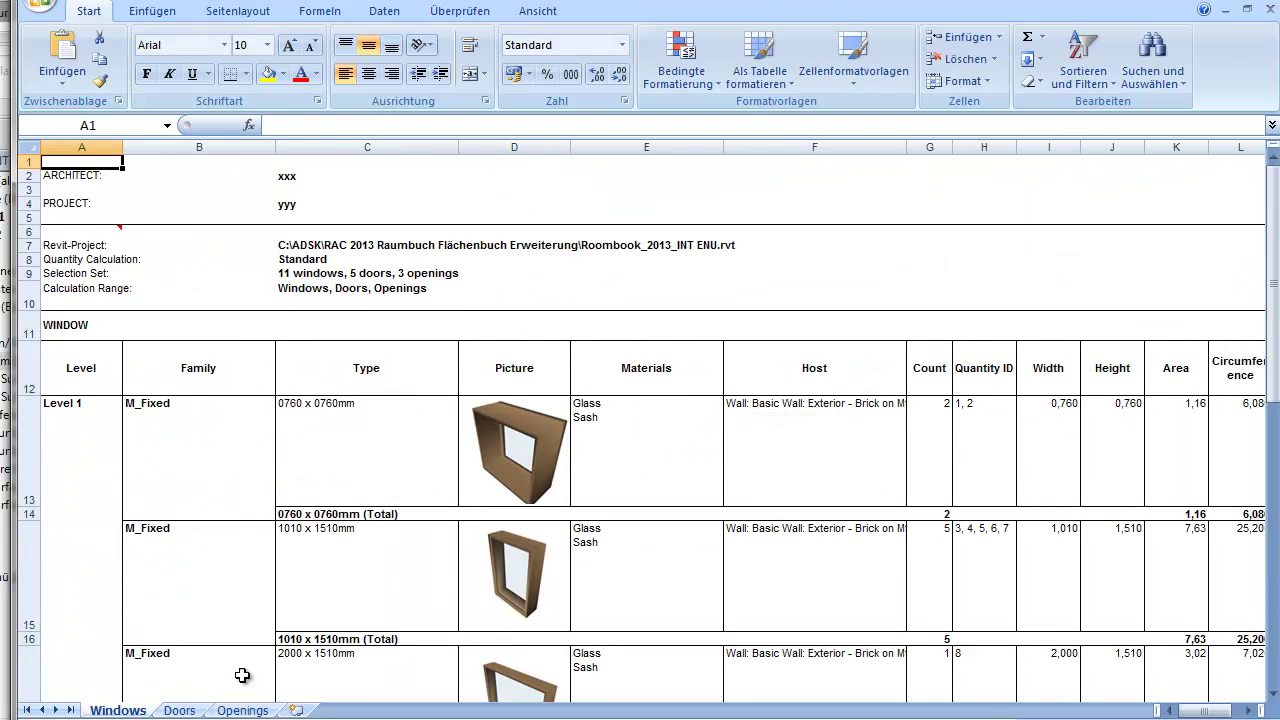
{"action": "scroll", "coordinate": [673, 500], "scroll_direction": "down", "scroll_amount": 2}
{"action": "scroll", "coordinate": [673, 500], "scroll_direction": "down", "scroll_amount": 3}
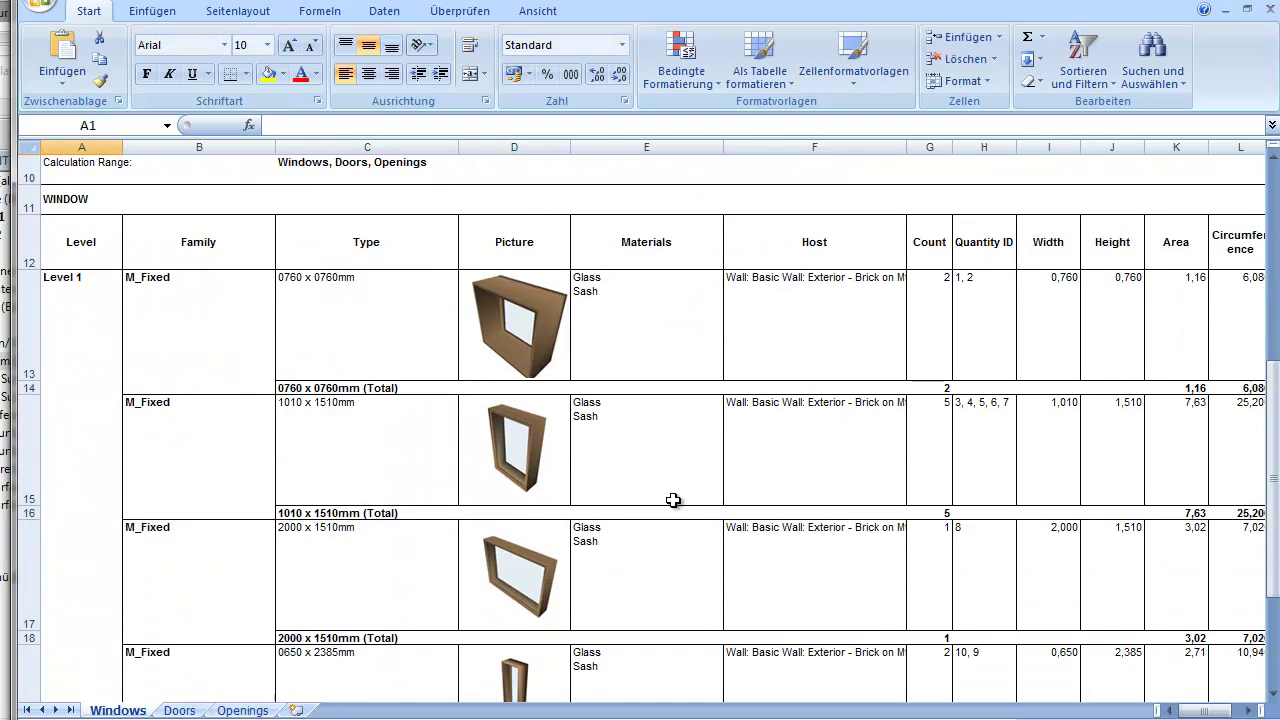
{"action": "scroll", "coordinate": [673, 500], "scroll_direction": "up", "scroll_amount": 1}
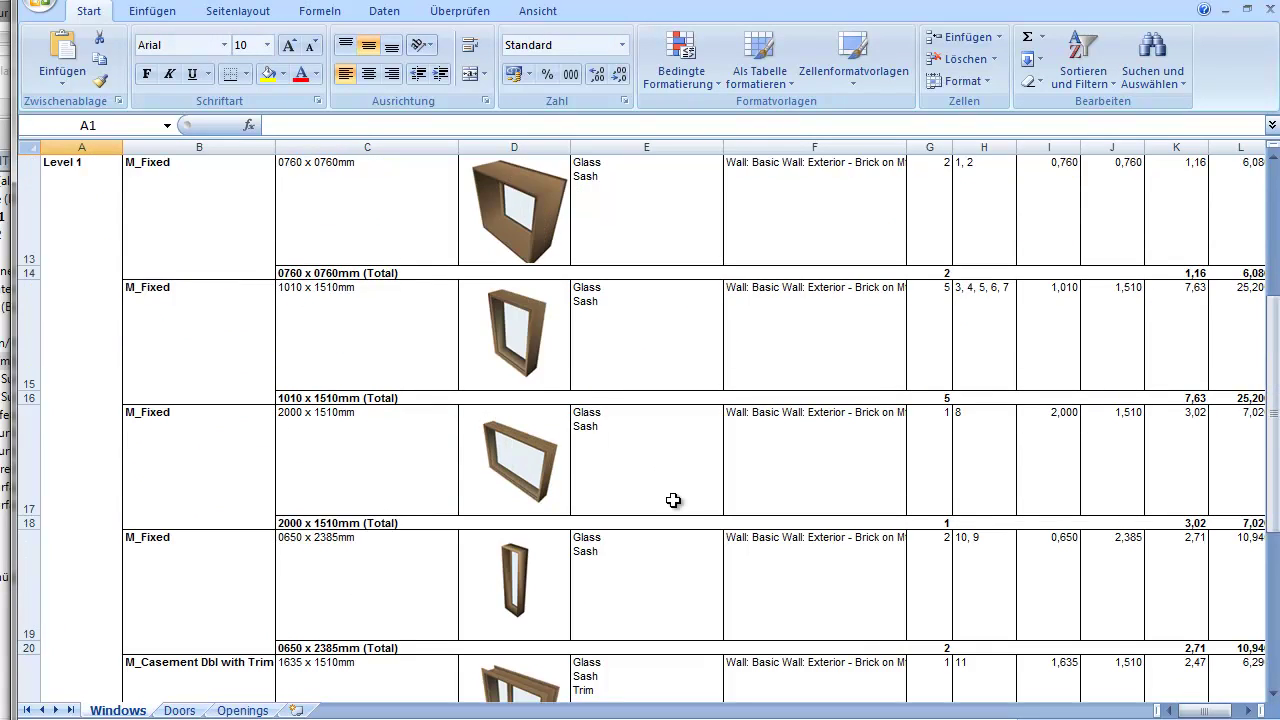
Scroll through the Doors sheet with its pictures, sizes and totals
{"action": "left_click", "coordinate": [180, 711]}
{"action": "scroll", "coordinate": [628, 487], "scroll_direction": "down", "scroll_amount": 1}
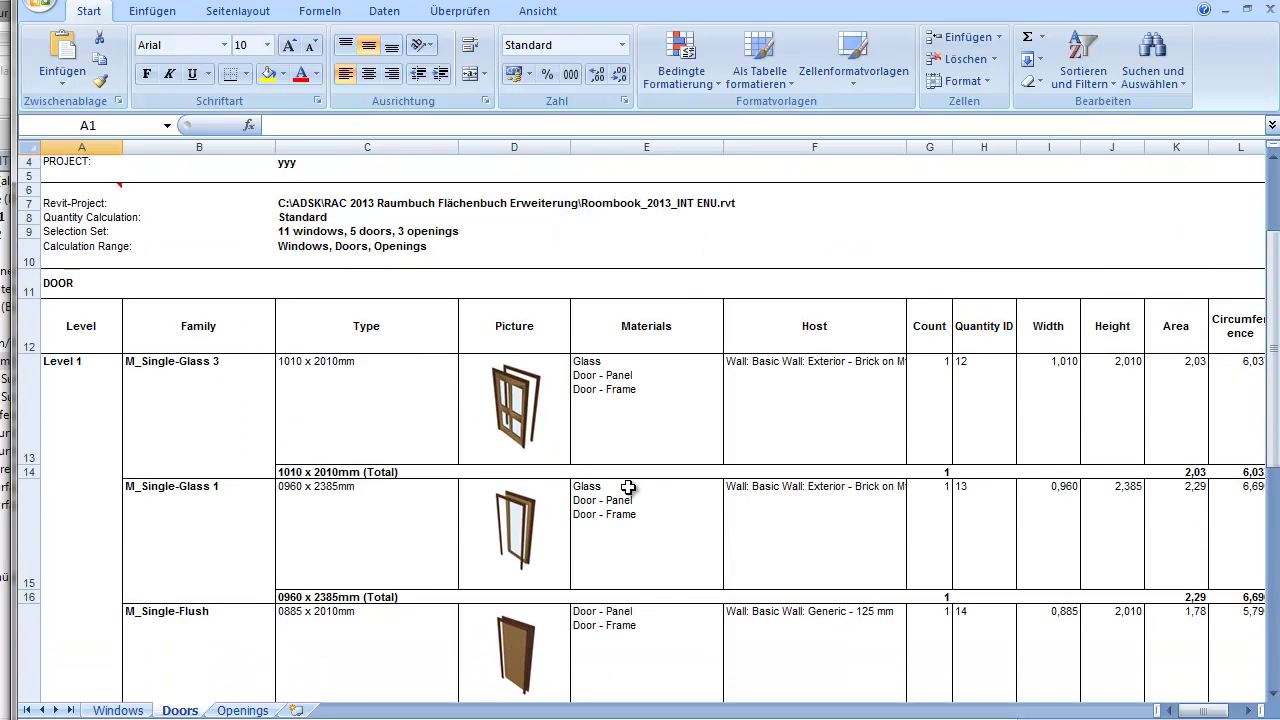
{"action": "scroll", "coordinate": [628, 487], "scroll_direction": "down", "scroll_amount": 1}
{"action": "scroll", "coordinate": [628, 487], "scroll_direction": "down", "scroll_amount": 2}
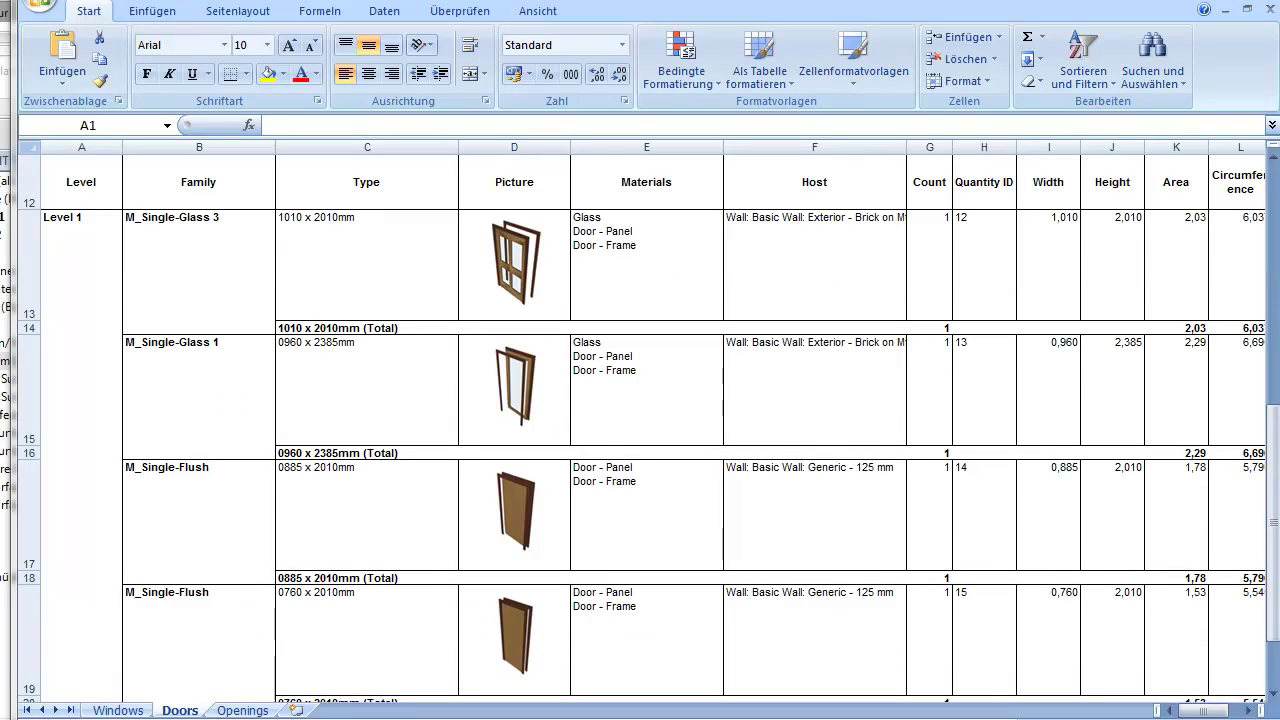